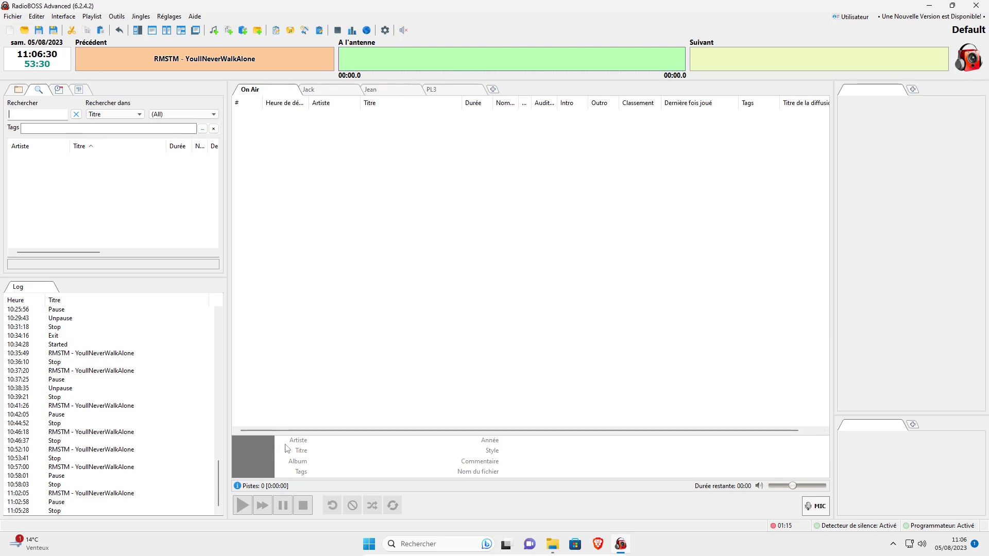
- Add RMSTM-YoullNeverWalkAlone from the Desktop folder to the On Air playlist and select it there
click(17, 91)
drag(51, 148, 334, 164)
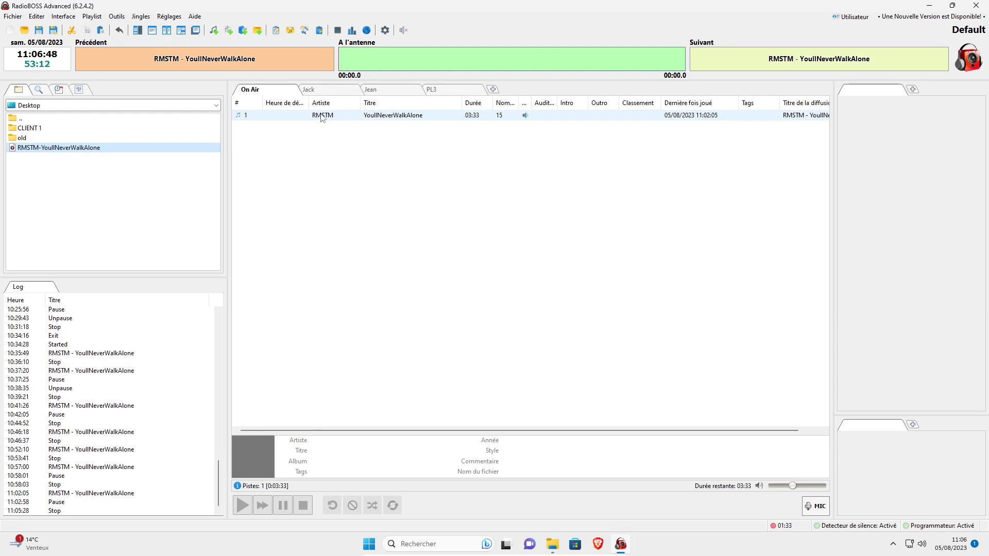
click(322, 116)
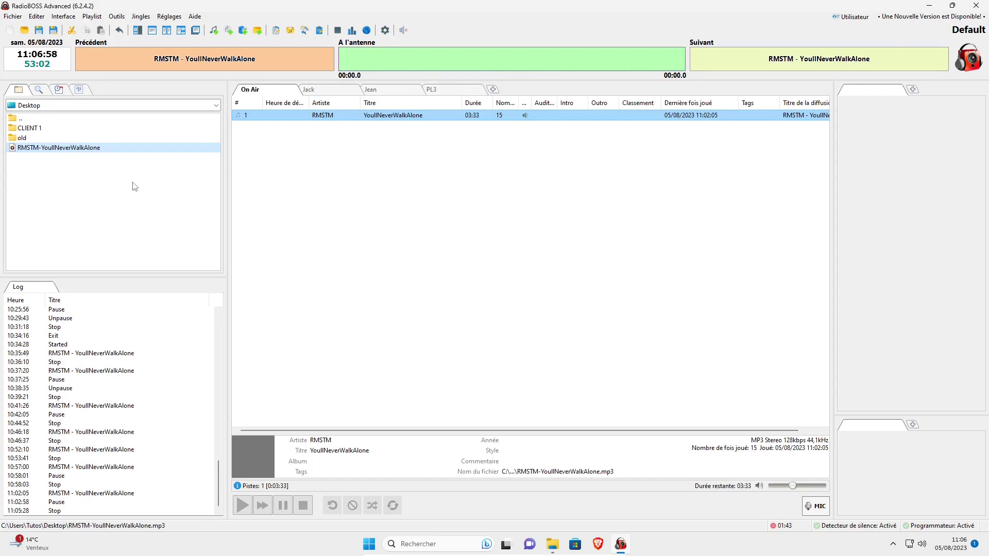
- Show the audio effects list with the level meters and lower the player's volume slightly
click(78, 91)
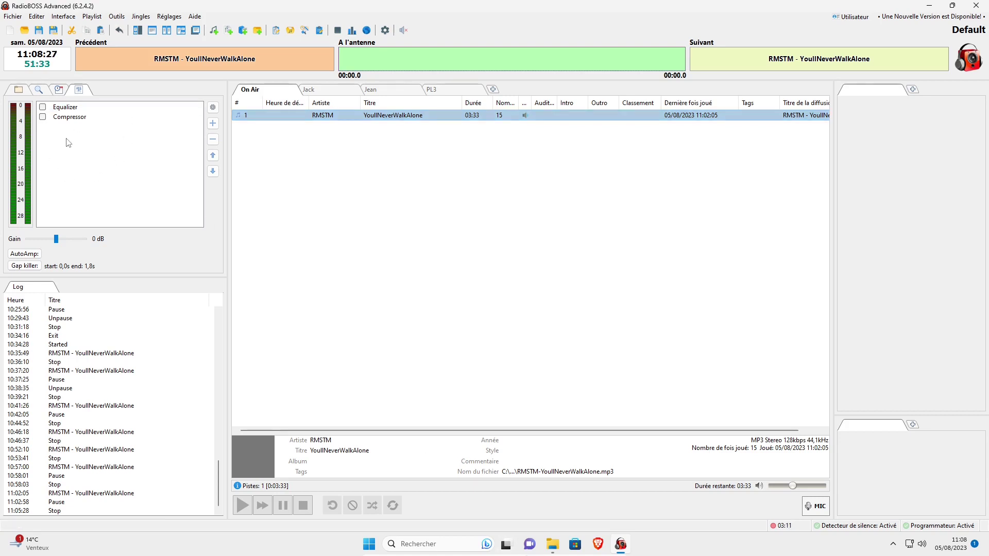
click(791, 486)
drag(791, 489, 790, 489)
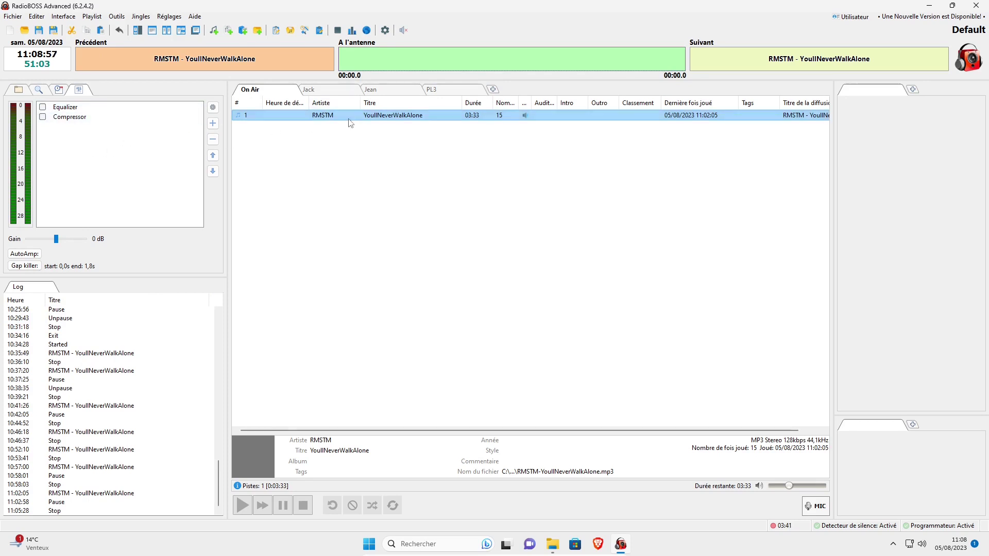
- Play YoullNeverWalkAlone, skip to several points along the track, return near its start and pause it
double_click(438, 115)
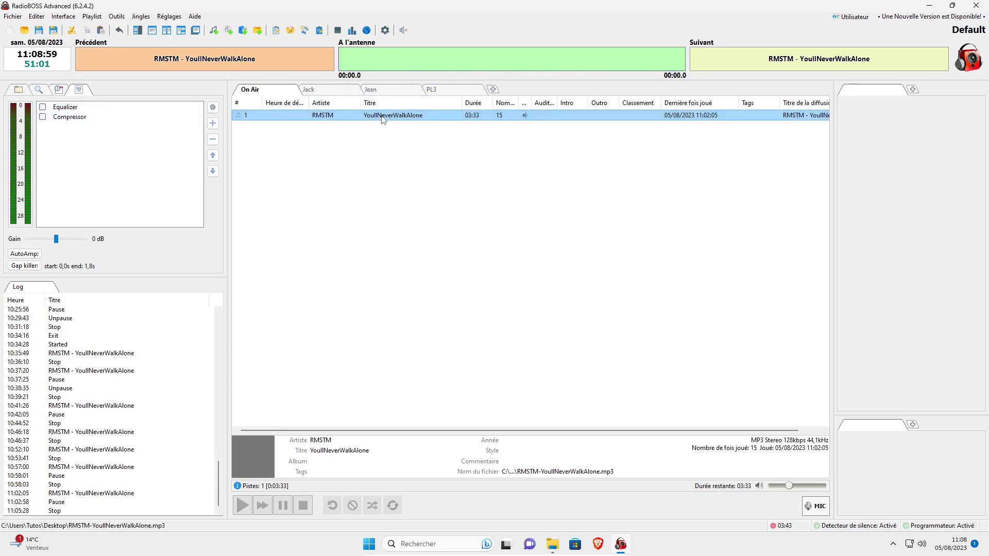
click(428, 59)
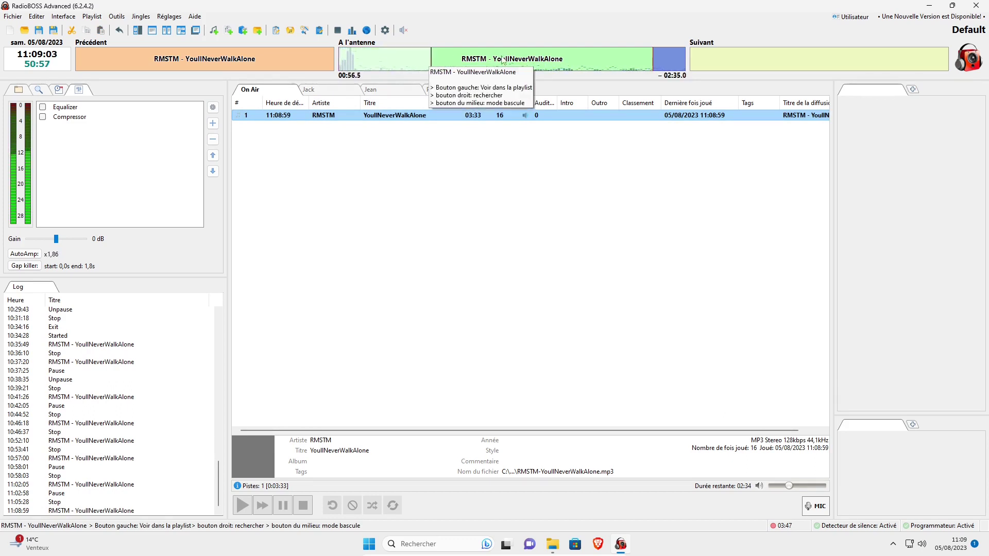
click(555, 60)
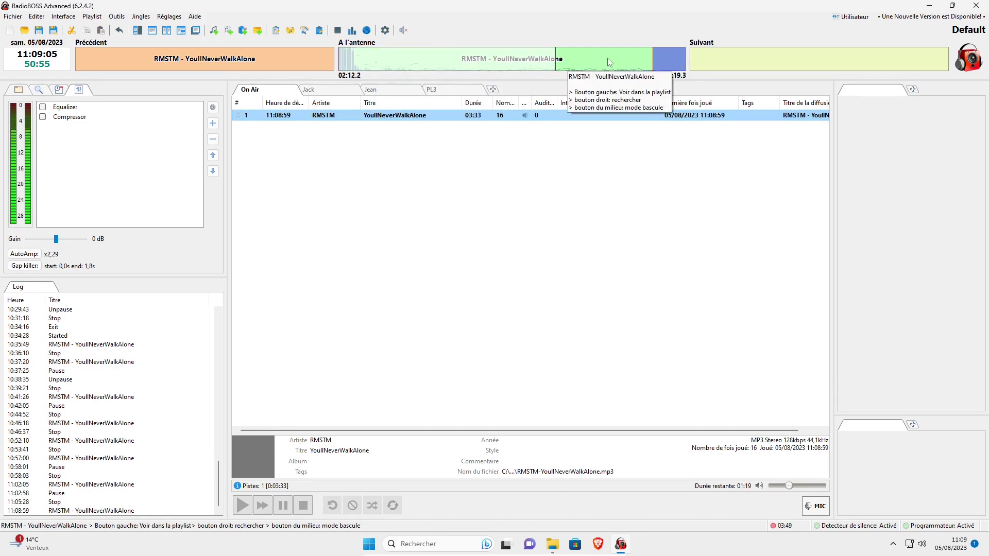
click(625, 55)
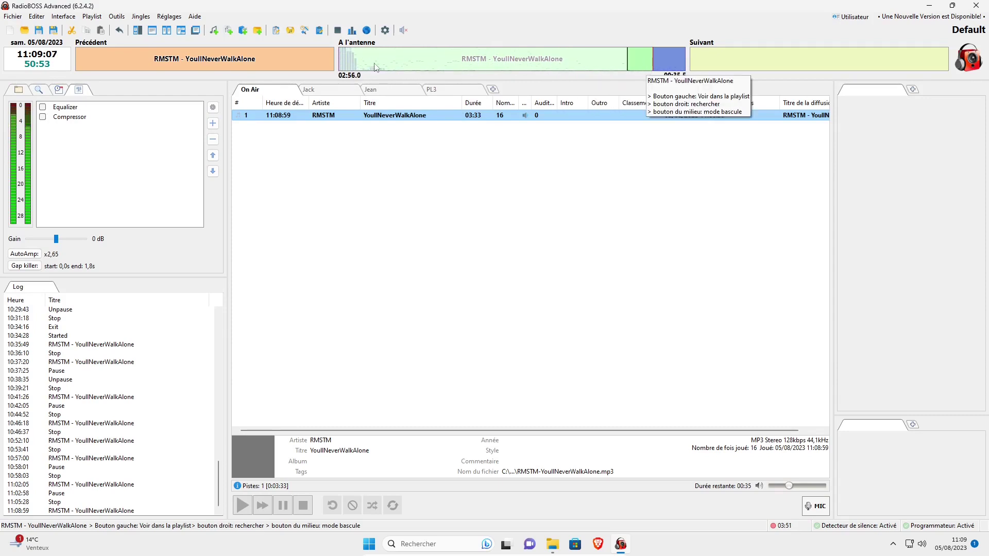
click(359, 59)
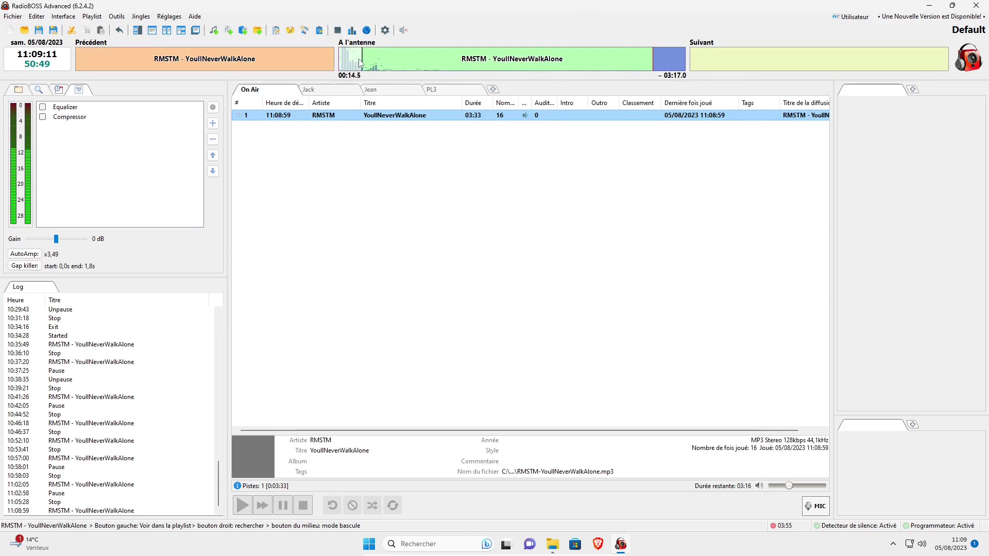
key(space)
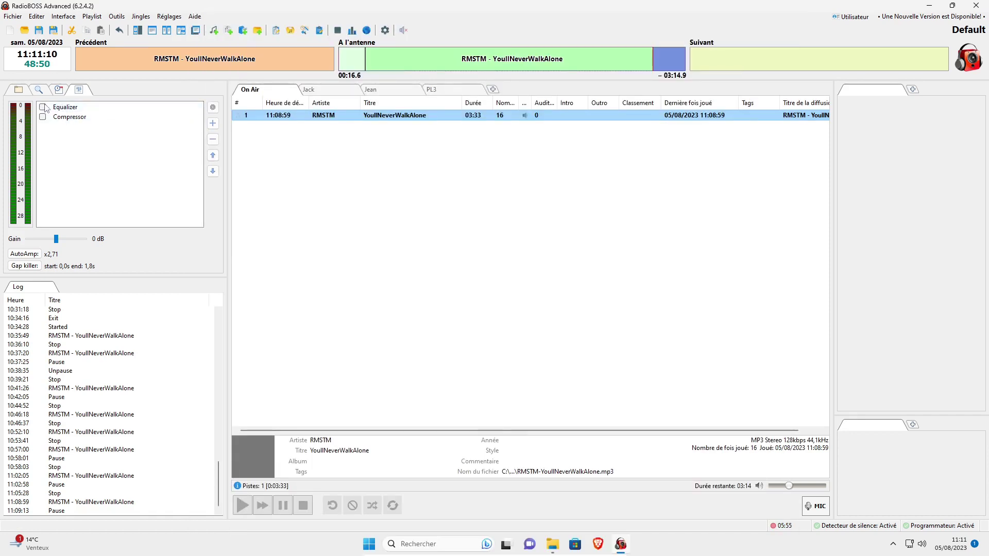
- Enable the Equalizer effect, open its settings and reset all bands to 0
click(43, 108)
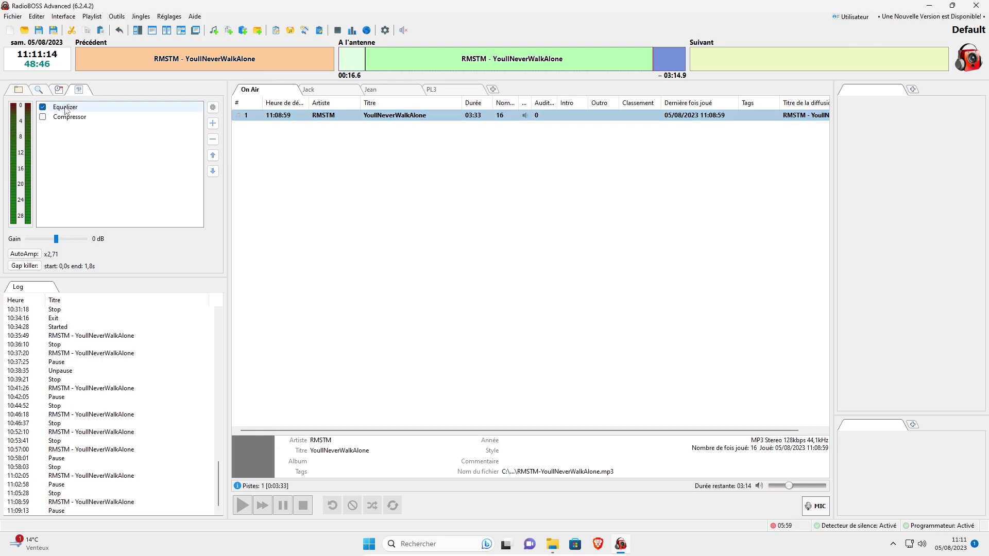
click(66, 110)
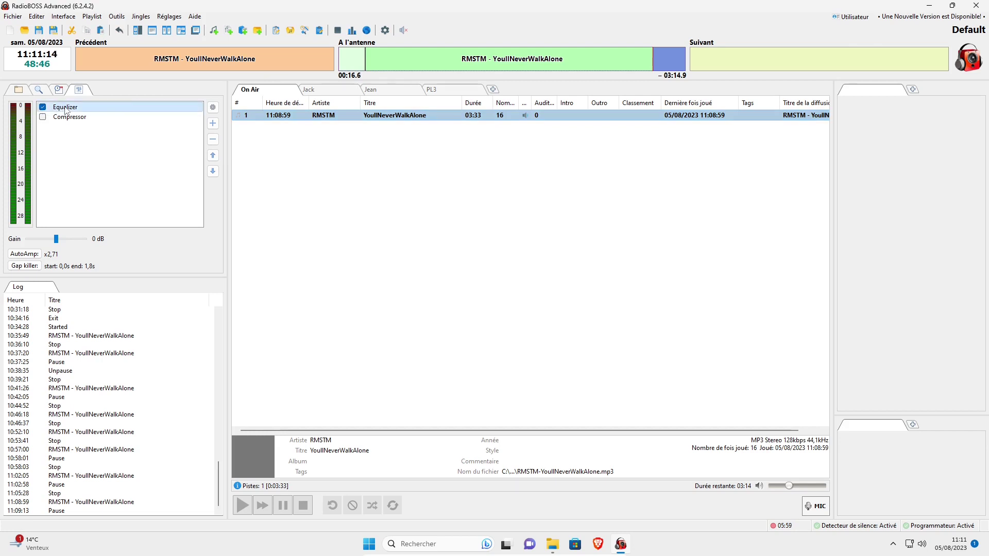
click(212, 109)
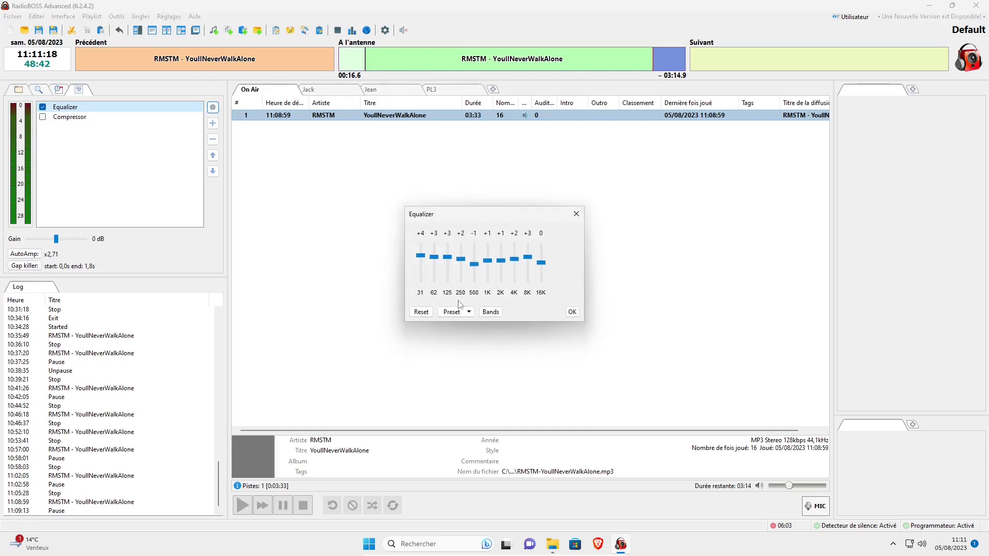
click(421, 313)
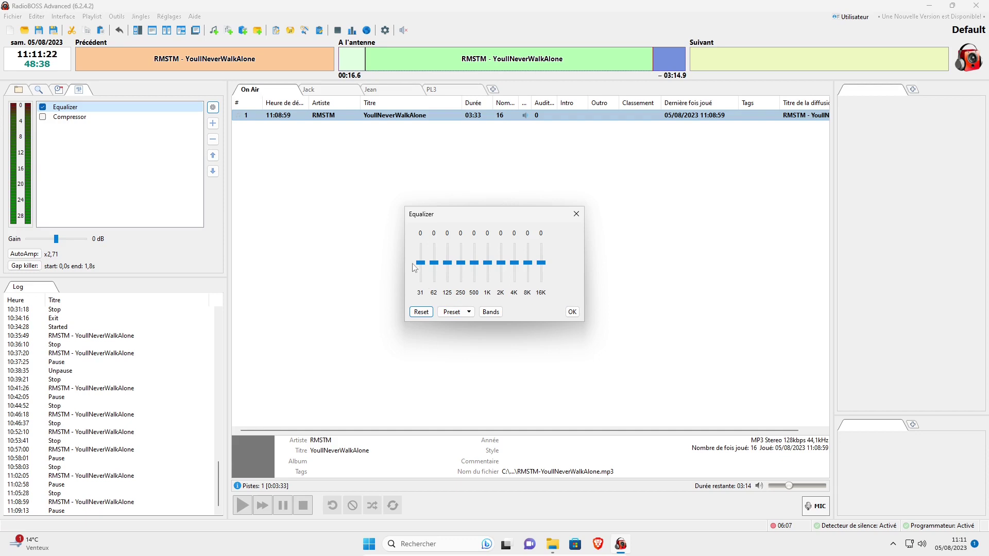
click(542, 264)
click(422, 311)
- Try the Techno preset and the Soft preset in the equalizer
click(453, 312)
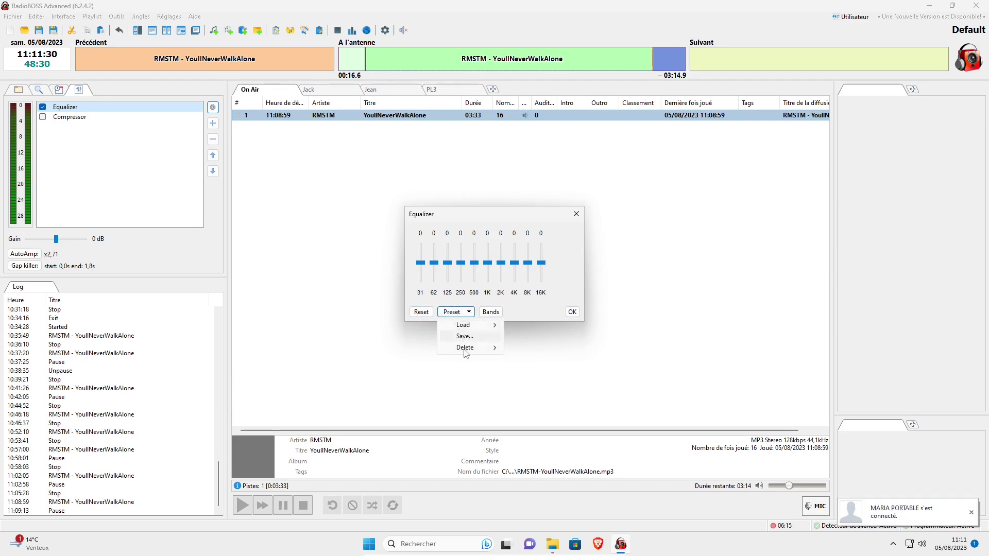
mouse_move(470, 325)
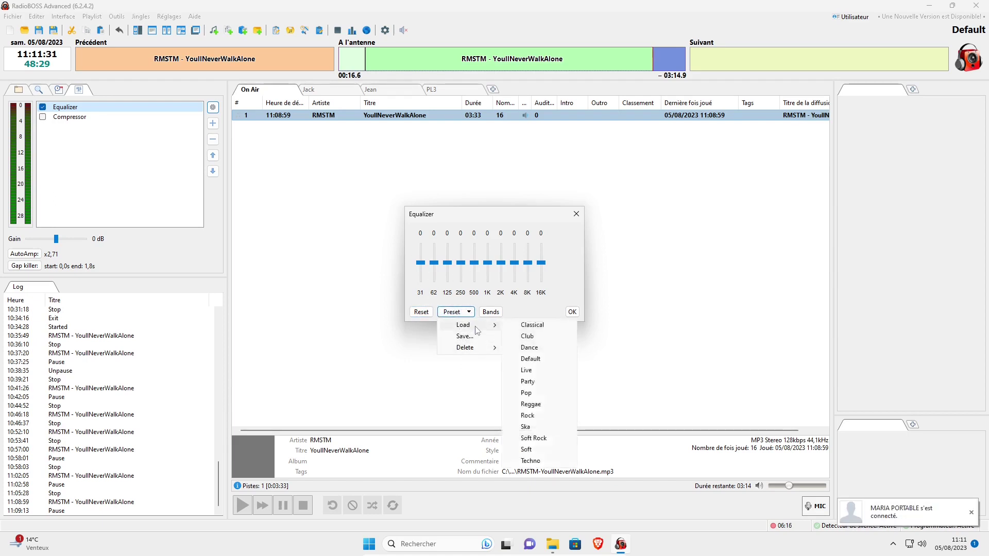
click(535, 462)
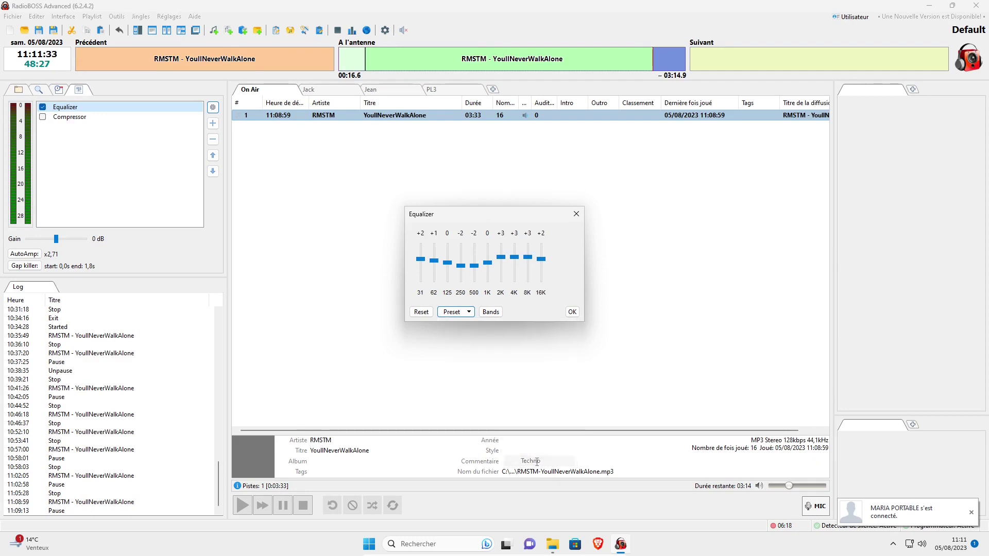
click(473, 312)
mouse_move(477, 325)
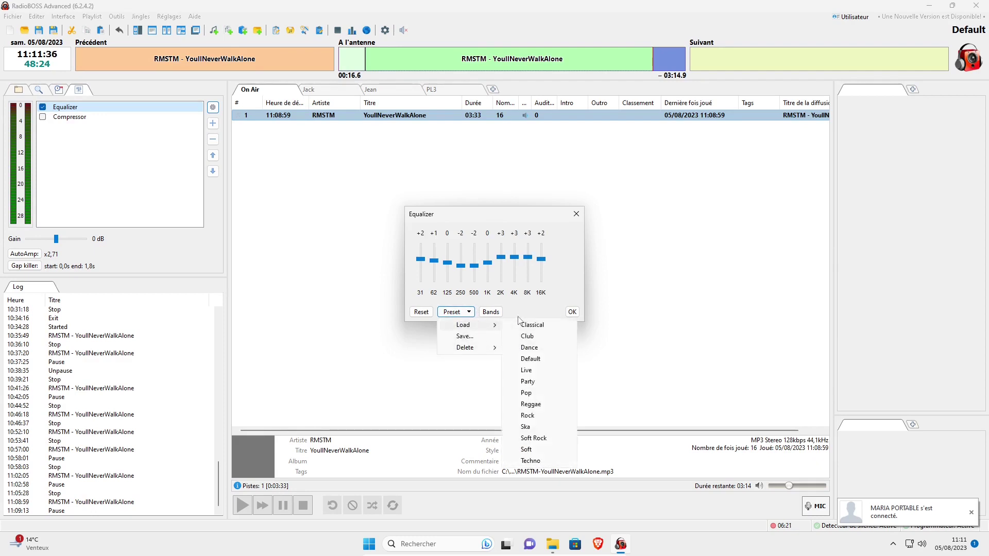
click(526, 450)
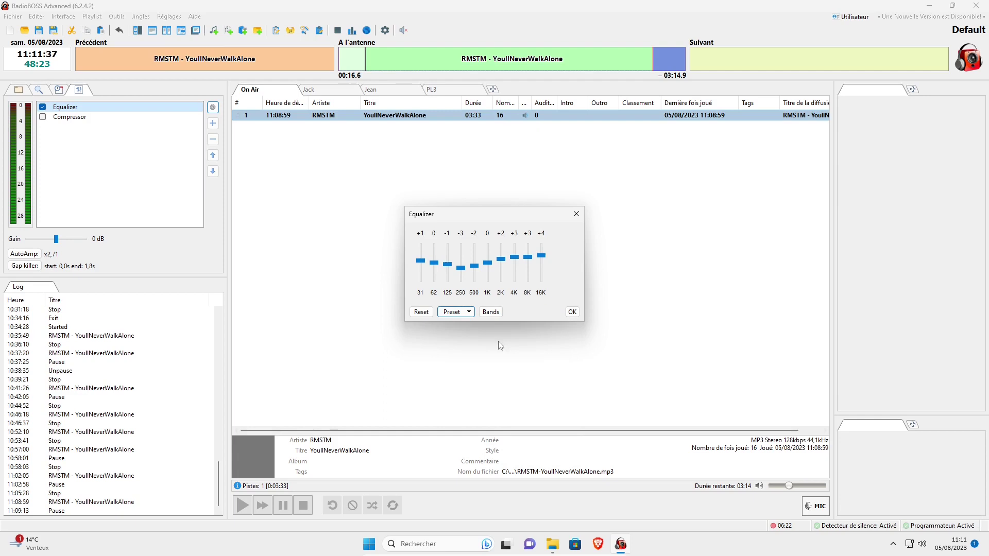
- Try the Soft Rock preset and the Classical preset in the equalizer
click(468, 313)
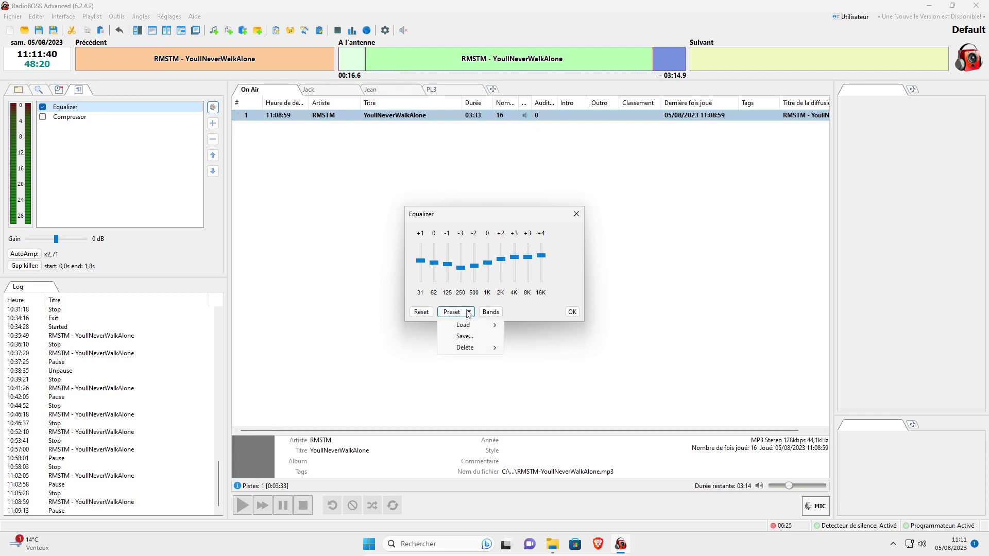
mouse_move(479, 326)
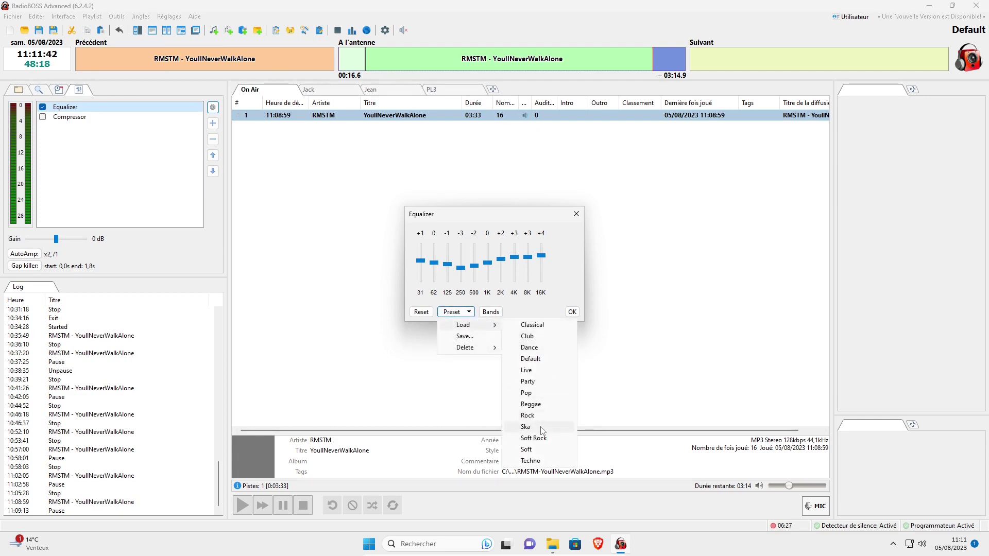
click(534, 438)
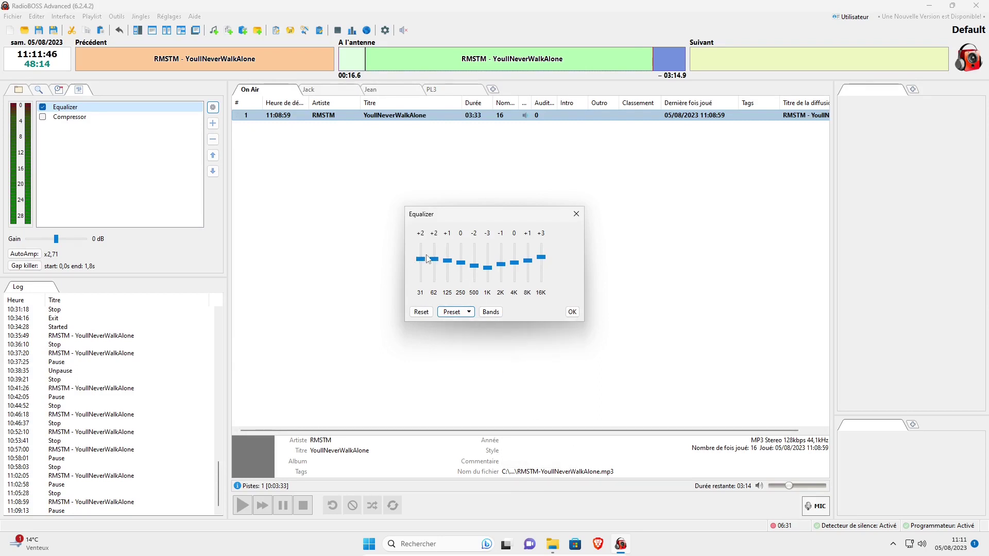
click(470, 313)
mouse_move(463, 325)
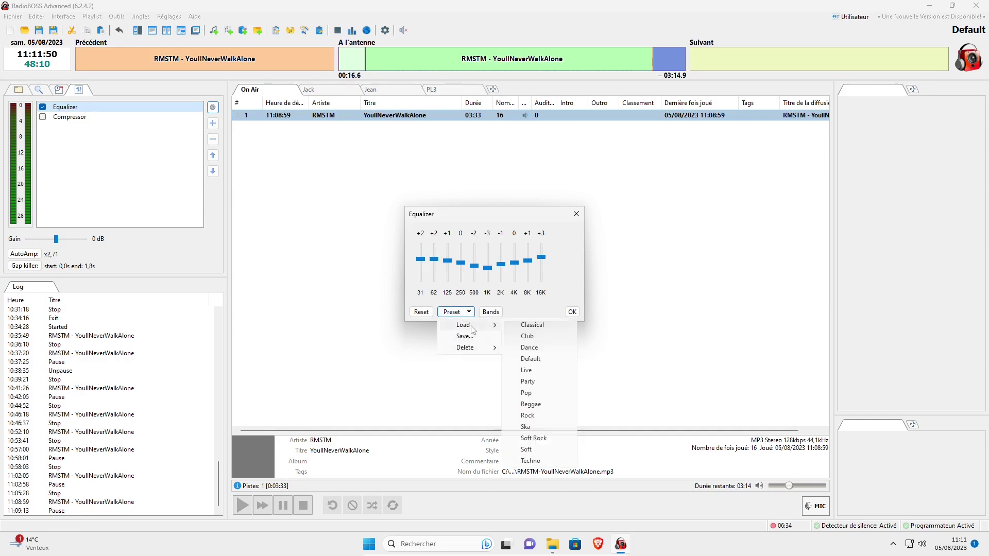
click(540, 325)
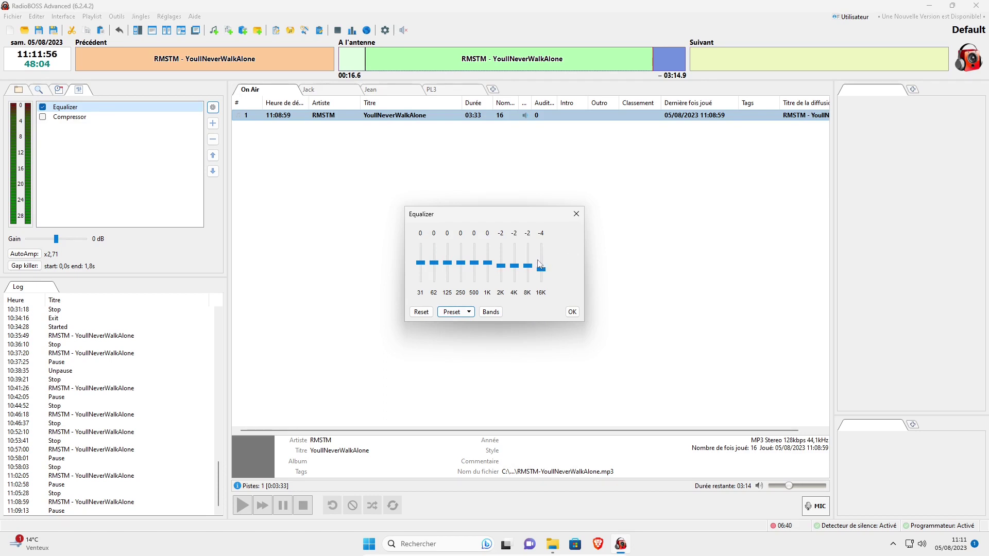
- Examine the equalizer's band count, range, bandwidth and center frequency settings, and leave them without changes
click(467, 312)
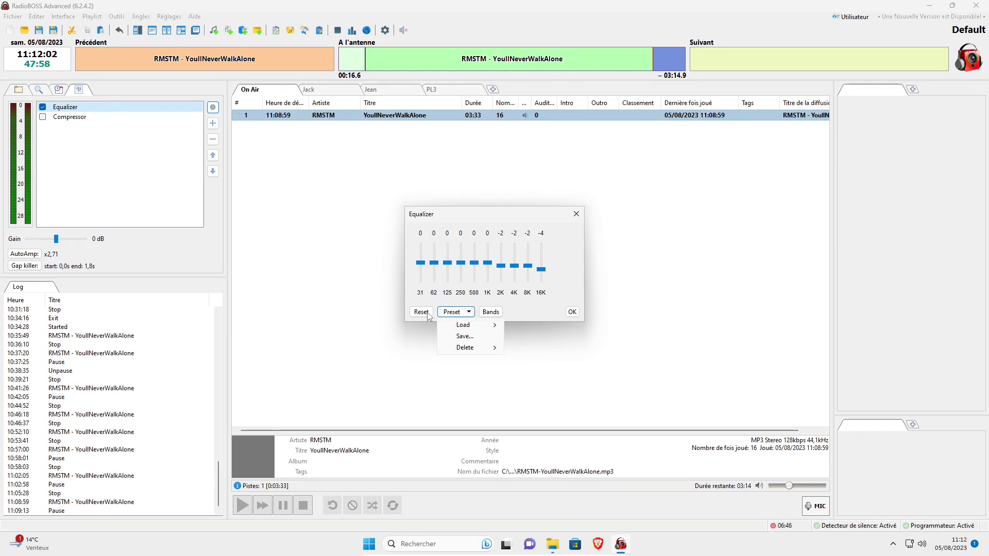
click(489, 313)
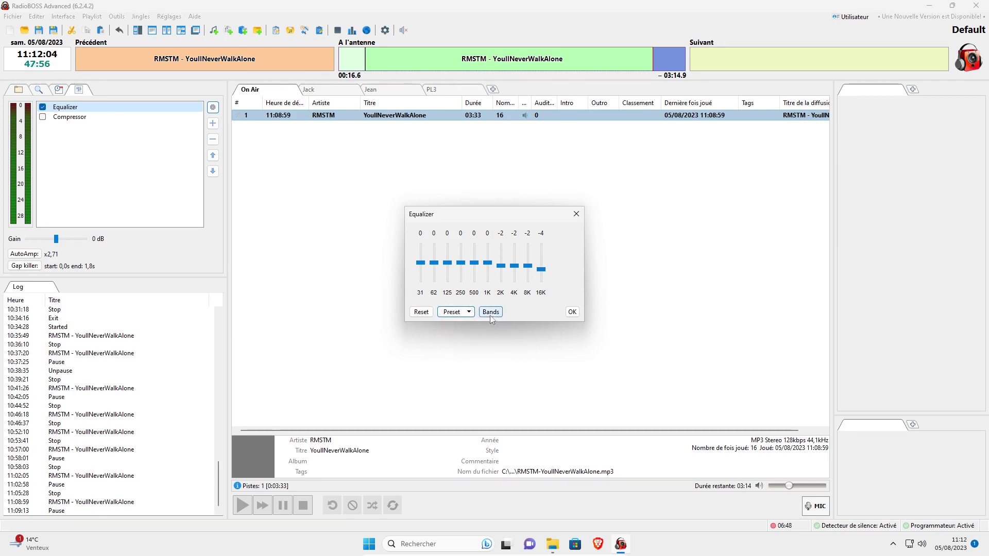
click(490, 313)
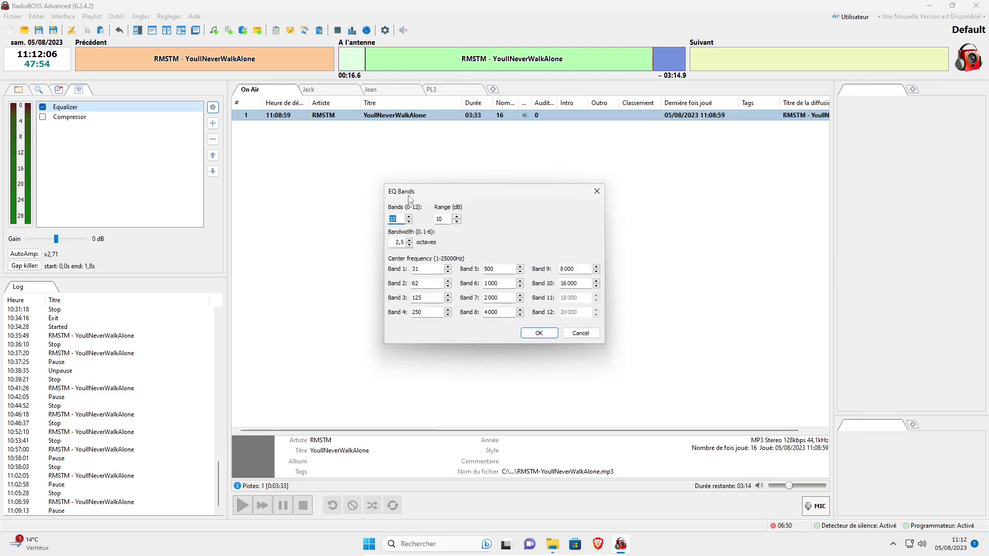
drag(410, 195, 541, 160)
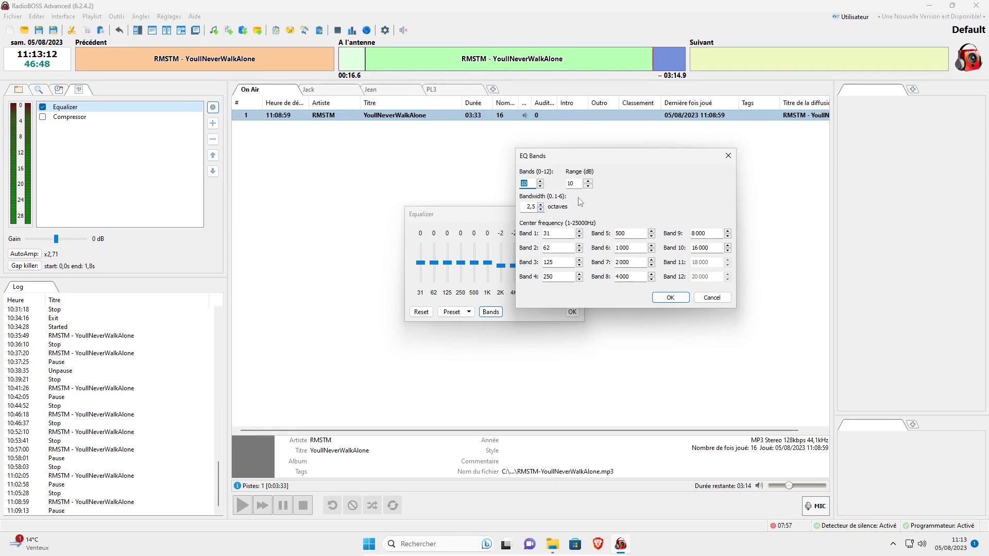
click(712, 298)
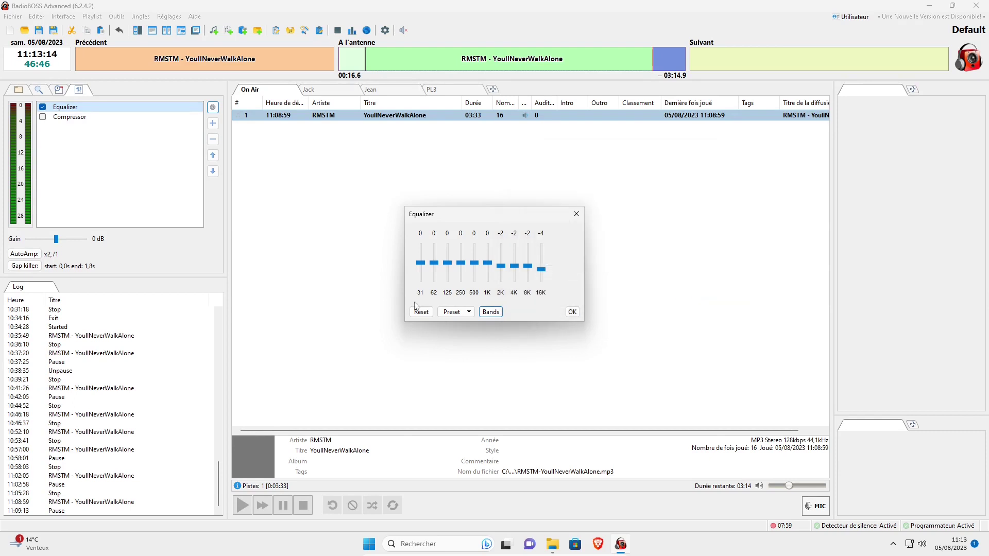
- Reset all equalizer bands to 0, and resume the paused track at a slightly higher volume
click(420, 312)
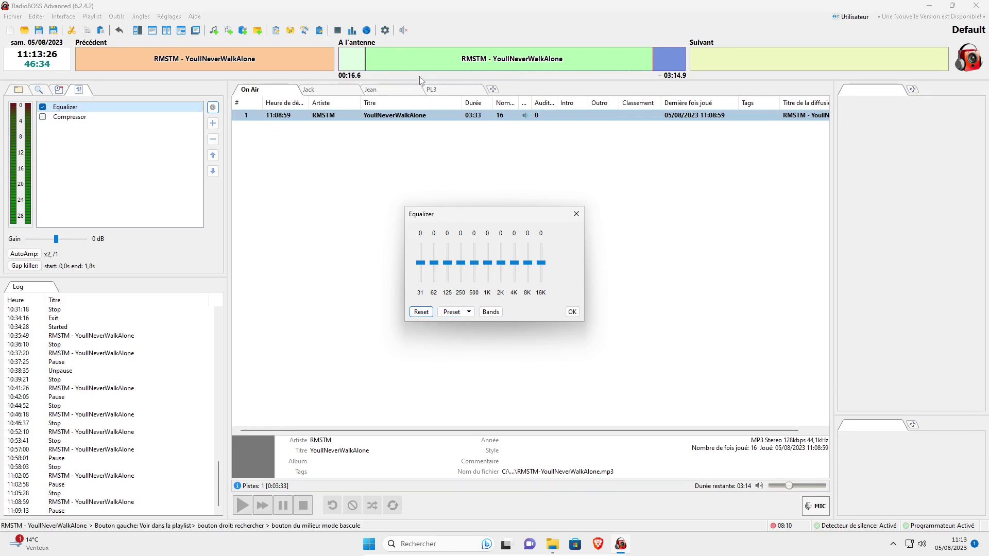
click(367, 61)
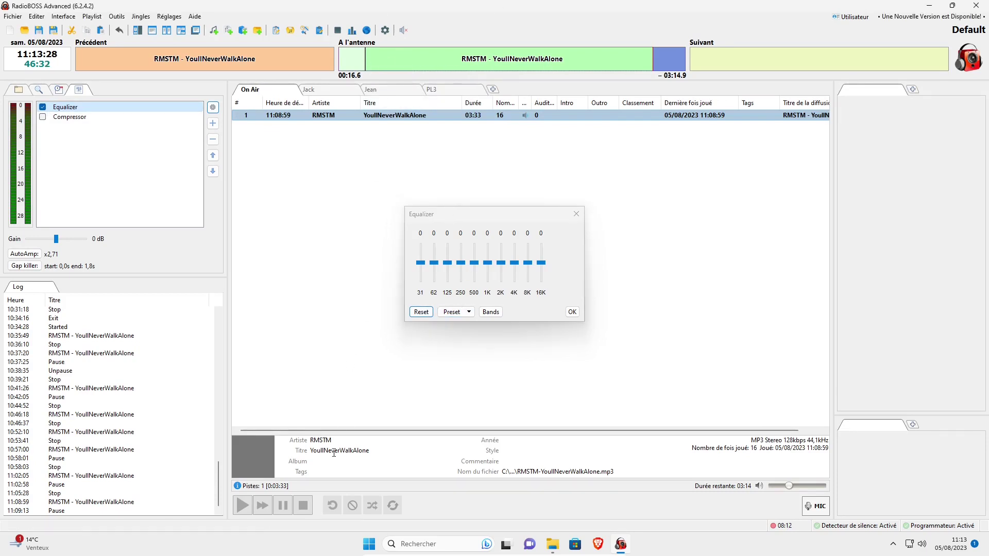
click(242, 506)
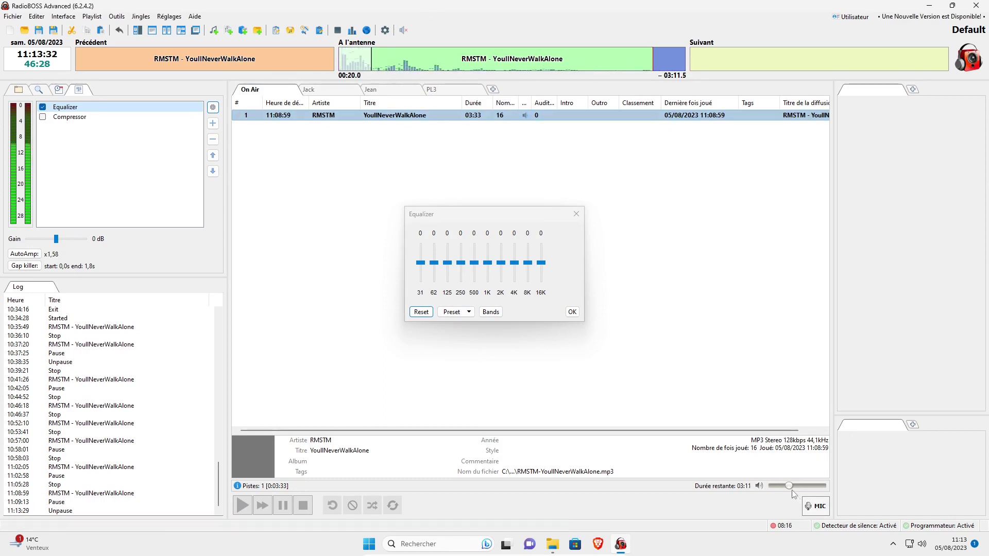
drag(792, 490, 799, 490)
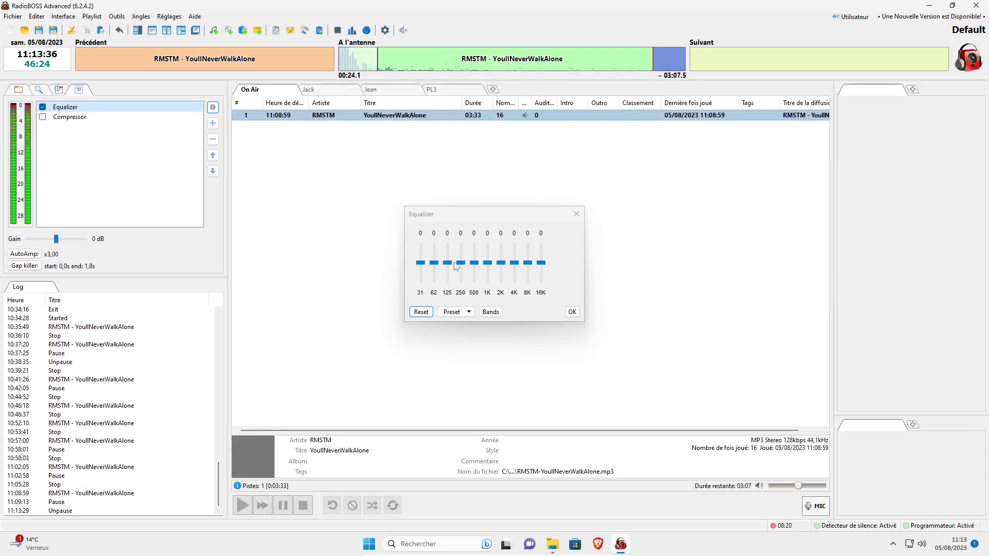
- Raise the 31 and 62 bands to +3 and the 125 band to +2, and disable the Equalizer effect for comparison
drag(453, 267, 427, 260)
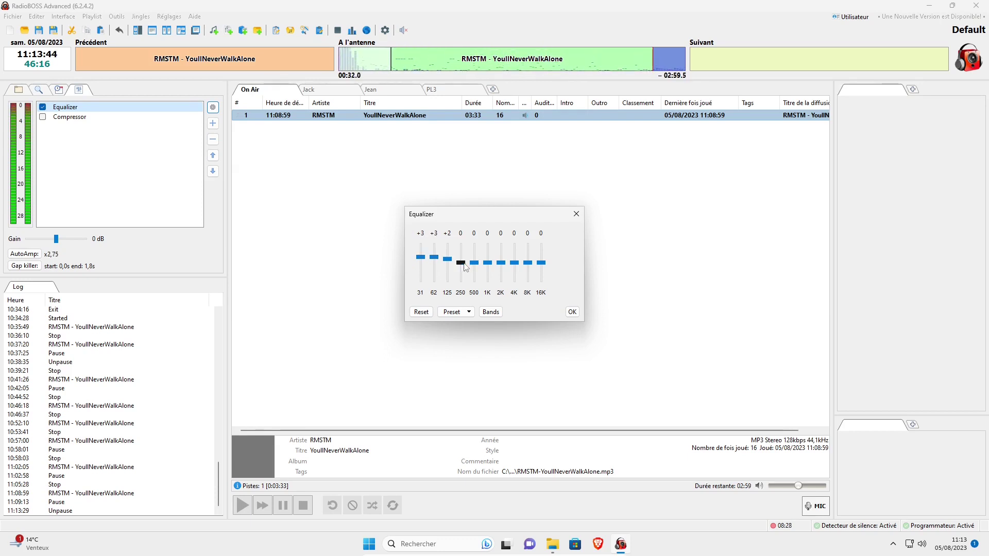
click(43, 107)
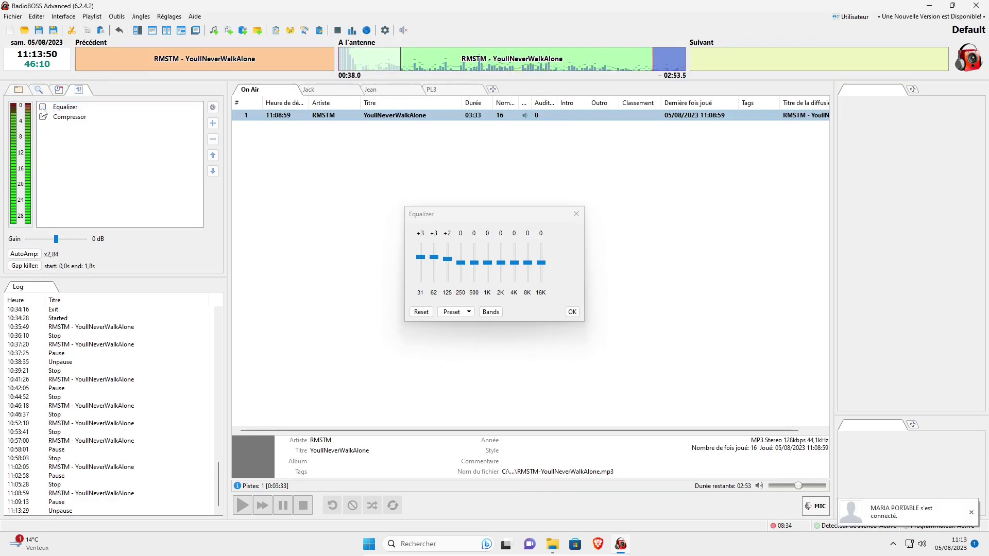
- Re-enable the Equalizer, set 500 to -1, 2K and 16K to +1, 4K and 8K to +2, and switch the effect off for comparison
click(44, 107)
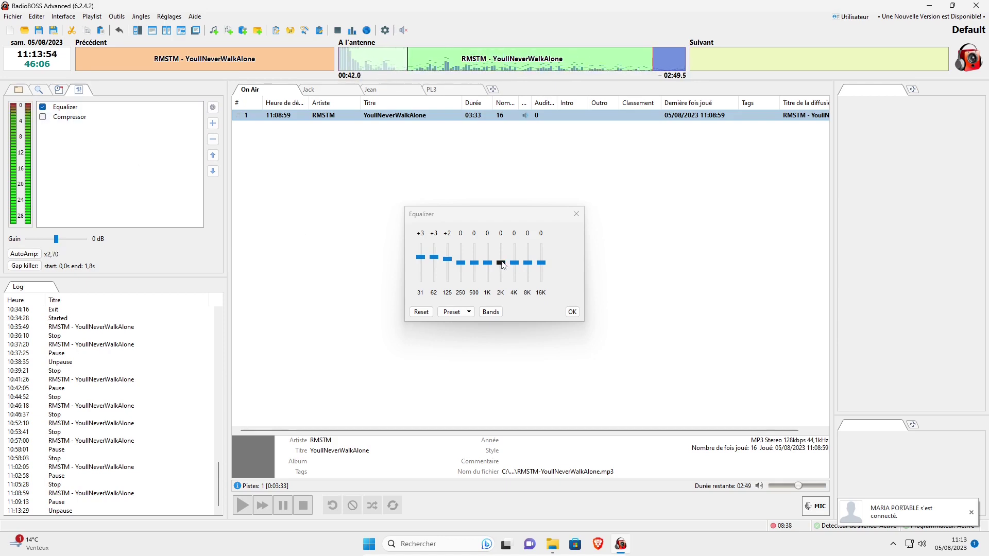
drag(502, 265, 542, 261)
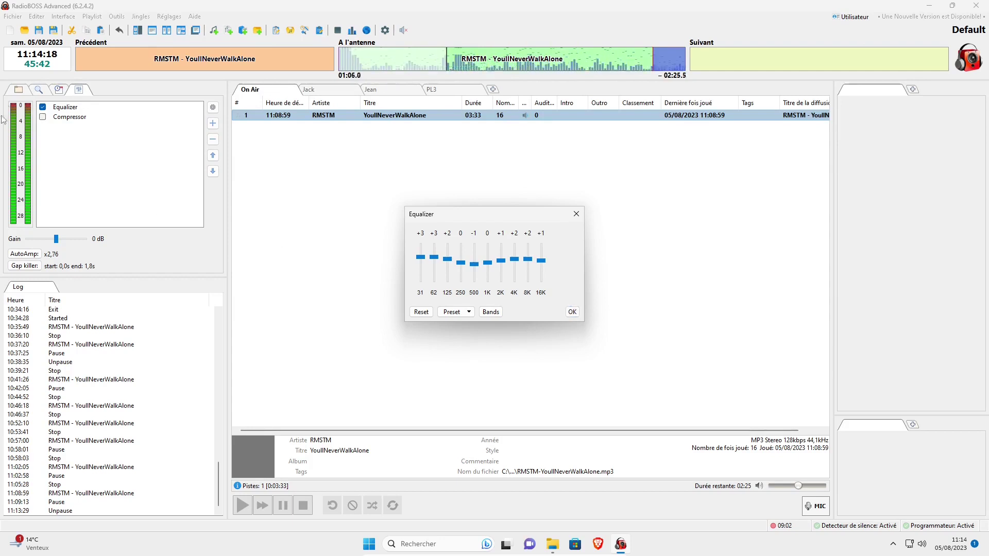
click(43, 108)
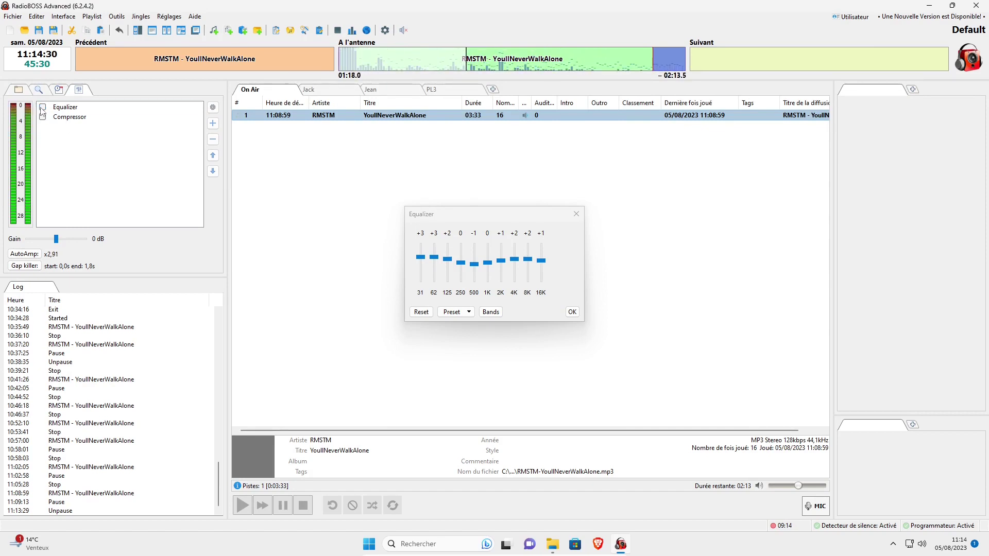
- Stop the track, re-enable the Equalizer effect and move its settings window aside
click(303, 507)
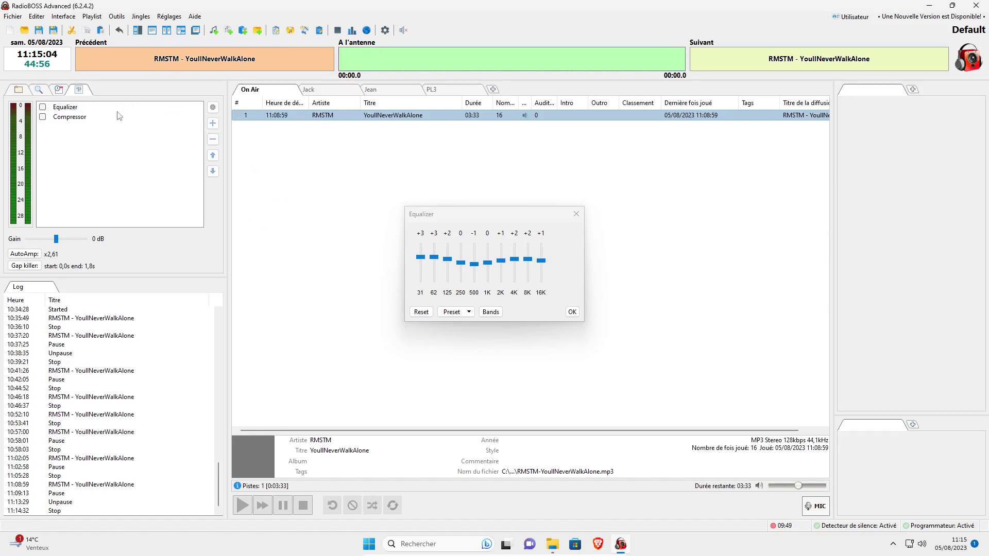
click(42, 108)
drag(552, 216, 719, 199)
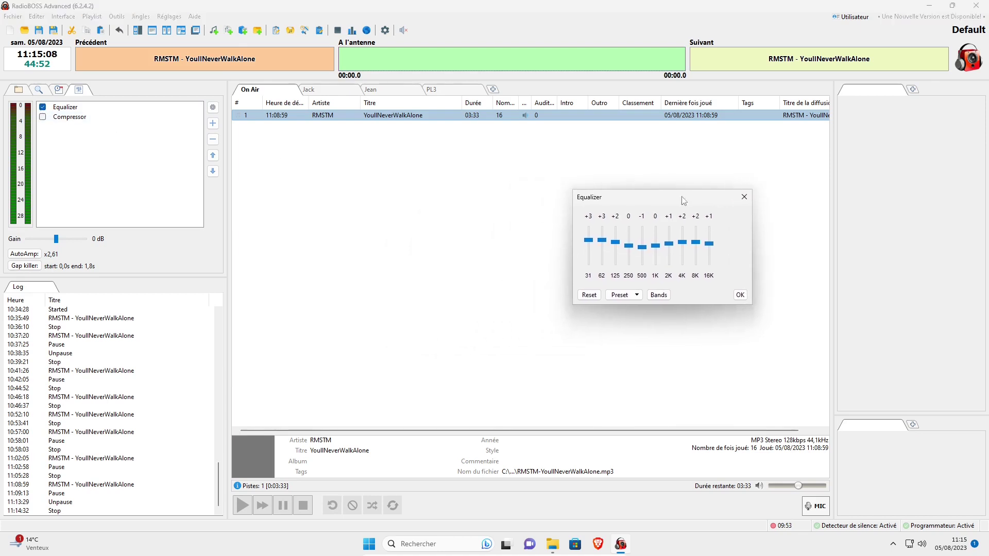
- Enable the Compressor effect and open its settings beside the equalizer window
click(42, 117)
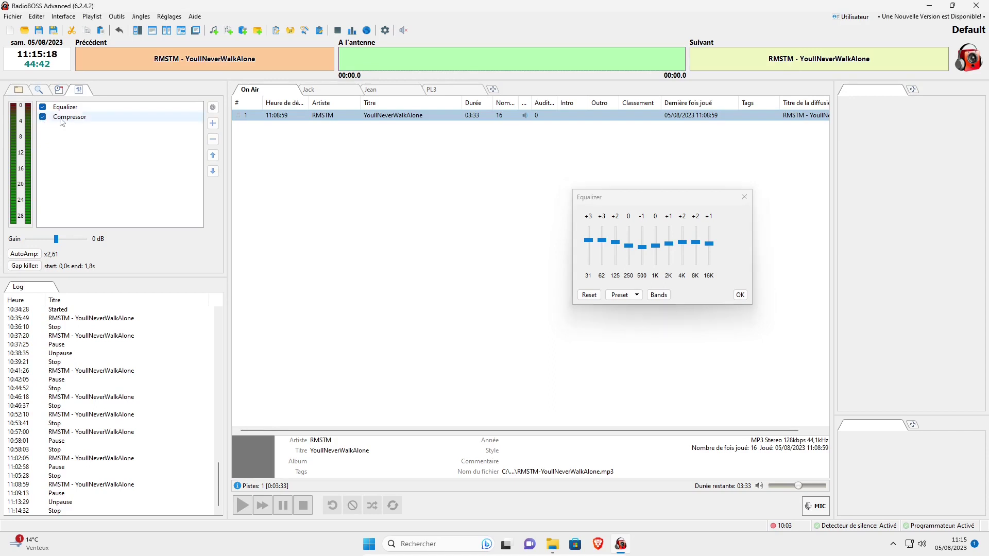
click(212, 111)
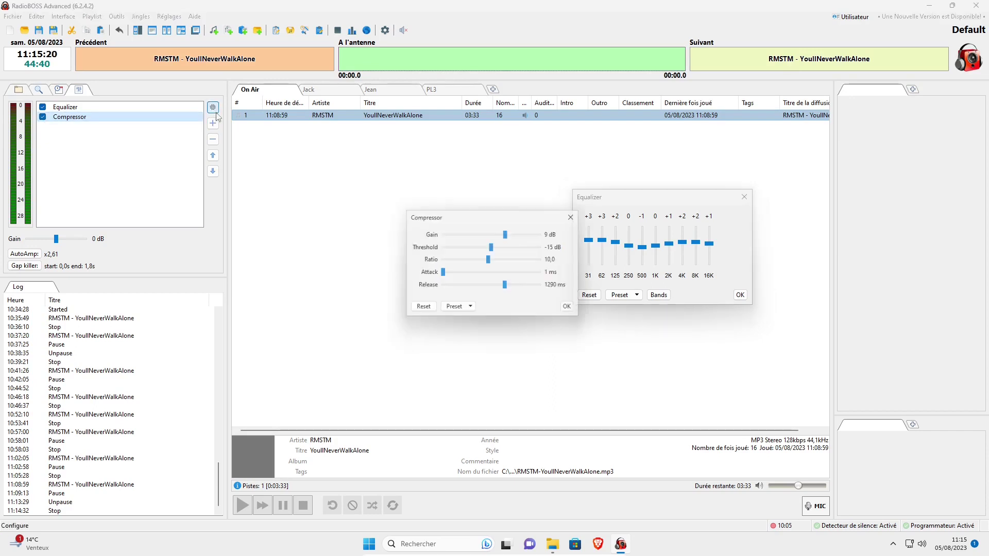
drag(474, 213, 372, 192)
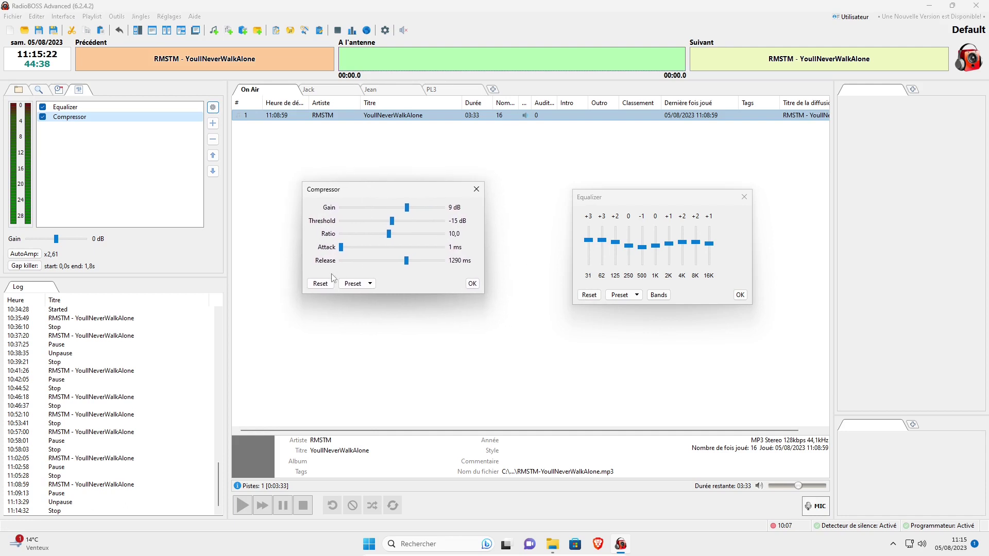
- Try the compressor's Limiter preset with threshold -1 dB, attack 26 ms and release 366 ms
click(321, 284)
click(370, 284)
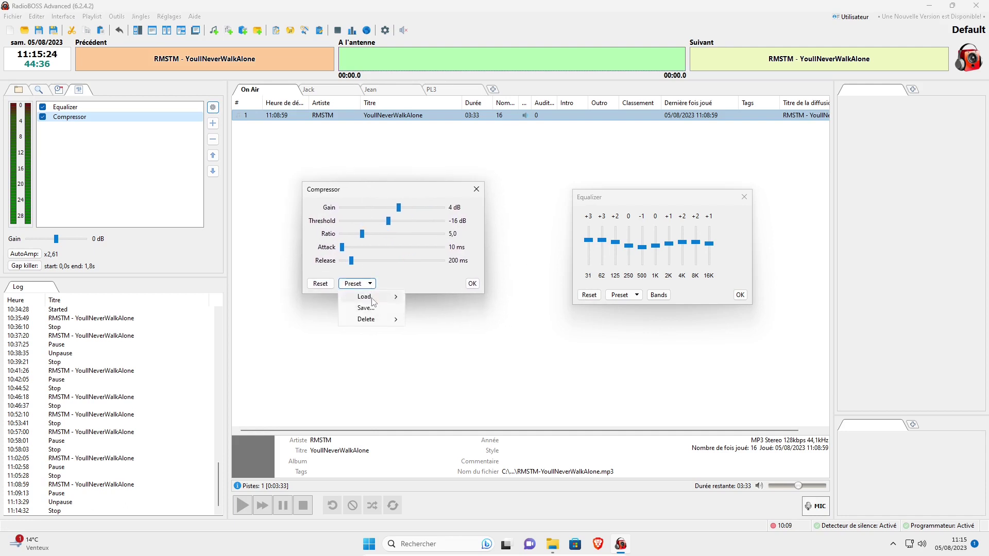
mouse_move(372, 297)
click(444, 298)
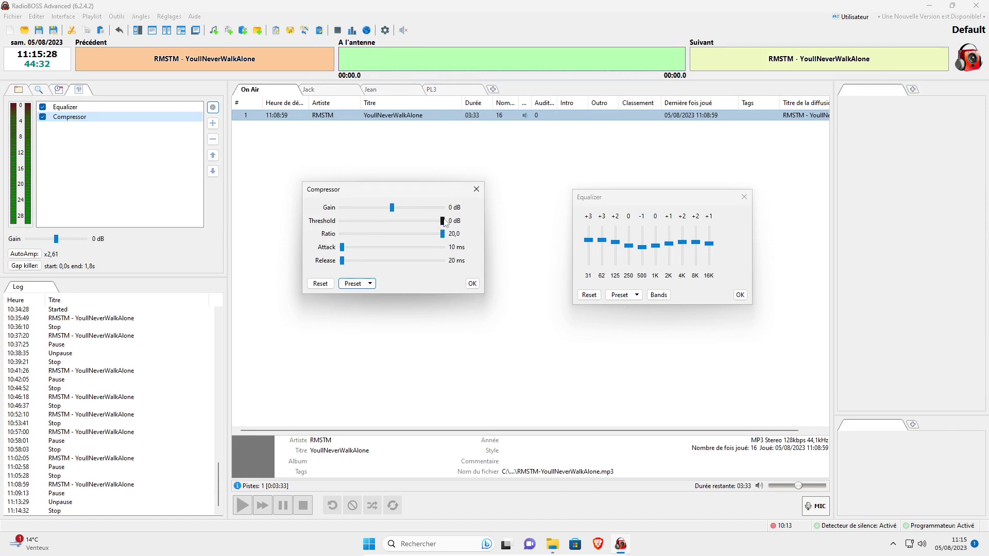
drag(444, 225, 442, 227)
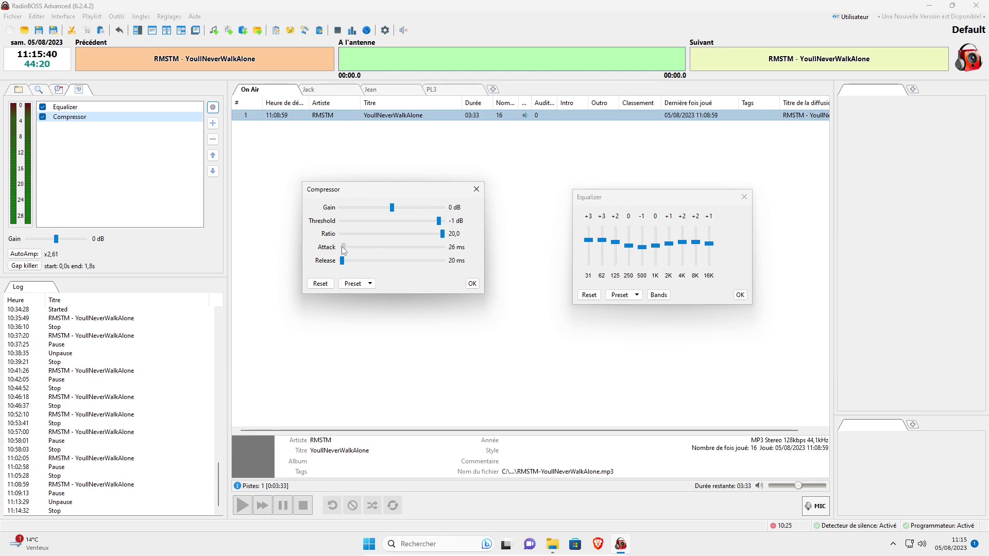
drag(343, 263, 360, 263)
- Try the compressor's Radio preset and reset the compressor settings to their defaults
click(357, 284)
mouse_move(394, 301)
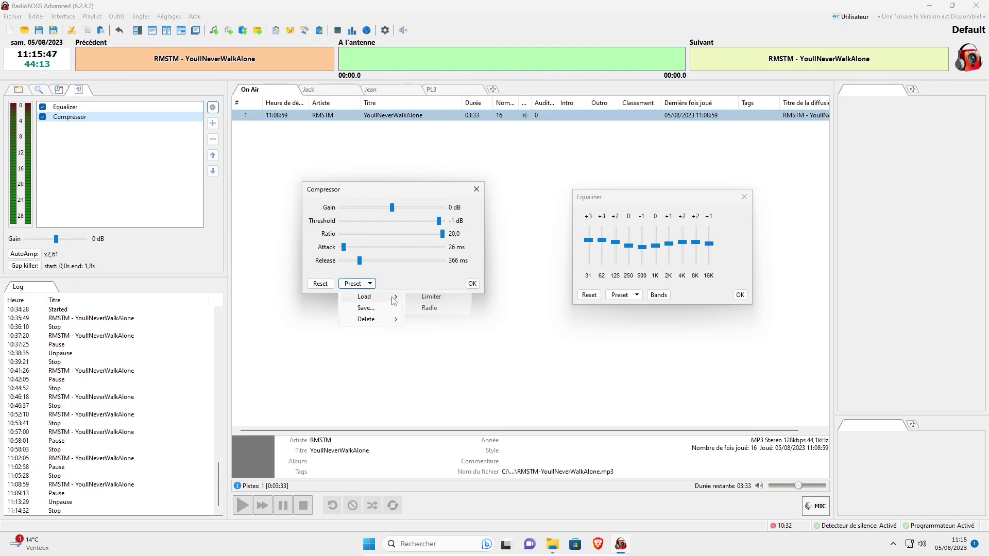
click(429, 308)
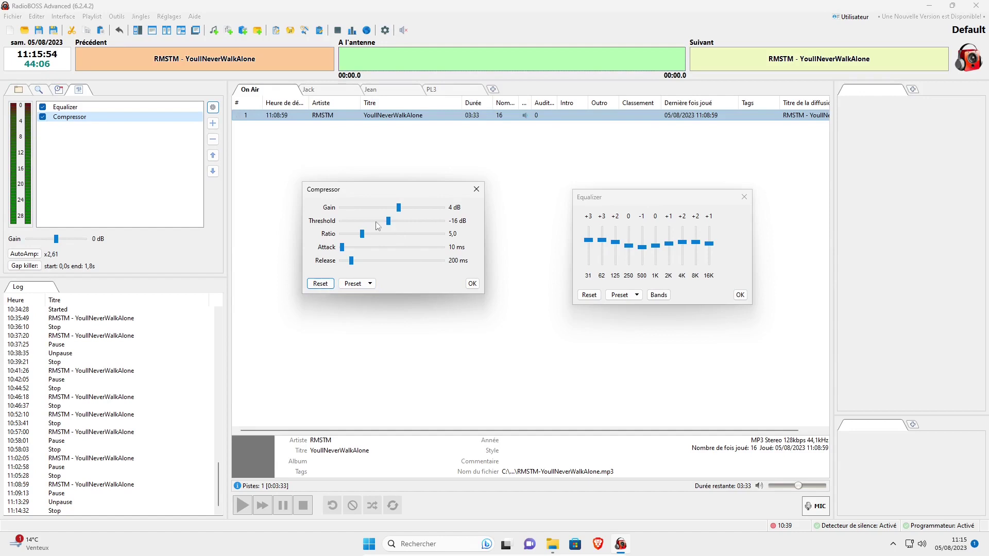
click(354, 284)
mouse_move(381, 297)
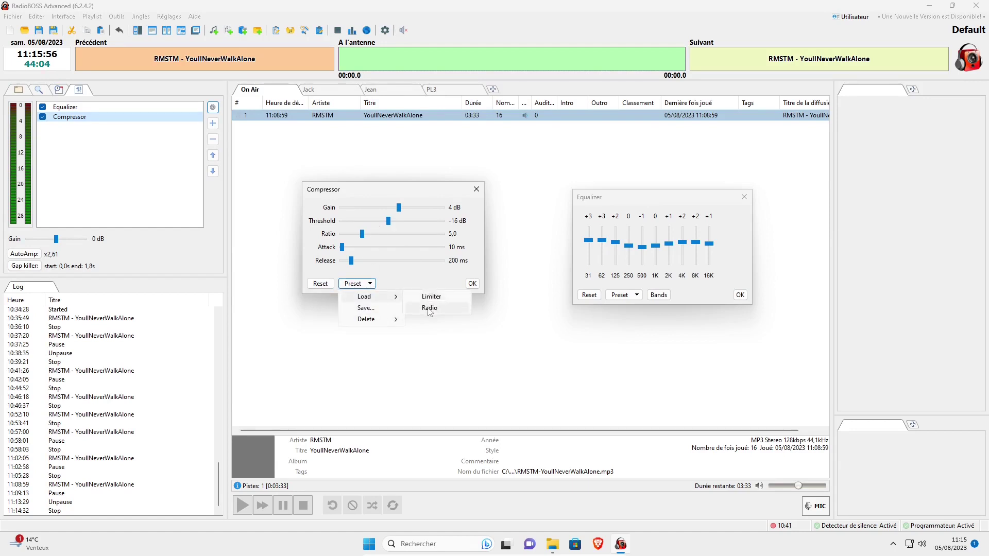
click(430, 308)
click(322, 284)
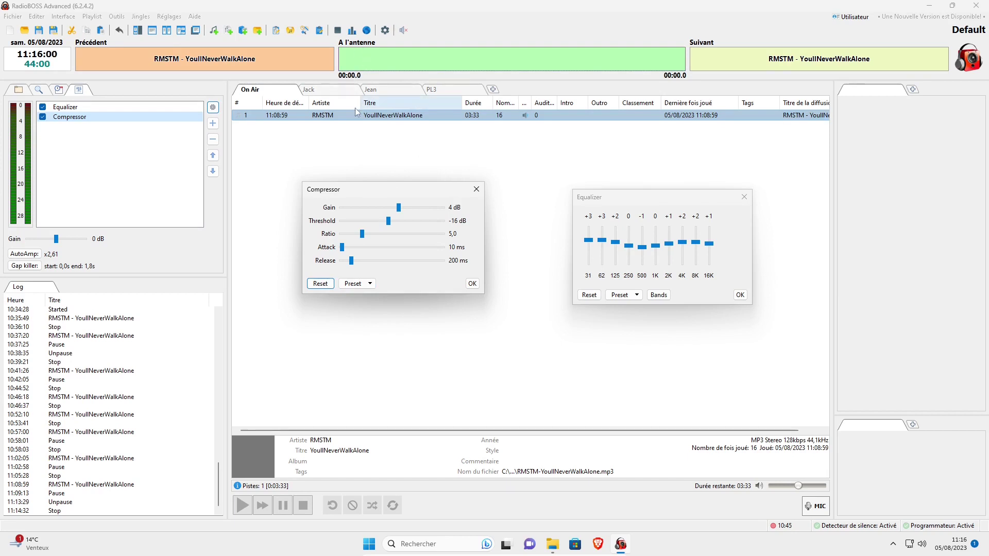
- Play the YoullNeverWalkAlone track, try the compressor with a gain of 0 dB, and stop playback
click(334, 116)
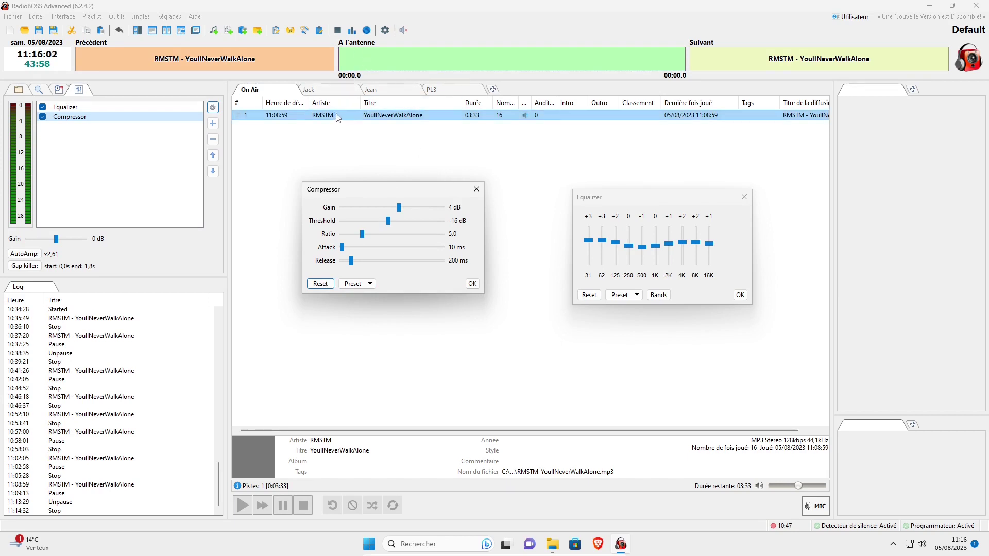
double_click(338, 116)
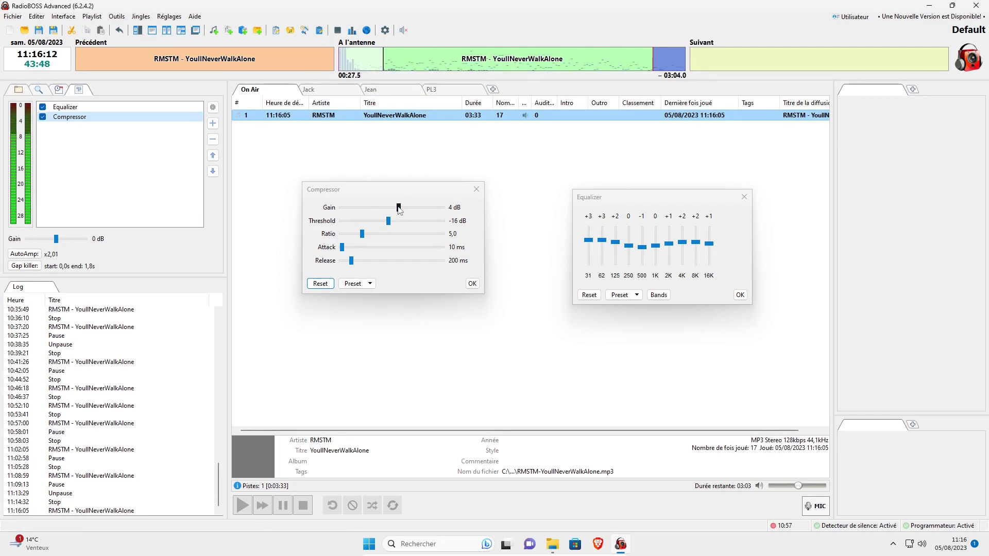
drag(398, 207, 391, 207)
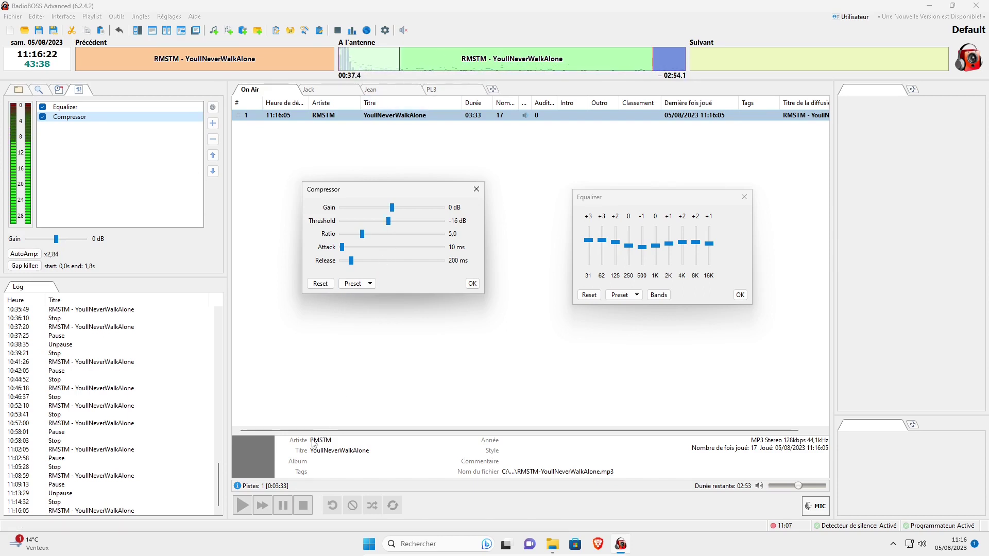
click(302, 506)
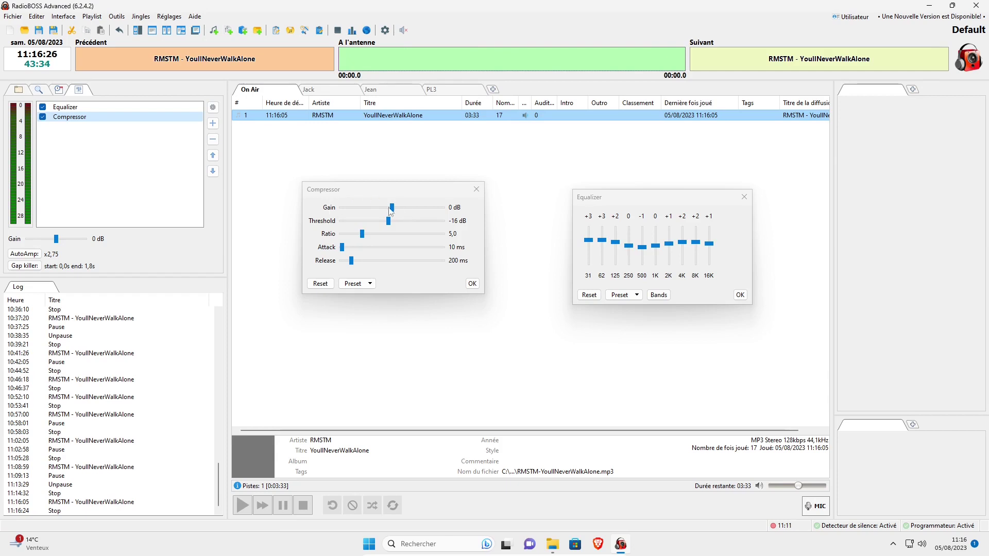
- Move the compressor window out of the way and reset all its settings to their defaults
drag(405, 189, 337, 147)
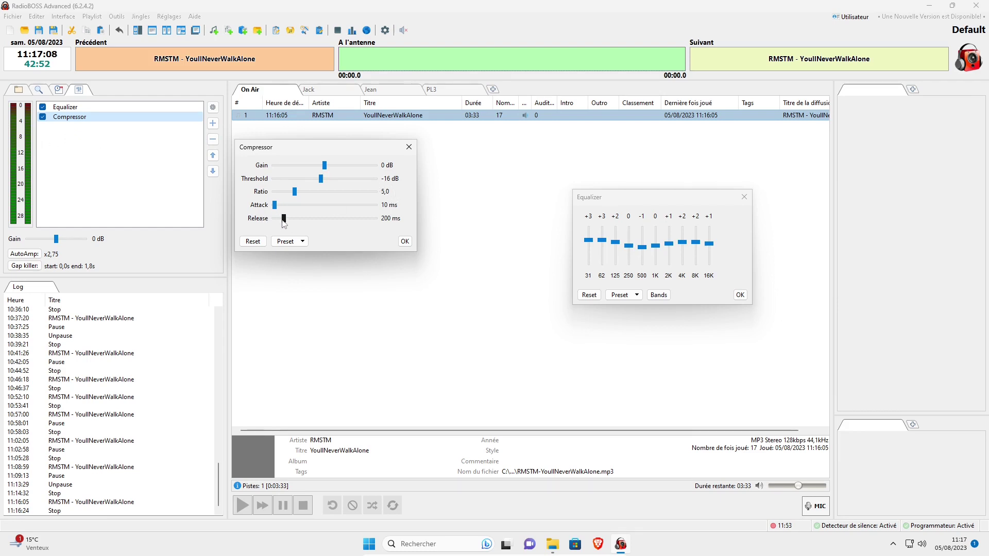
mouse_move(283, 219)
mouse_down()
mouse_move(352, 217)
mouse_move(283, 217)
mouse_up()
drag(325, 166, 325, 168)
click(254, 241)
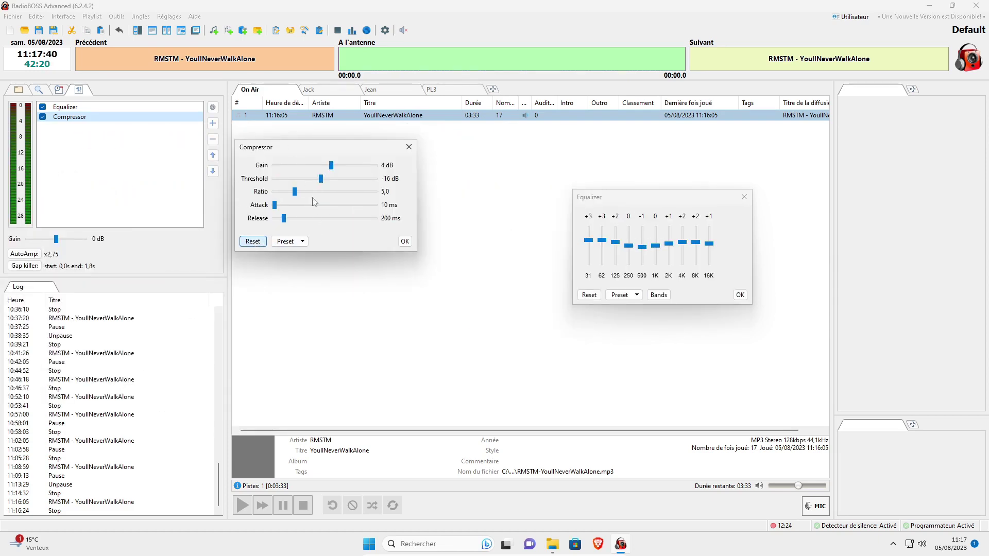
- Play the YoullNeverWalkAlone track again and skip ahead past its intro
drag(345, 146, 355, 190)
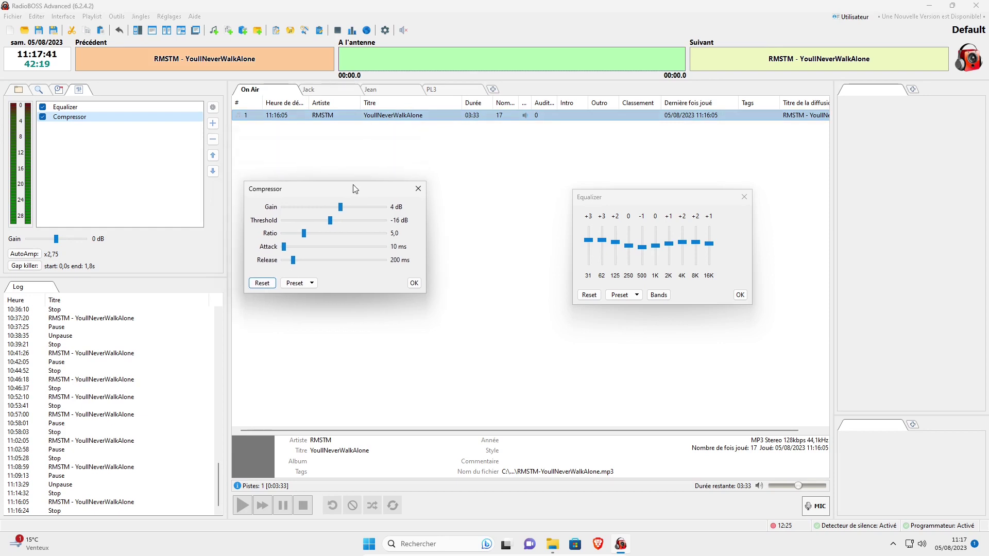
double_click(384, 115)
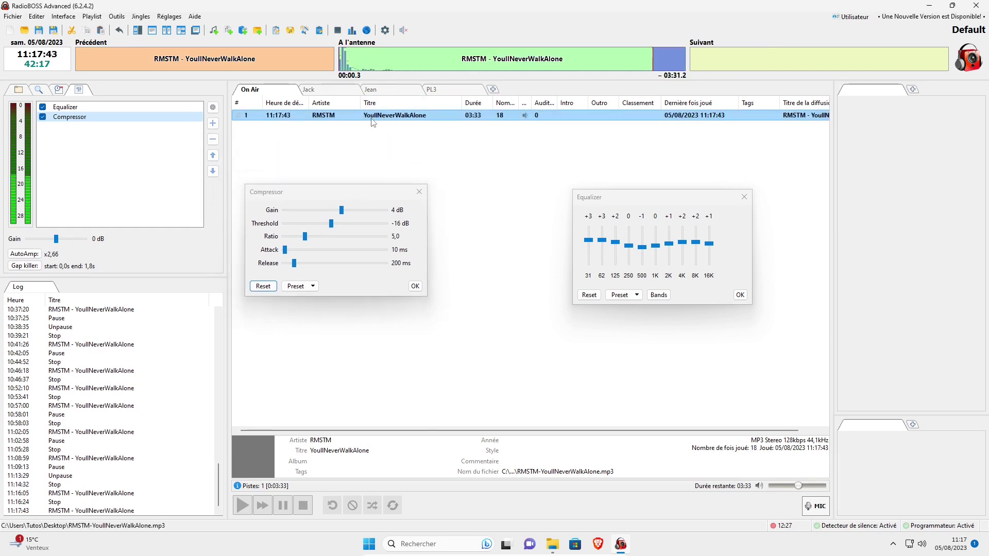
click(379, 60)
- Set the compressor to gain 8 dB, threshold -15 dB, ratio 10,0, attack 6 ms and release 1472 ms while the track plays
drag(342, 211, 335, 211)
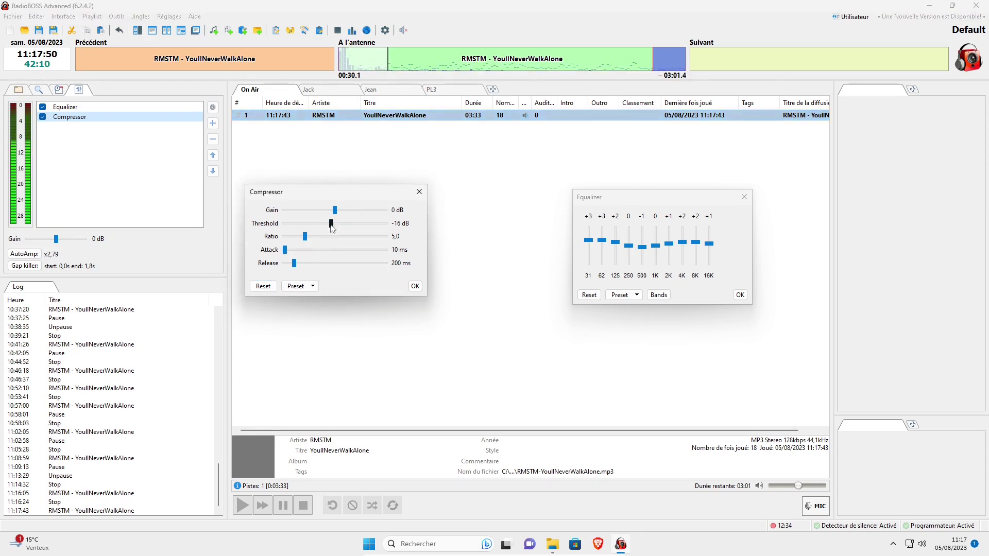
drag(330, 223, 332, 225)
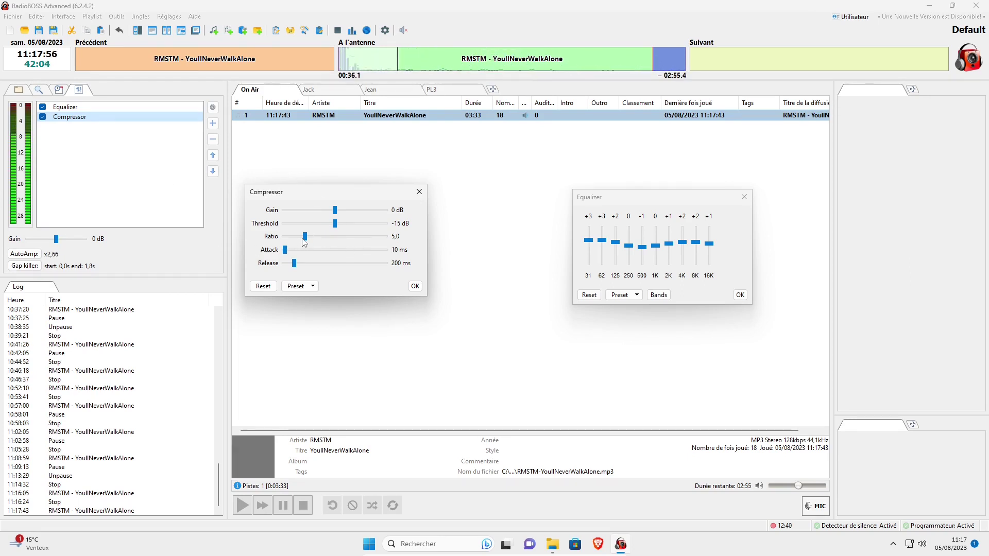
drag(305, 237, 359, 263)
drag(338, 215, 349, 211)
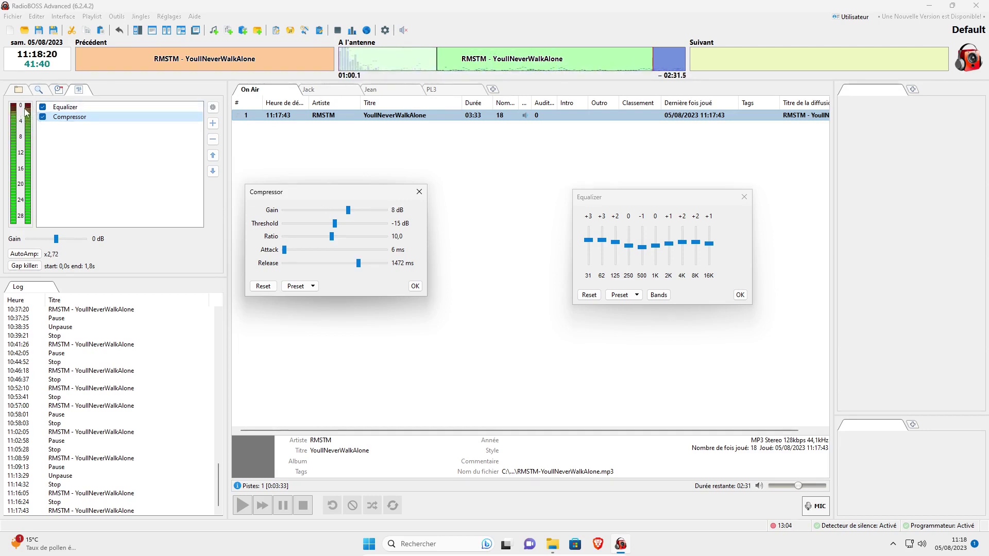
drag(349, 210, 349, 210)
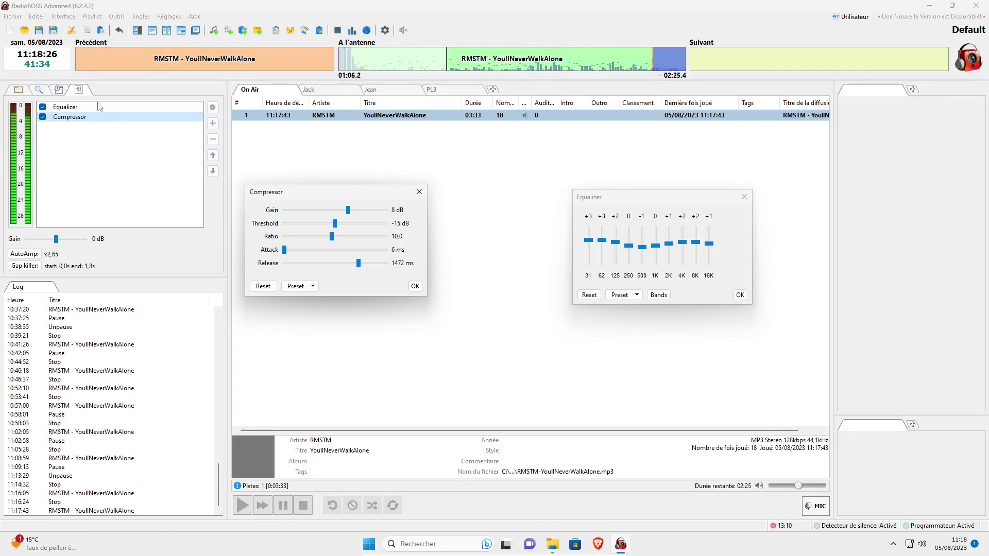
- Set the compressor's threshold to -10 dB and gain to 5 dB, and compare the sound with both effects off and on
click(43, 107)
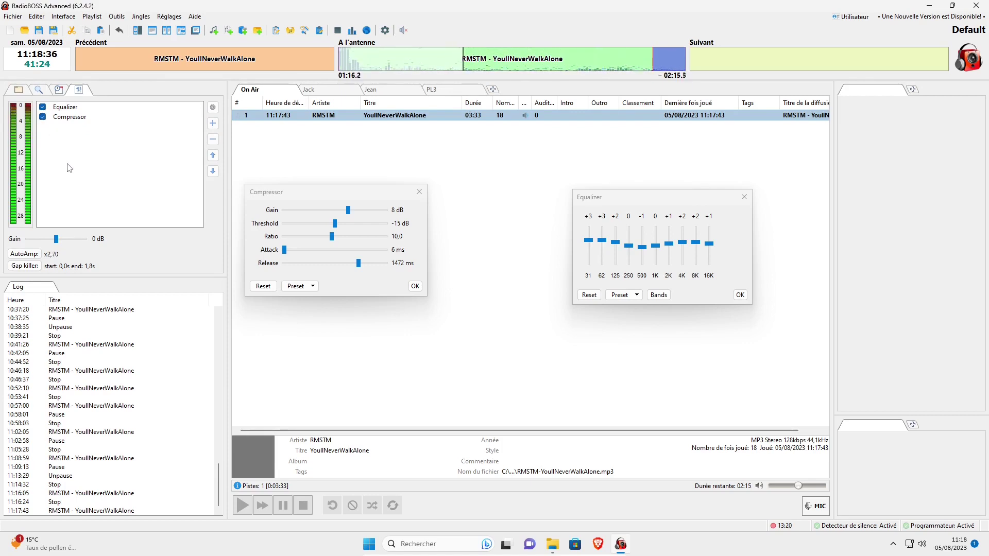
click(334, 223)
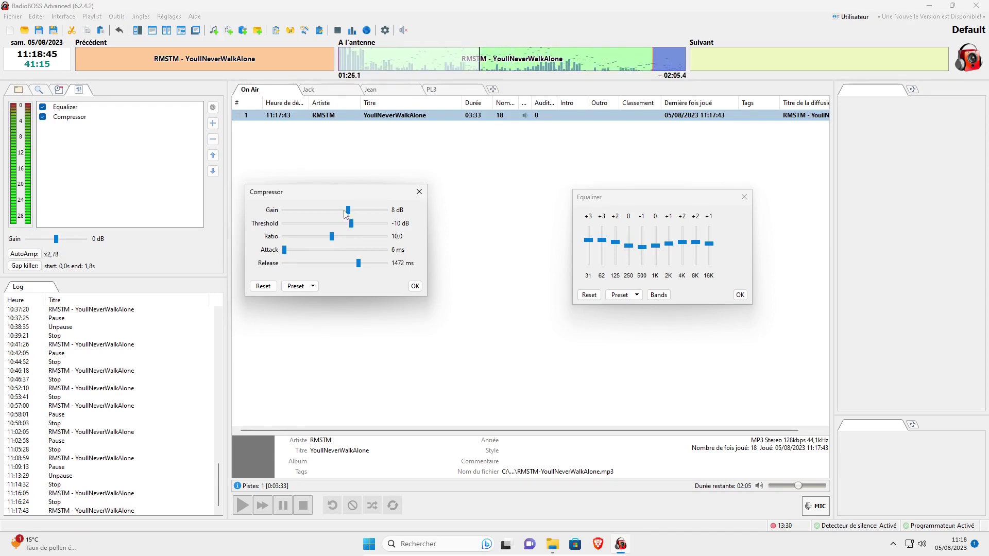
click(345, 211)
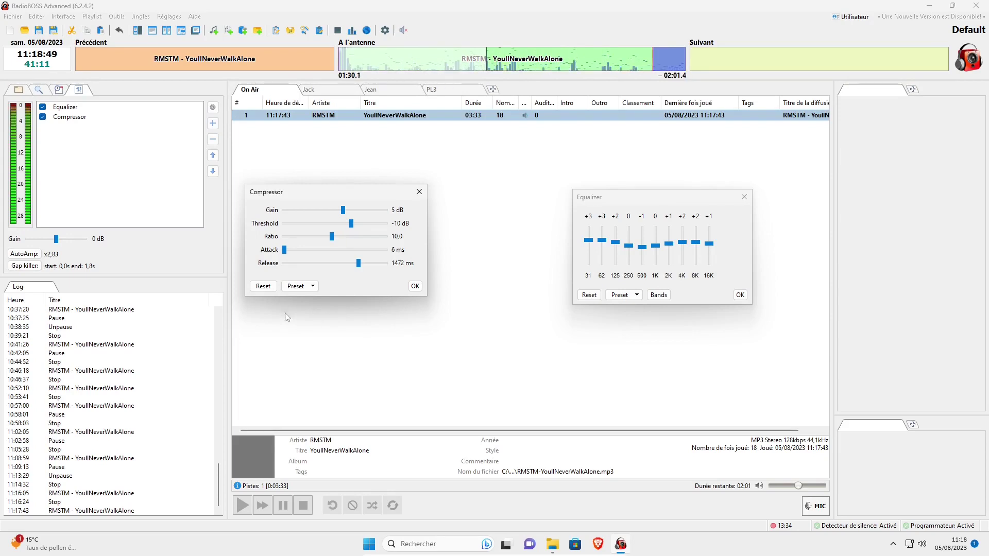
click(42, 107)
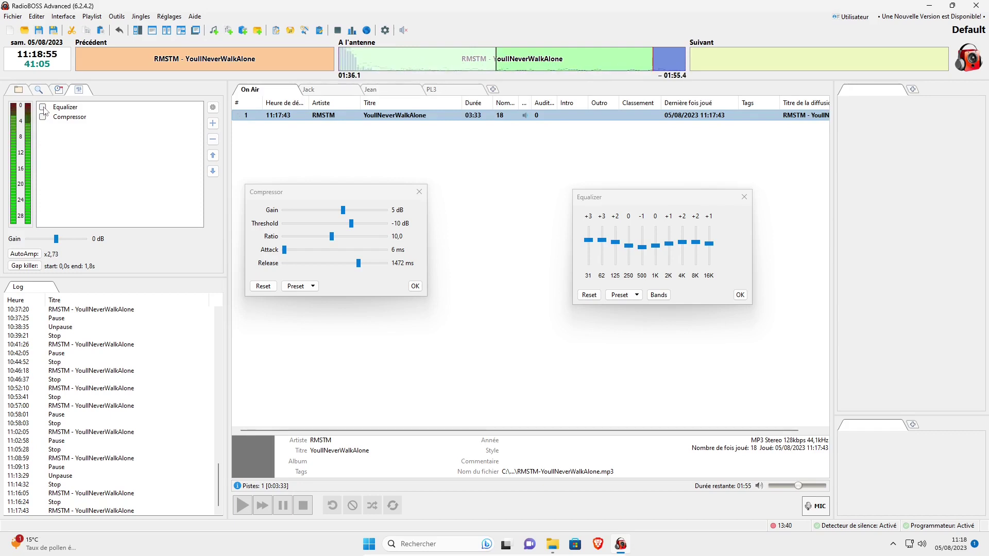
click(44, 107)
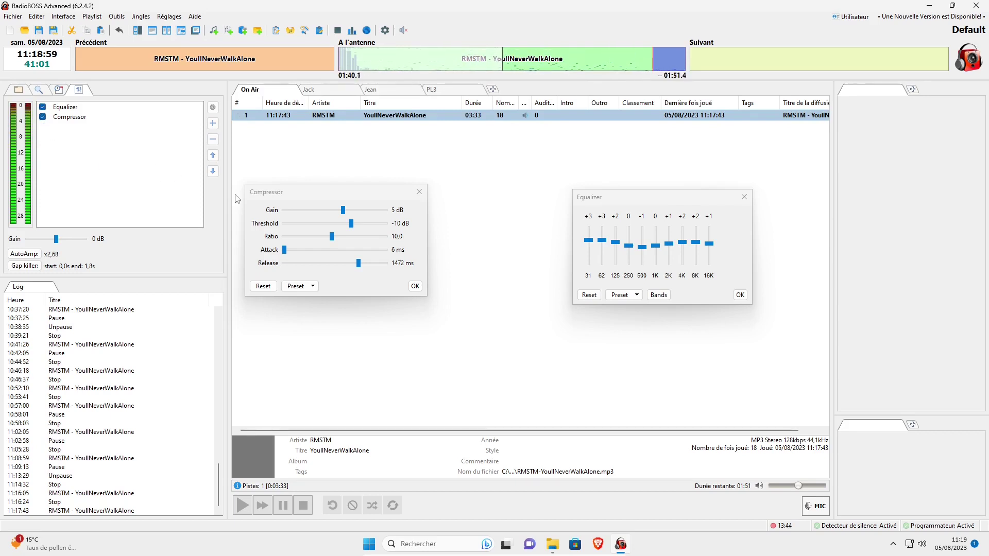
- Accept and close the Compressor and Equalizer settings, and stop the track
click(415, 285)
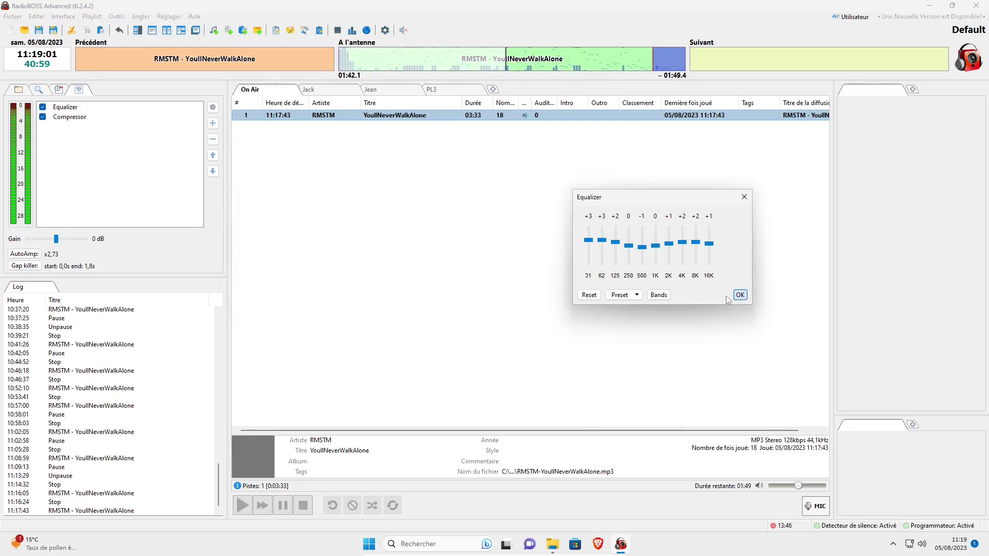
click(740, 294)
click(302, 505)
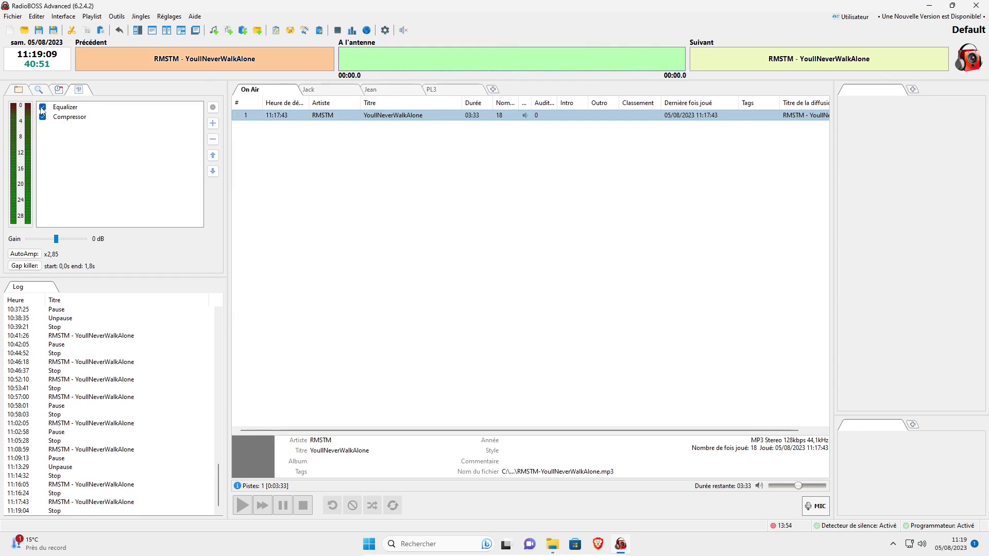
- Review the Compressor's settings, close them, and switch off both the Compressor and the Equalizer
click(86, 117)
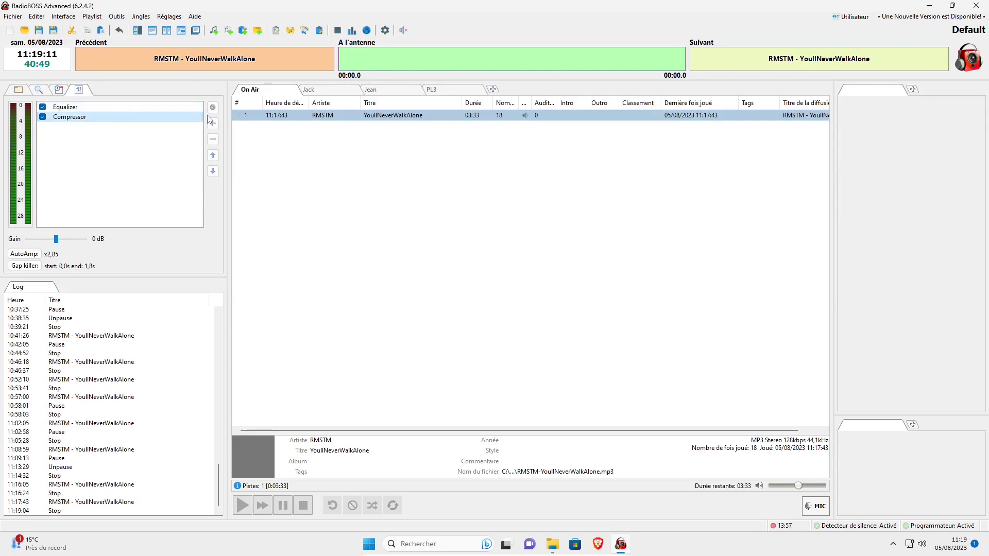
click(213, 107)
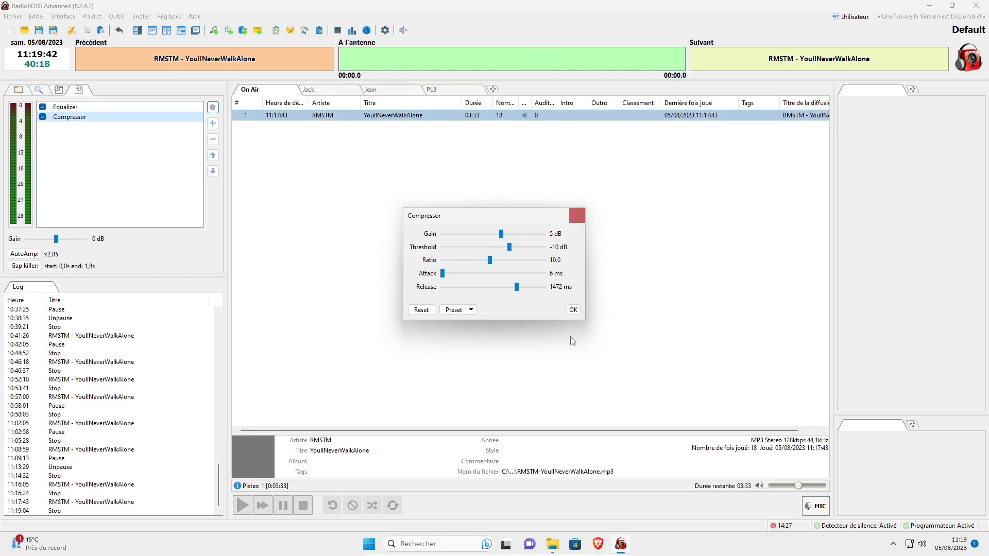
click(573, 310)
click(43, 117)
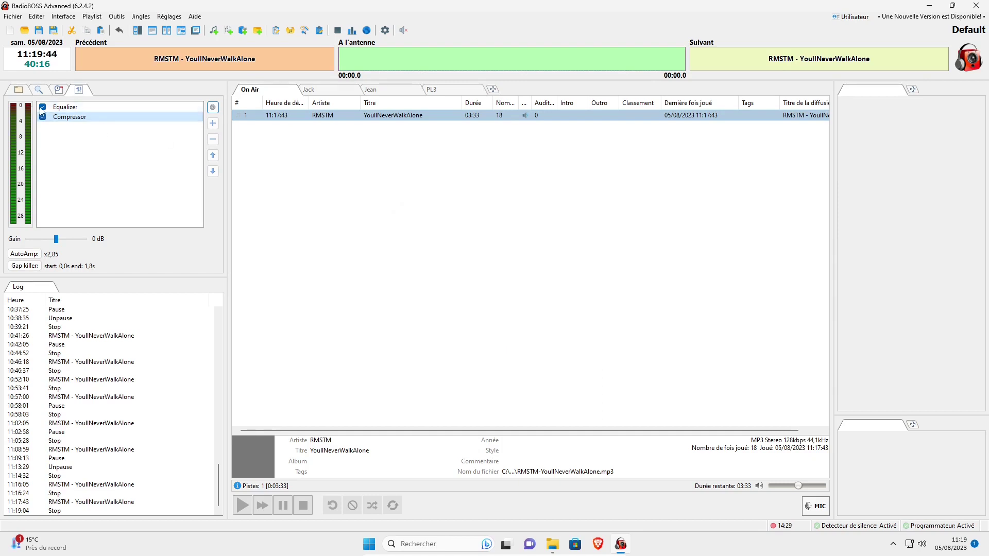
click(43, 107)
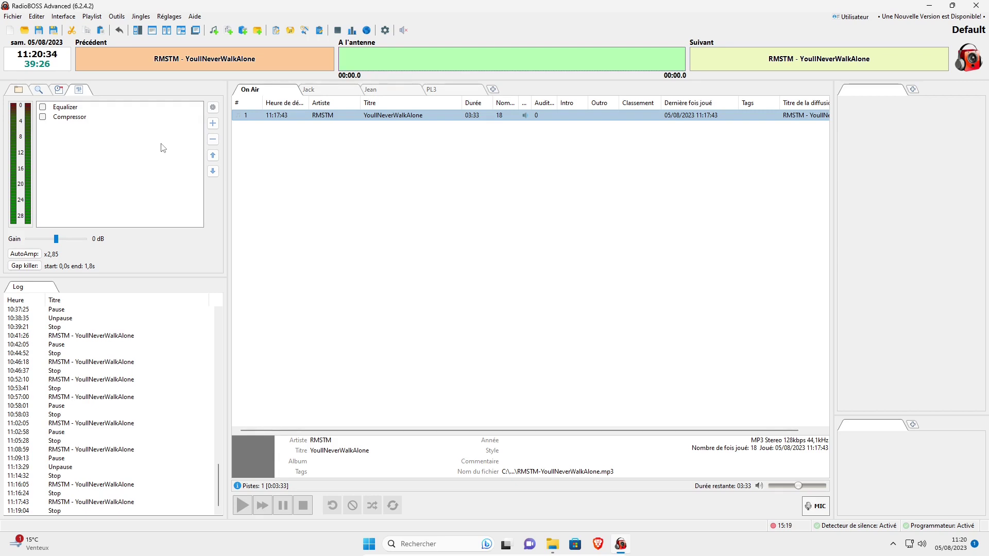
- Start adding a DSP effect and try the options that list Winamp DSP and VST plug-ins
click(213, 128)
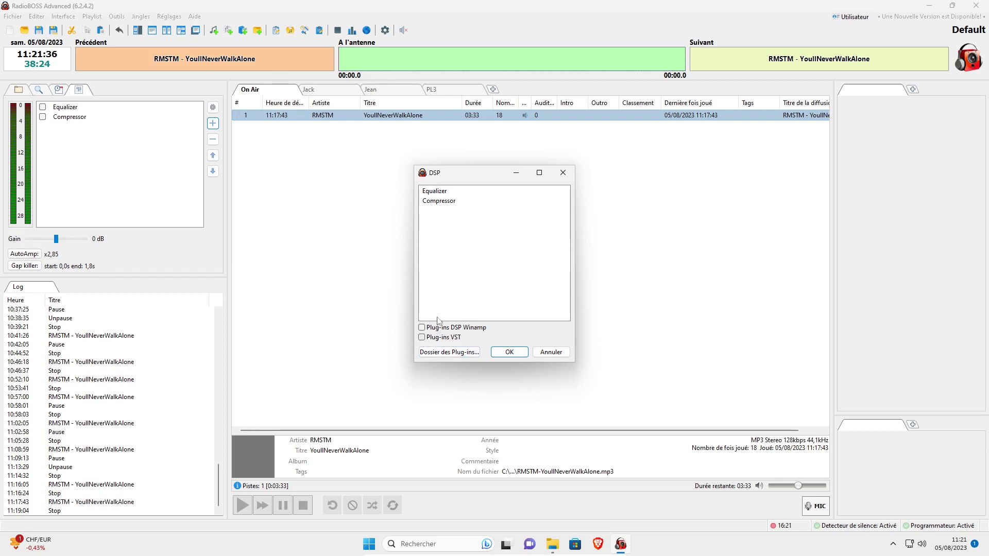
click(422, 328)
click(422, 337)
click(421, 338)
click(511, 309)
click(421, 338)
click(507, 306)
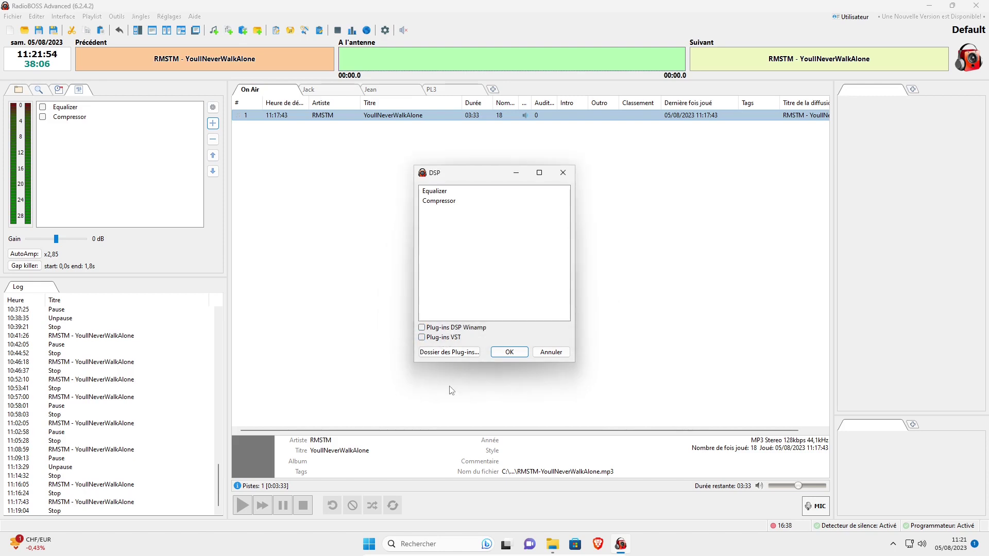
- Open the VST plug-ins folder from the plug-in location settings, allowing the elevated access
click(438, 353)
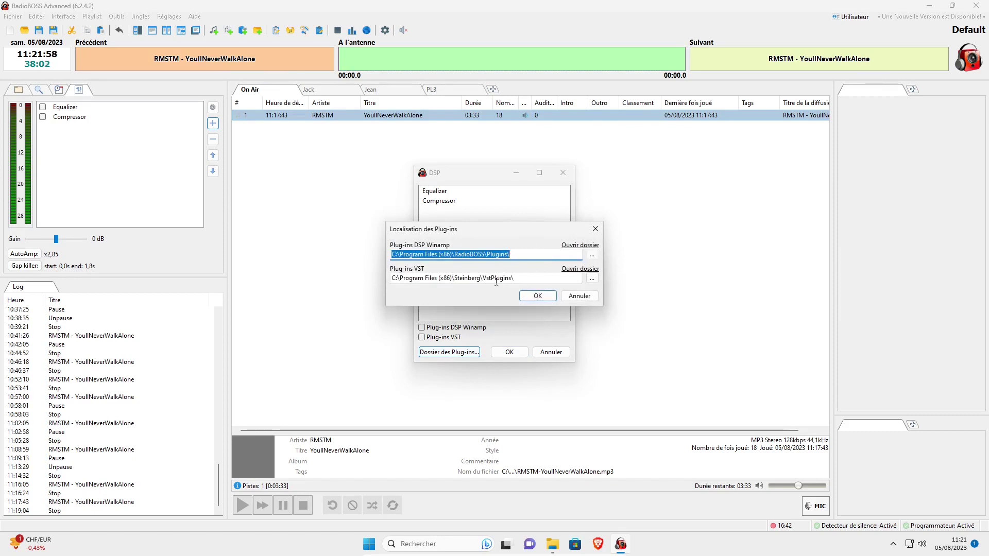
click(575, 270)
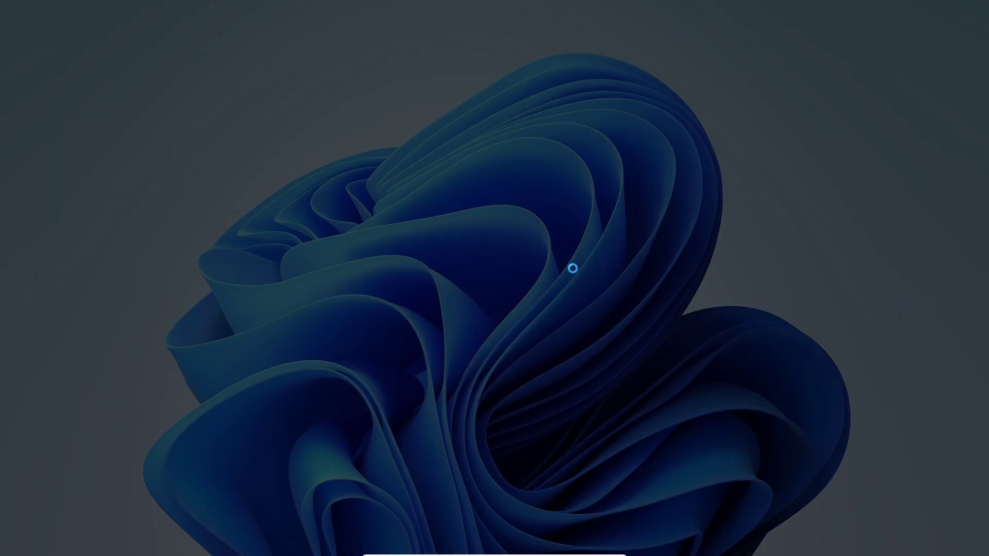
click(443, 349)
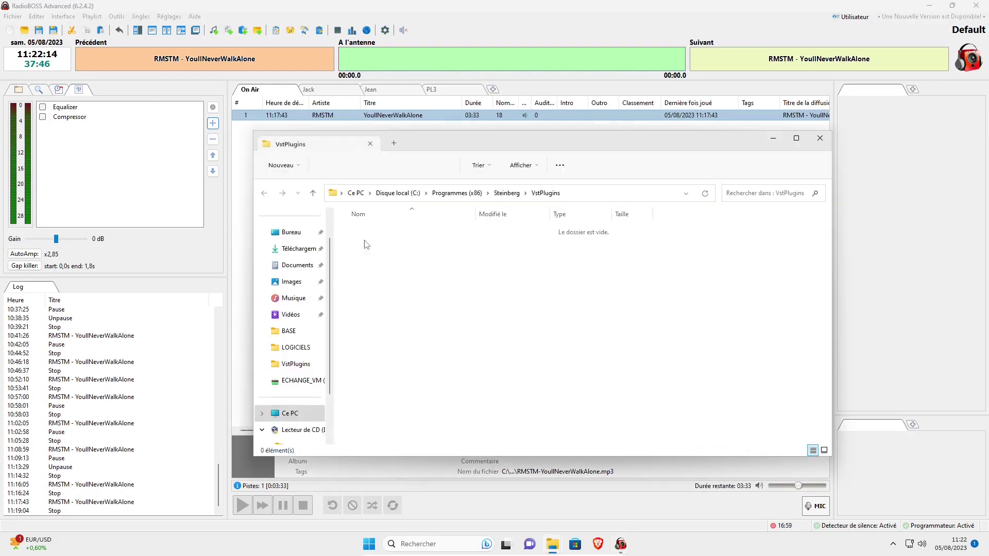
- Copy RoughRiderPro.dll and vst_stereo_tool.dll from the LOGICIELS folder into the VstPlugins folder, authorizing the administrator access
mouse_move(551, 533)
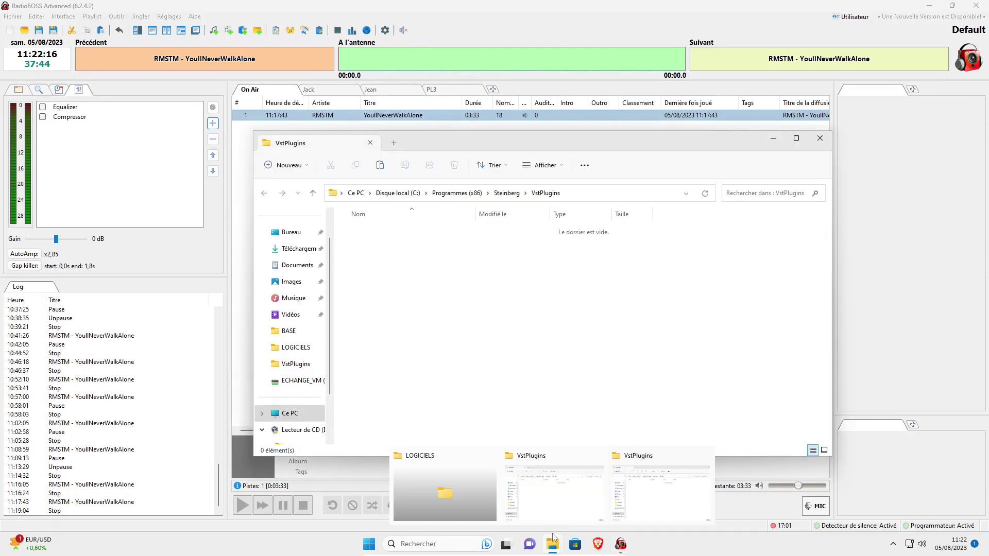
click(412, 476)
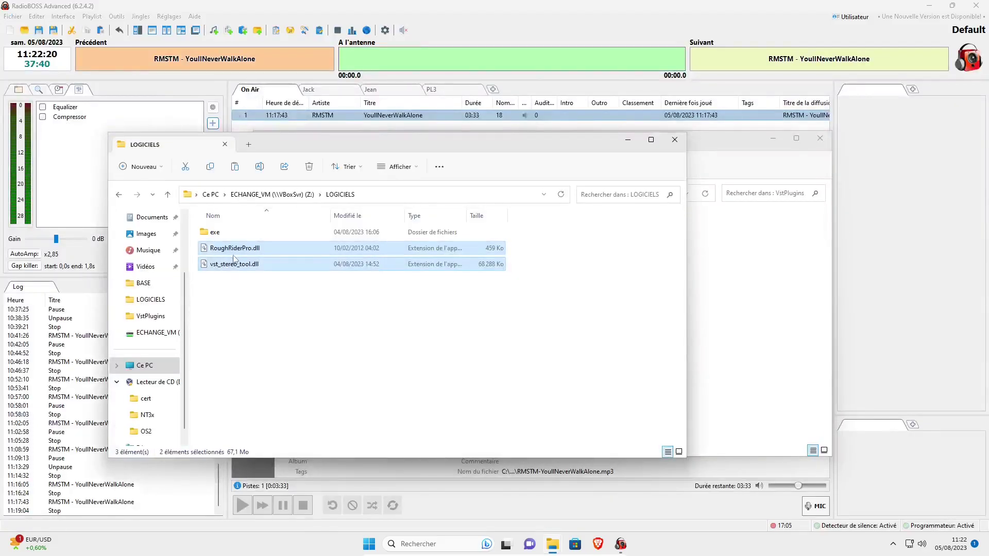
right_click(237, 267)
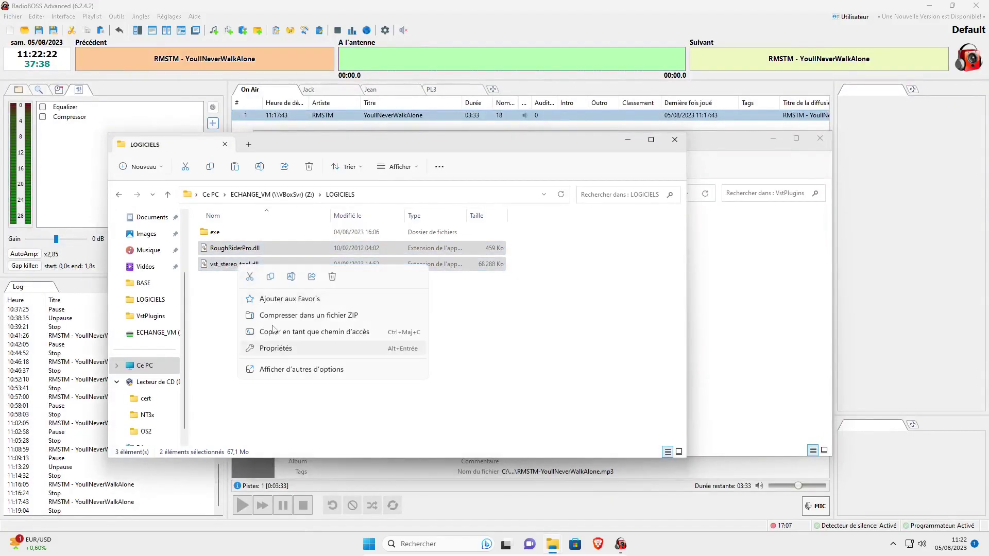
click(271, 278)
click(795, 283)
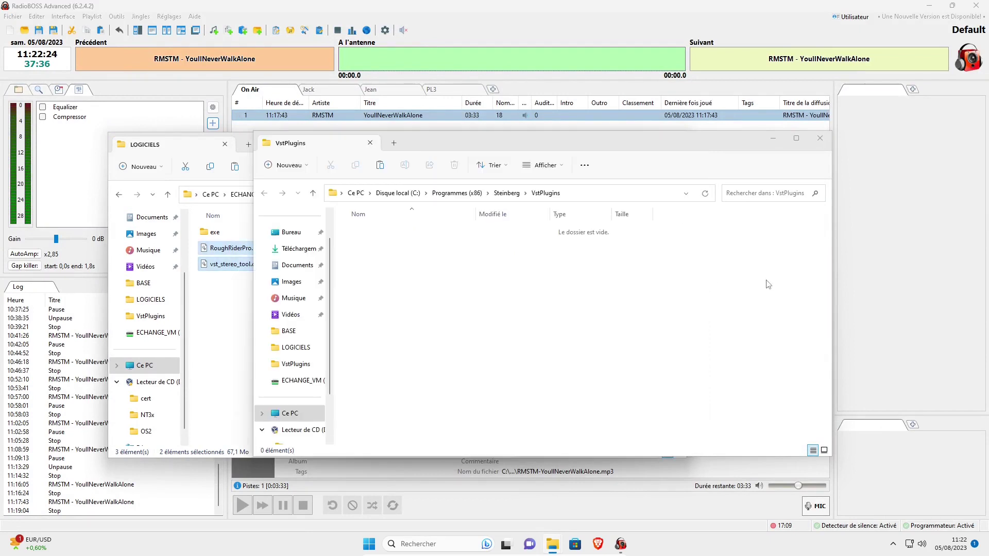
key(ctrl+v)
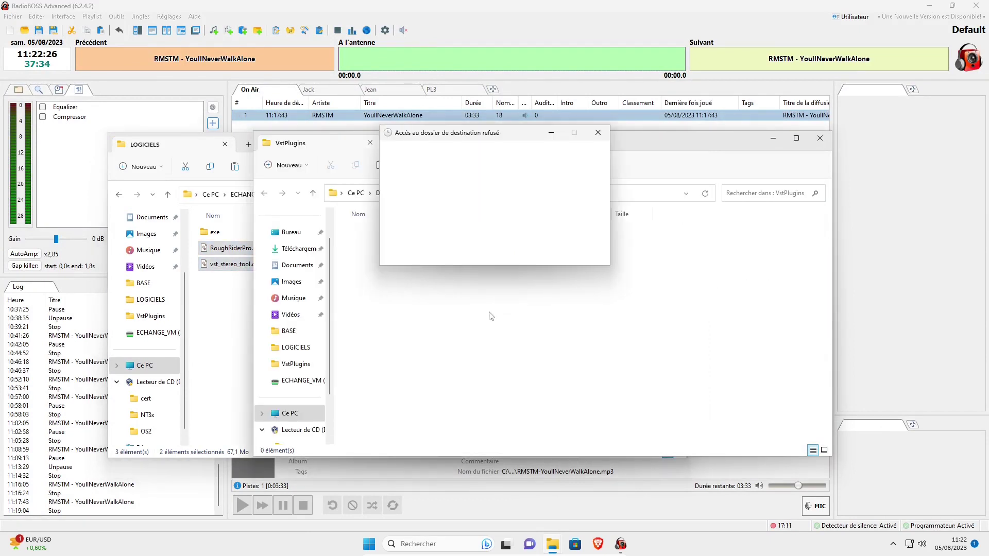
click(468, 229)
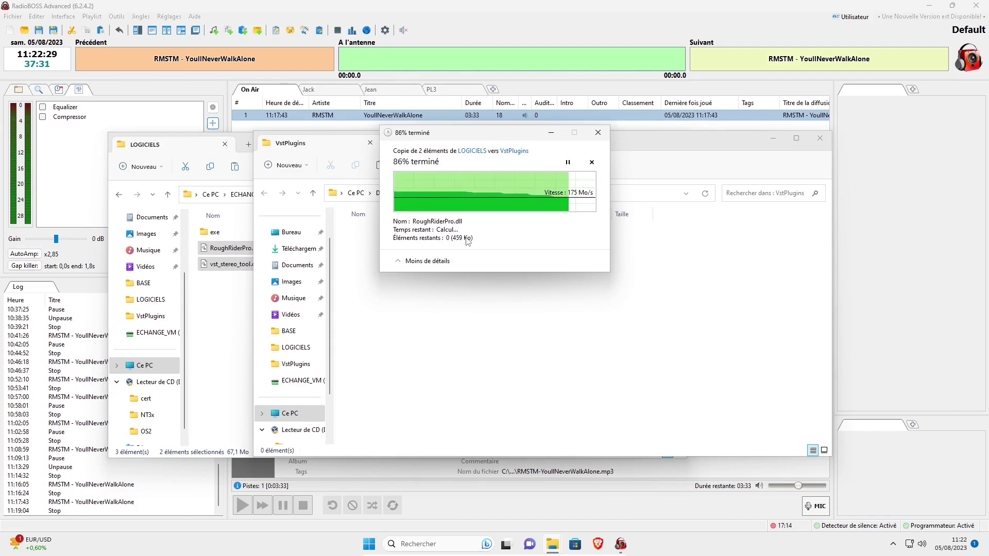
click(466, 228)
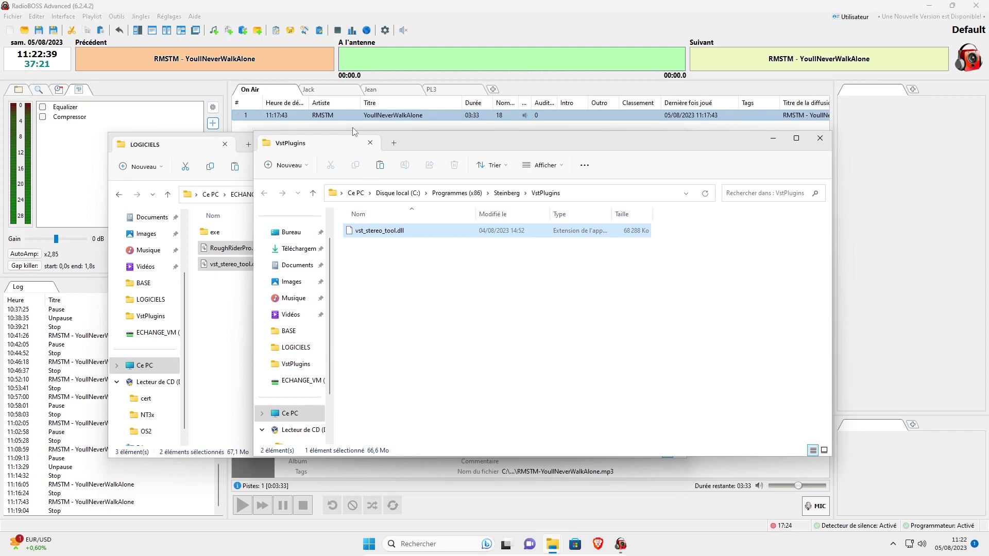
- Return to RadioBOSS, accept the plug-in locations, enable VST plug-ins, and add Thimeo Stereo Tool to the effects
click(307, 126)
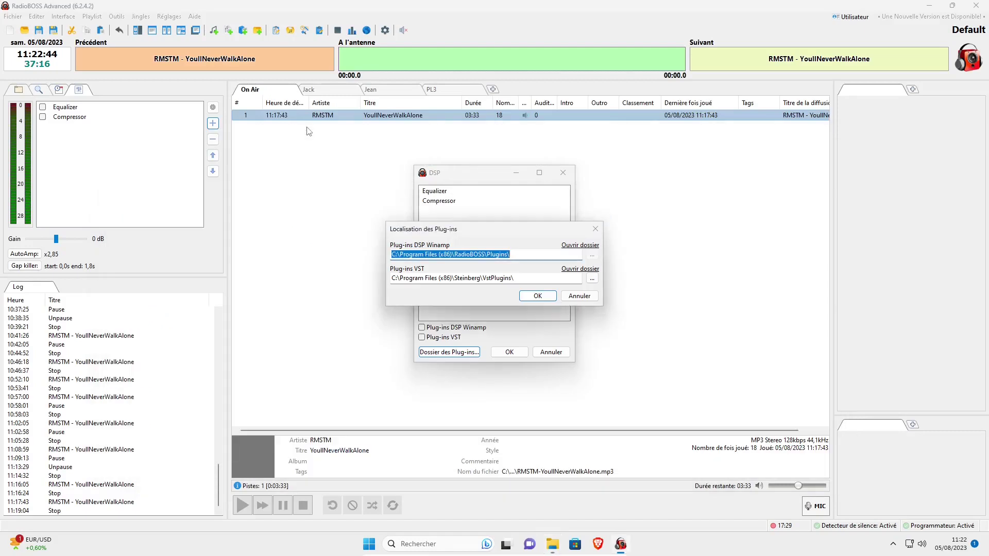
click(537, 295)
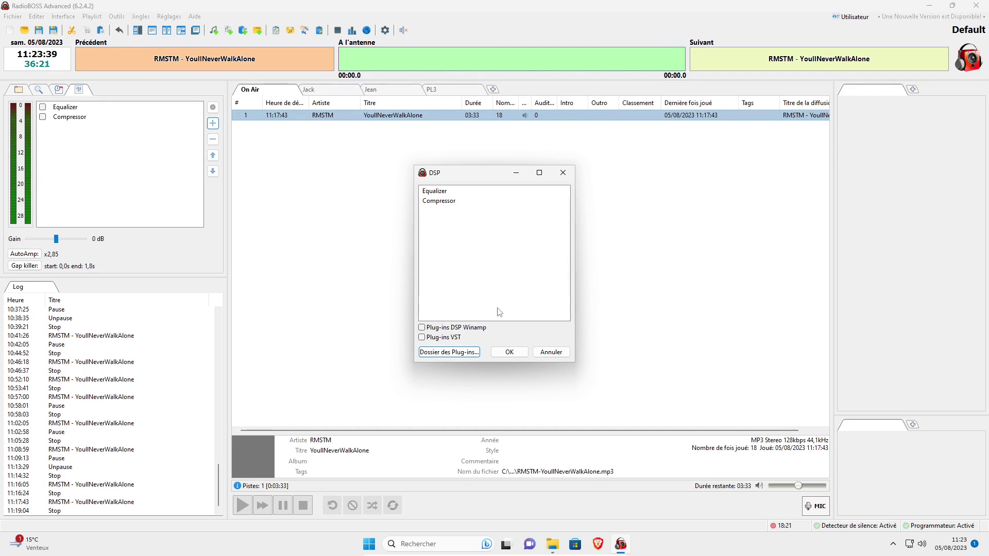
click(422, 337)
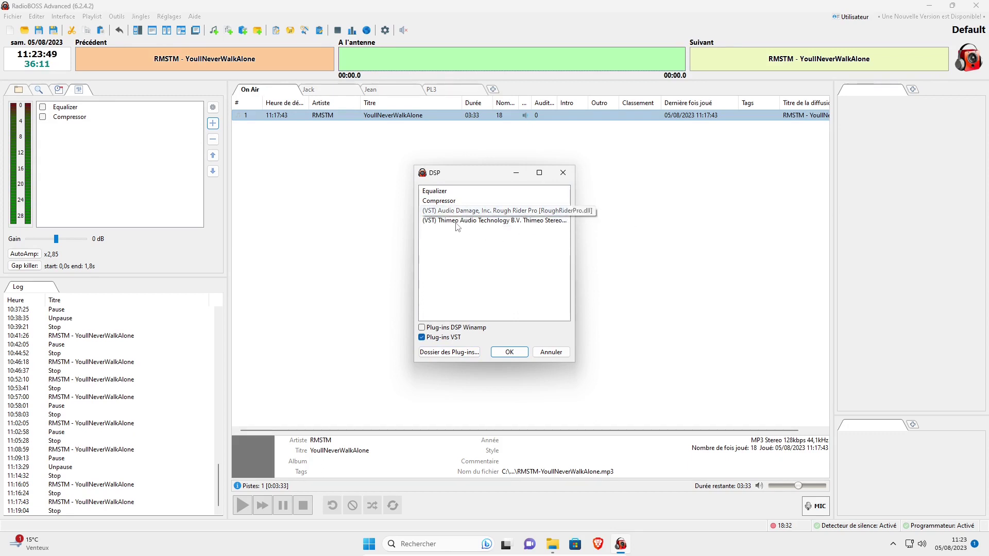
click(502, 222)
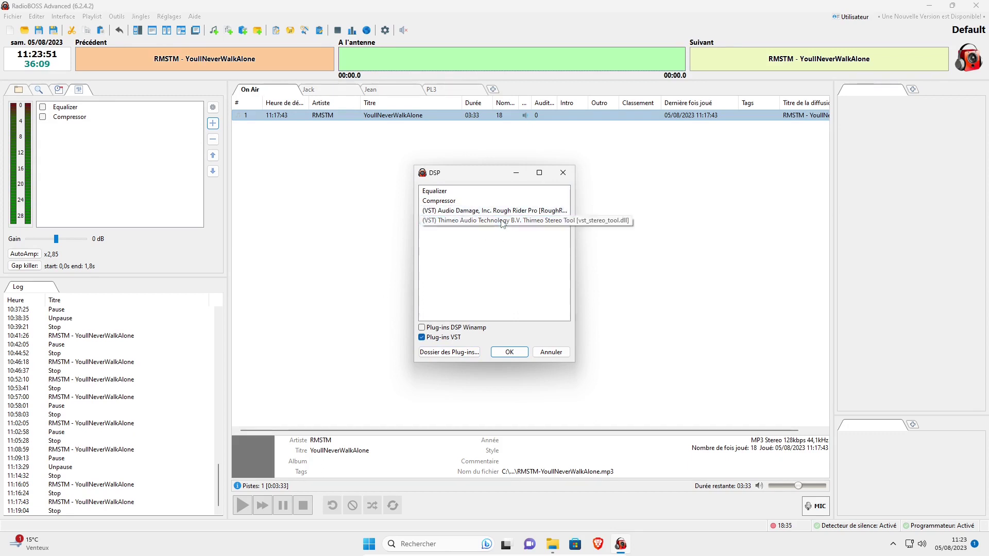
click(507, 352)
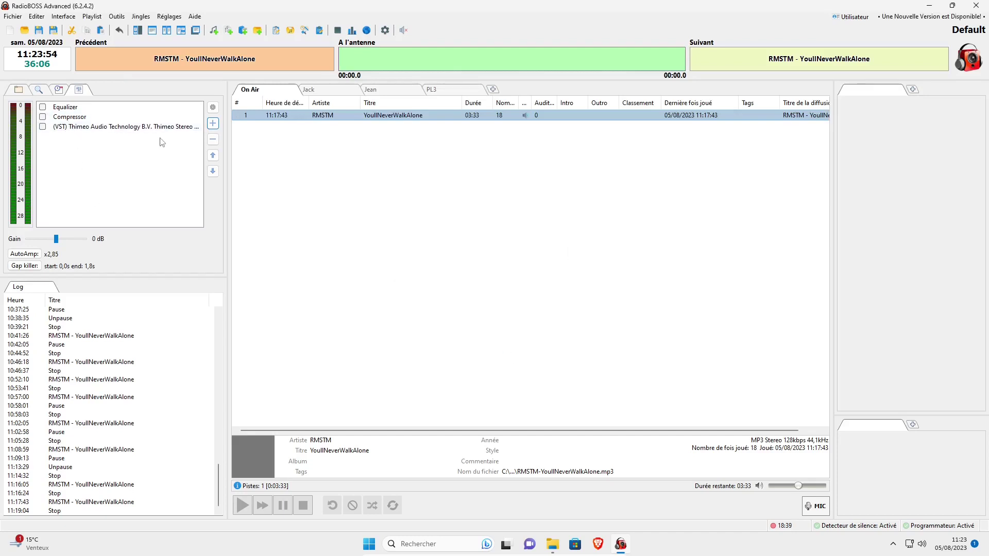
- Enable the Thimeo Stereo Tool effect, open its settings window, and move the window clear of the effects list
click(43, 127)
click(183, 126)
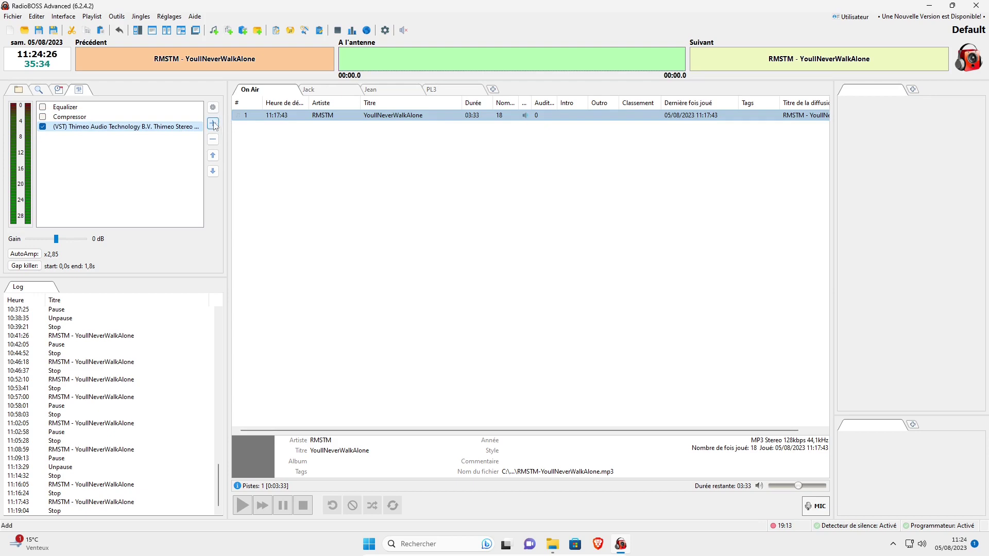
click(213, 107)
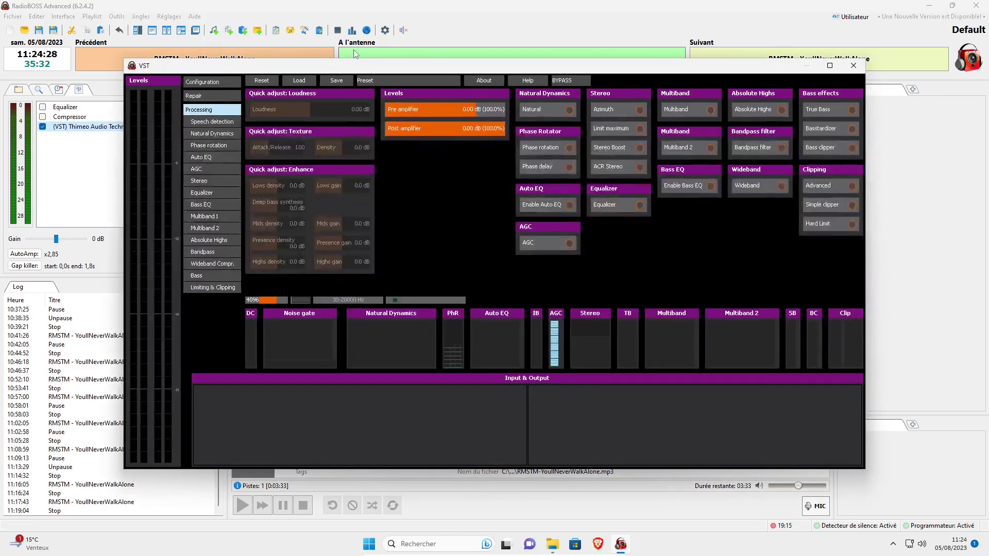
drag(345, 68, 427, 126)
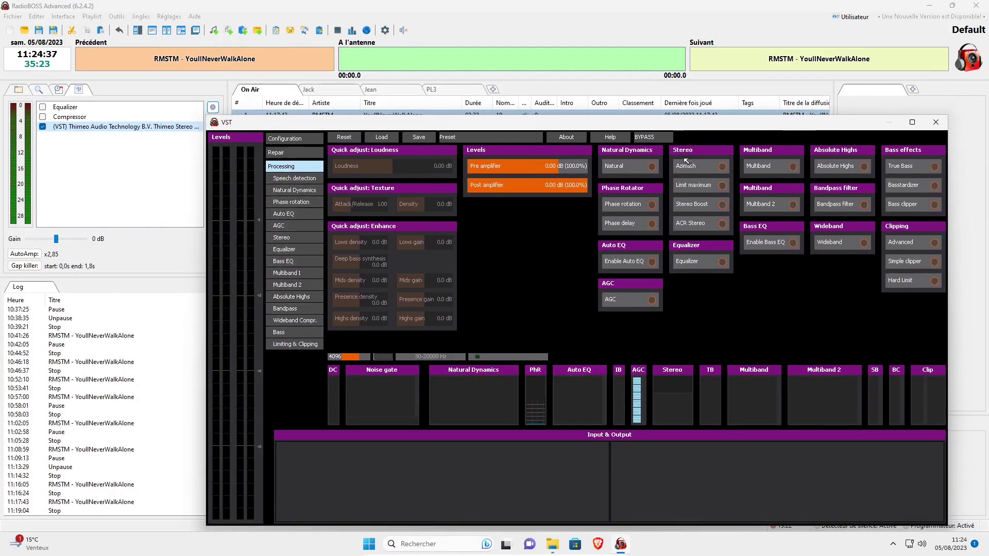
- Try the Multiband, Bass EQ and ACR Stereo switches in Stereo Tool's processing settings
click(772, 166)
click(775, 243)
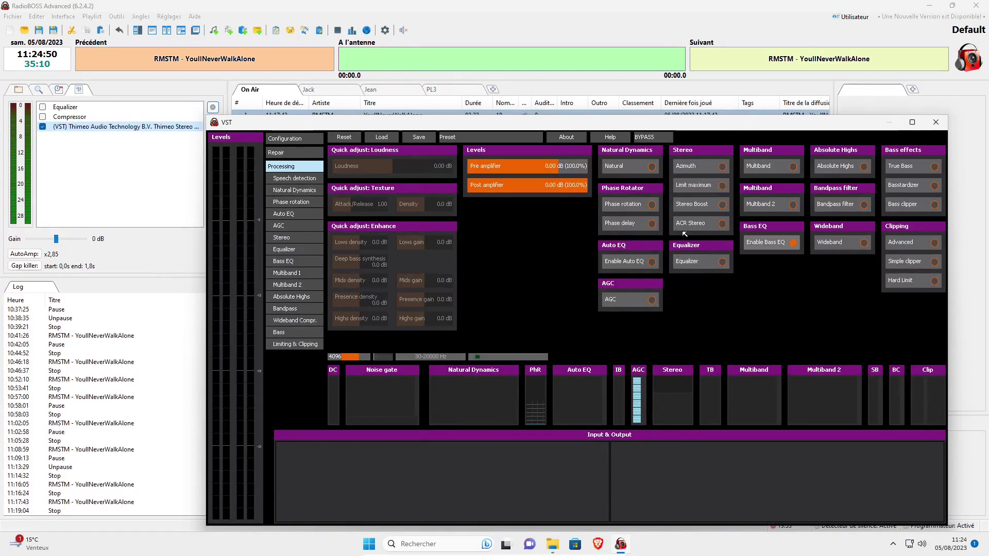
click(701, 228)
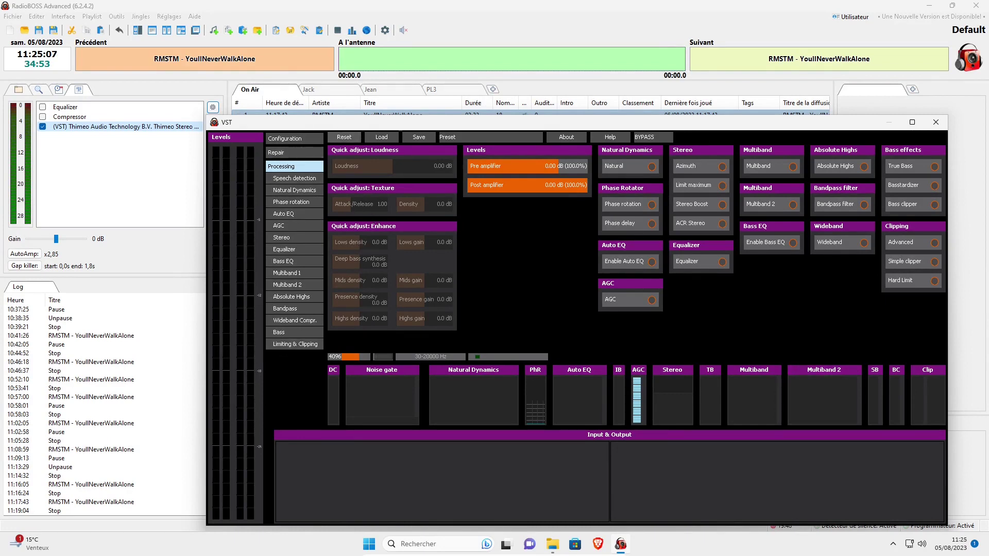
- Play the YoullNeverWalkAlone track and load Stereo Tool's Dutch Chocolate Moose Hot preset from the Web/DAB/HD Radio presets
drag(338, 126, 363, 135)
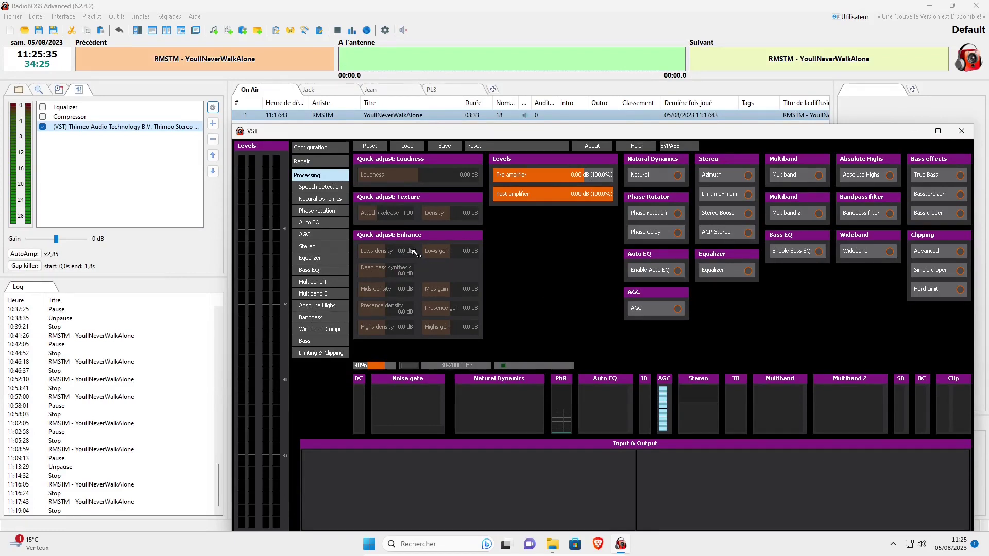
click(497, 148)
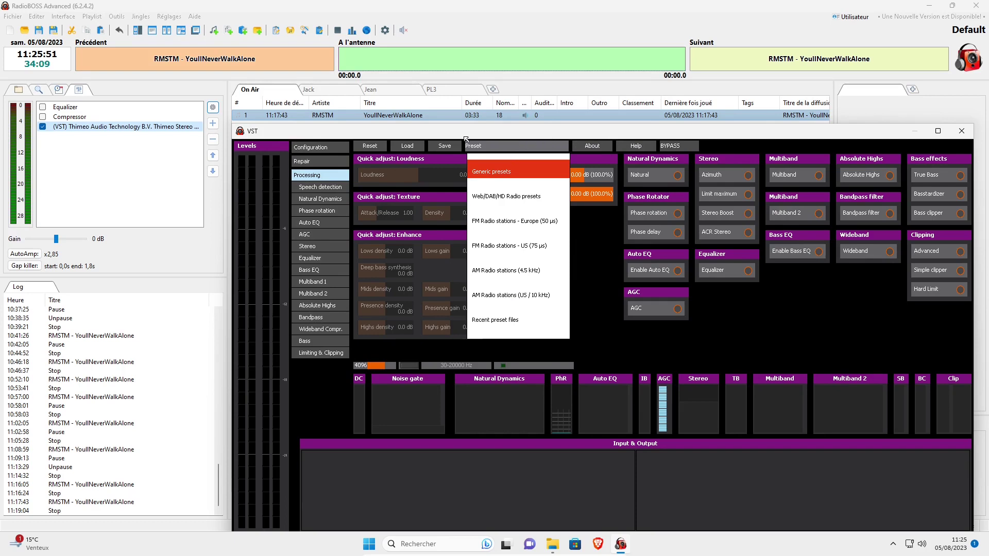
double_click(410, 115)
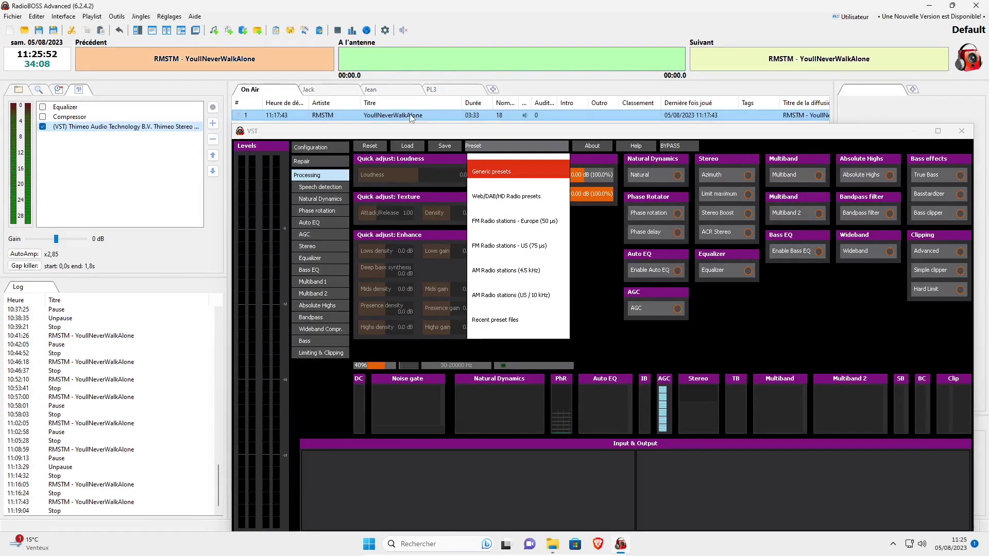
click(493, 196)
click(492, 197)
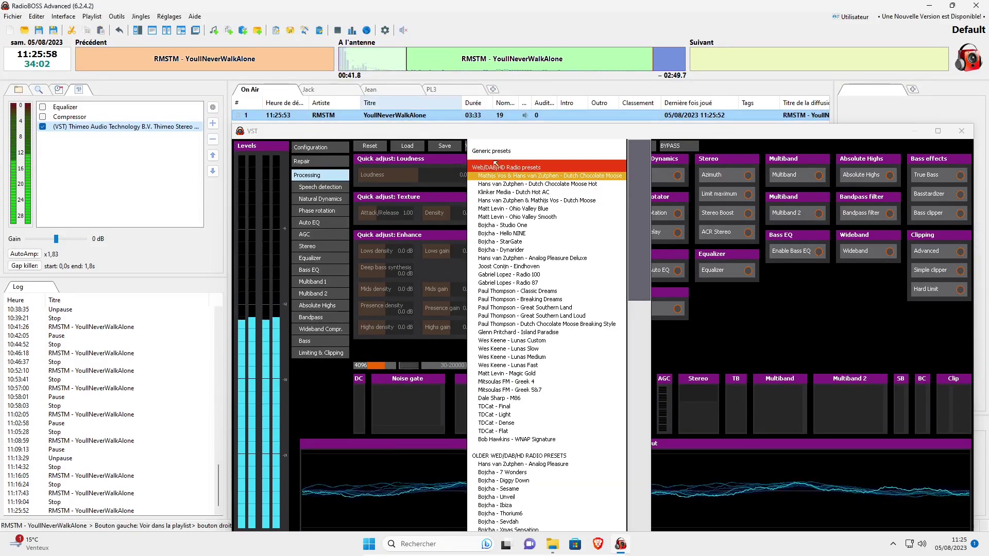
click(513, 185)
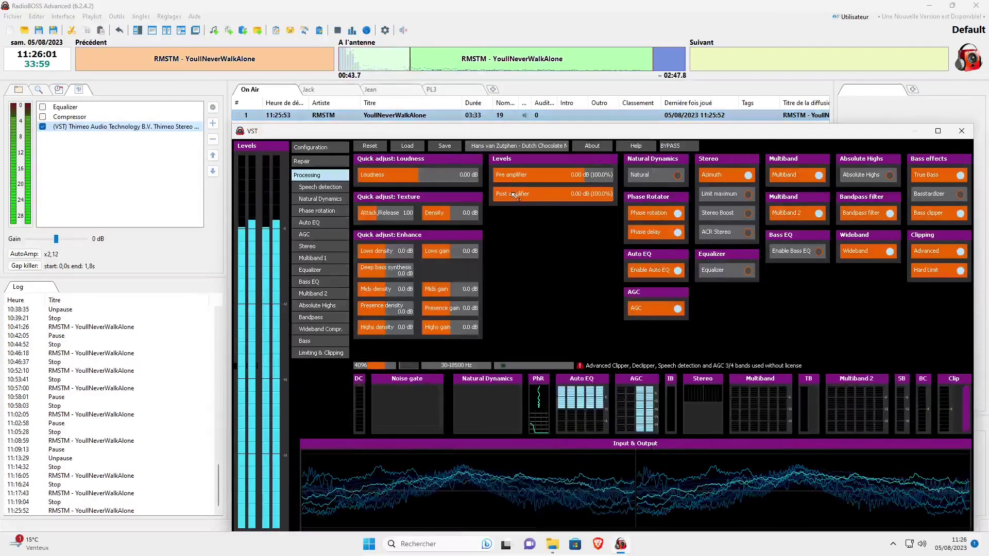
- Try Stereo Tool's Dynarider, Island Paradise and WNAP Signature presets from the Web/DAB/HD Radio group
click(493, 146)
click(500, 251)
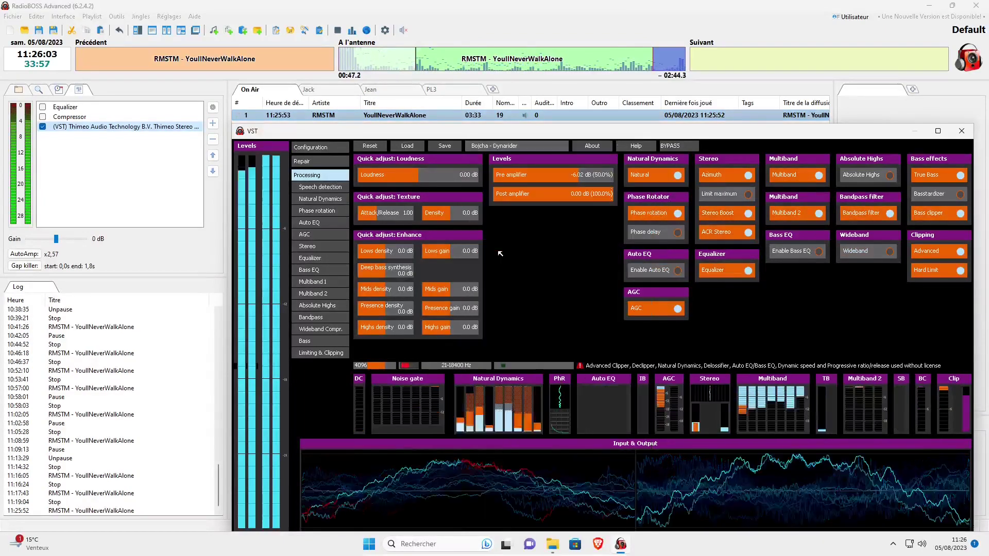
click(513, 148)
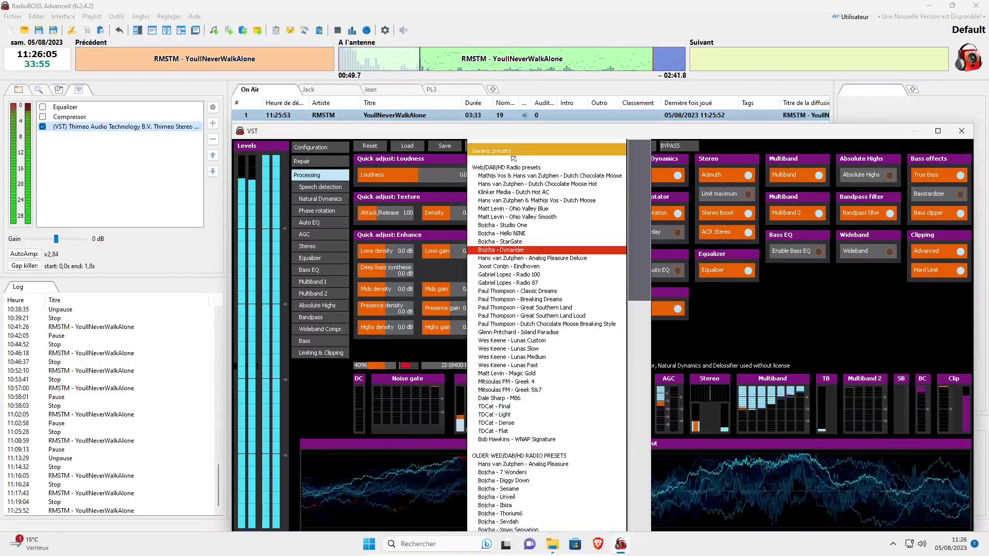
click(502, 334)
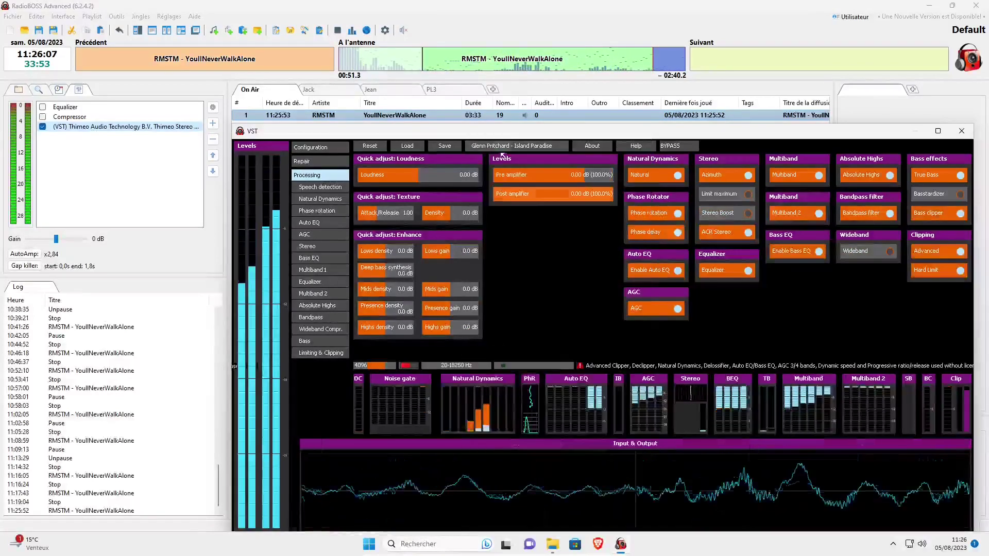
click(496, 146)
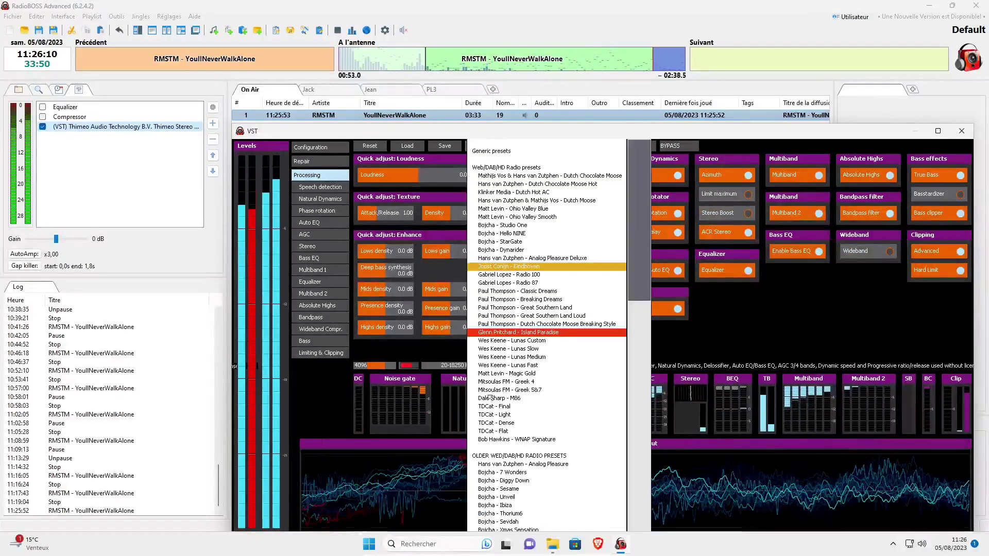
click(493, 439)
- Load the Blue Steel preset from Stereo Tool's older Web/DAB/HD Radio presets
click(526, 147)
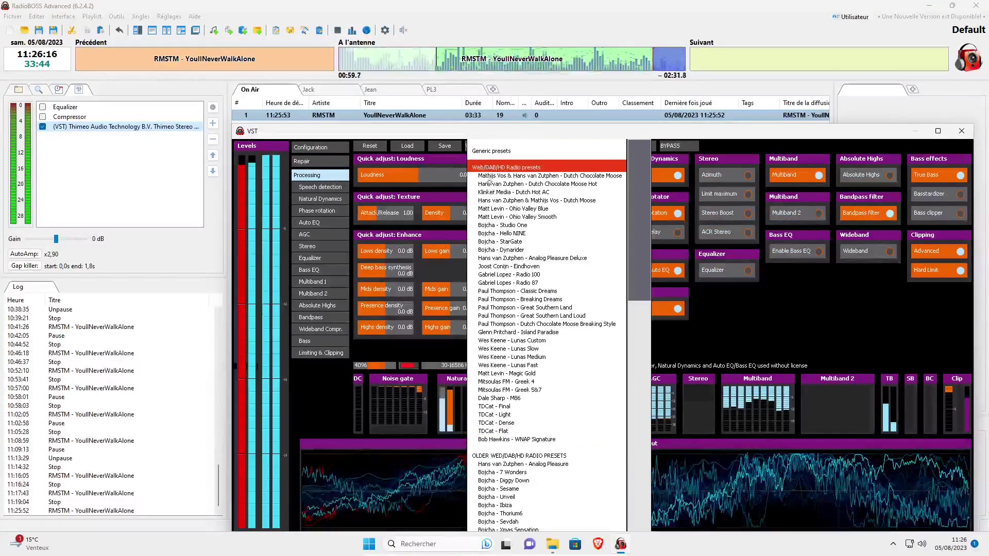
scroll(515, 374, down, 1)
scroll(515, 373, down, 6)
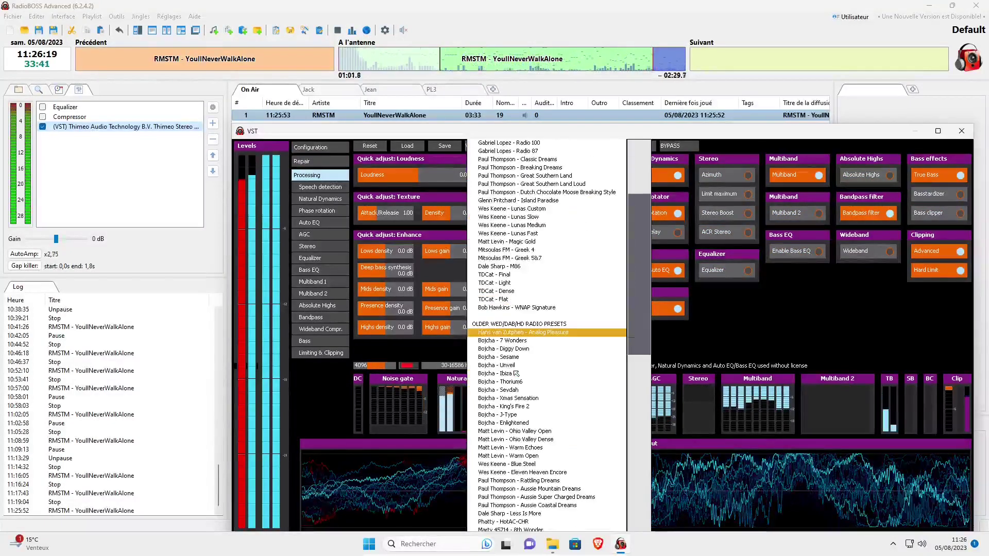
click(515, 367)
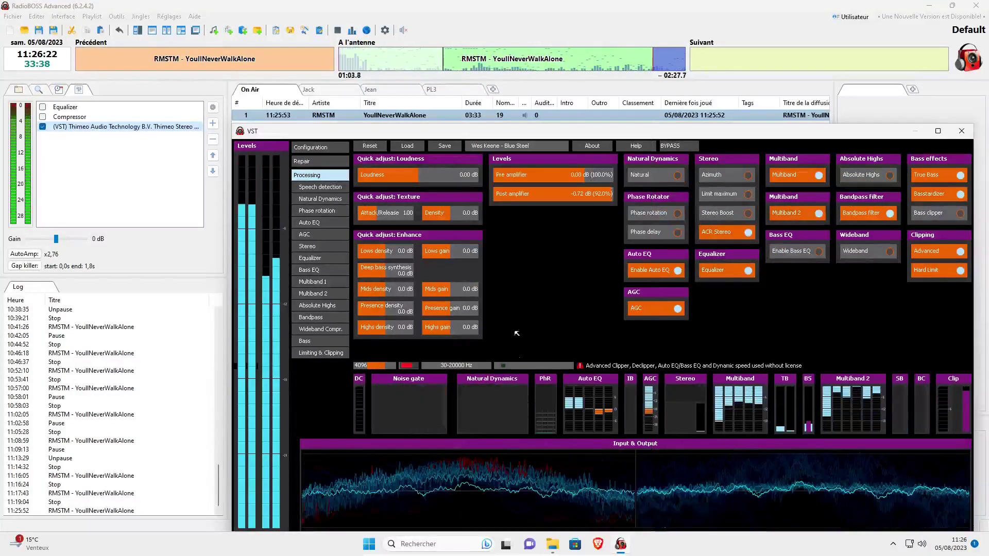
- Switch Stereo Tool to the generic presets and load Diggy Down (soft) from the older user presets
click(528, 147)
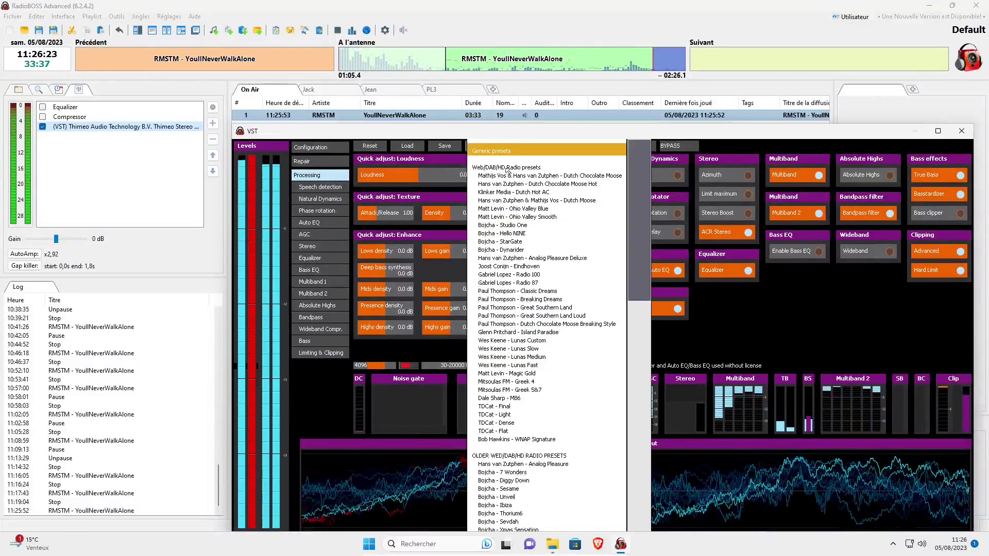
click(495, 152)
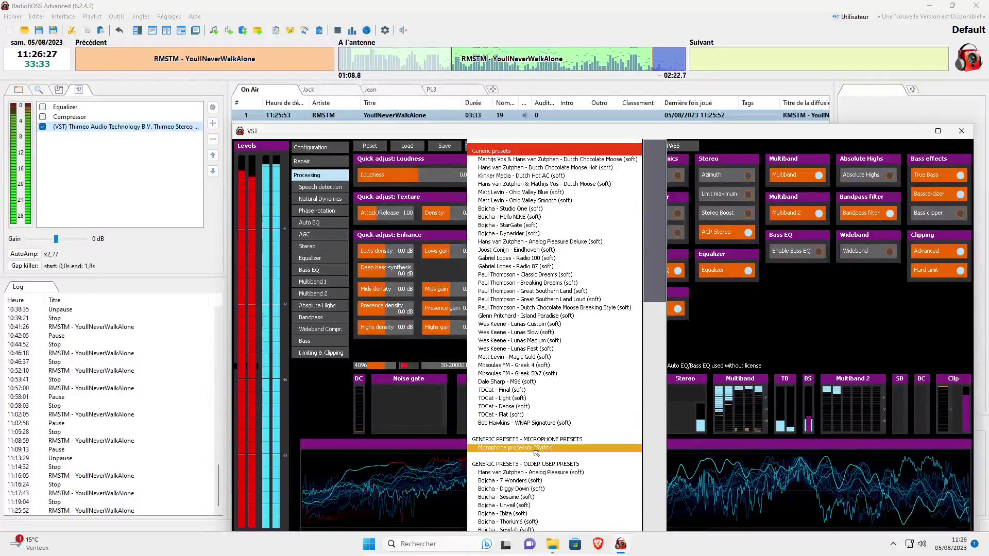
scroll(513, 446, down, 2)
click(515, 433)
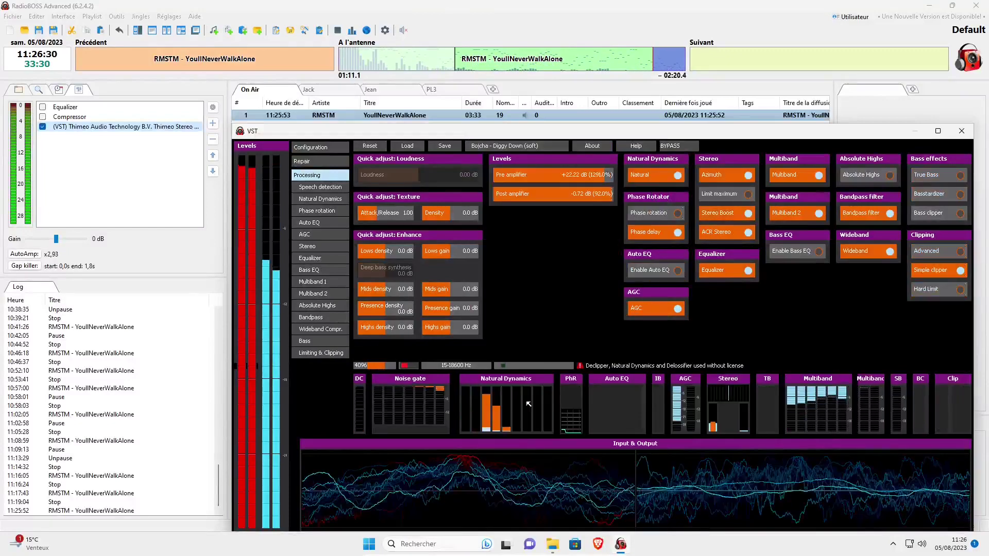
- Try the Less Is More (soft) and 506Oil Analogus (soft) presets from the generic older user presets
click(549, 145)
scroll(533, 406, down, 5)
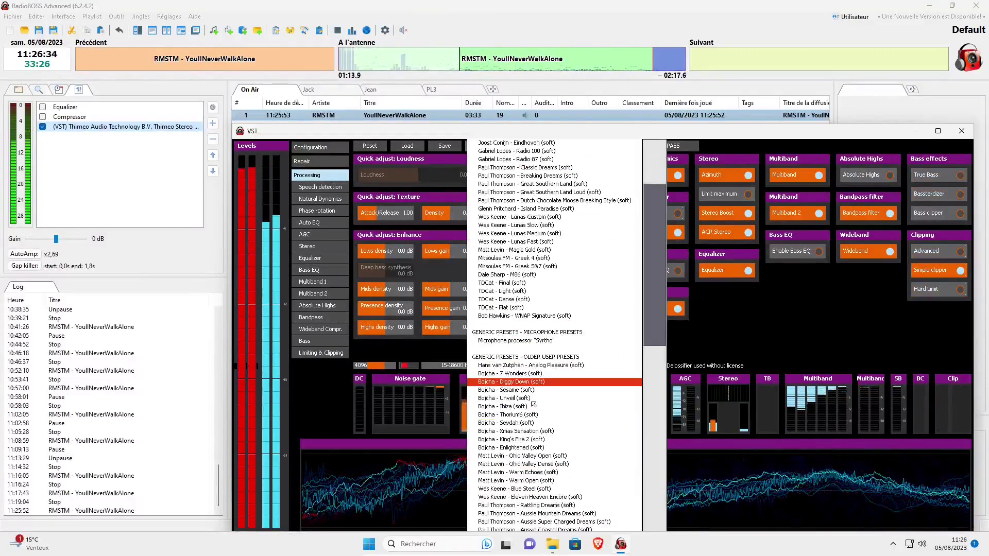
click(524, 476)
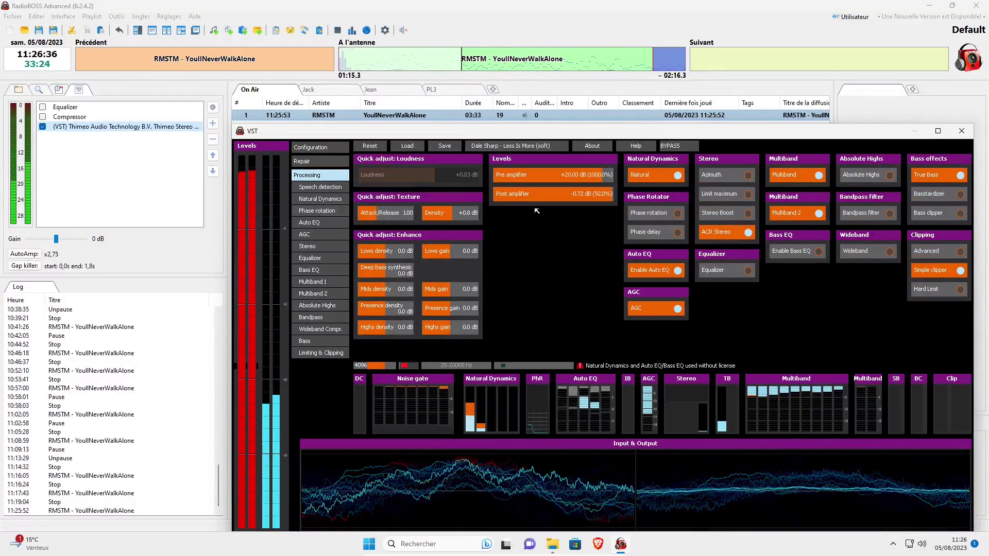
click(507, 146)
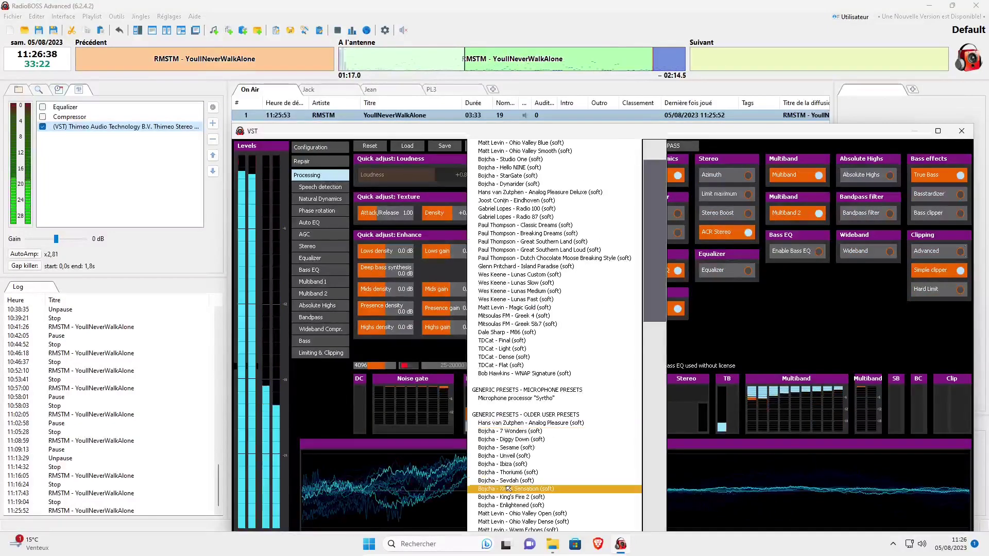
scroll(510, 481, down, 8)
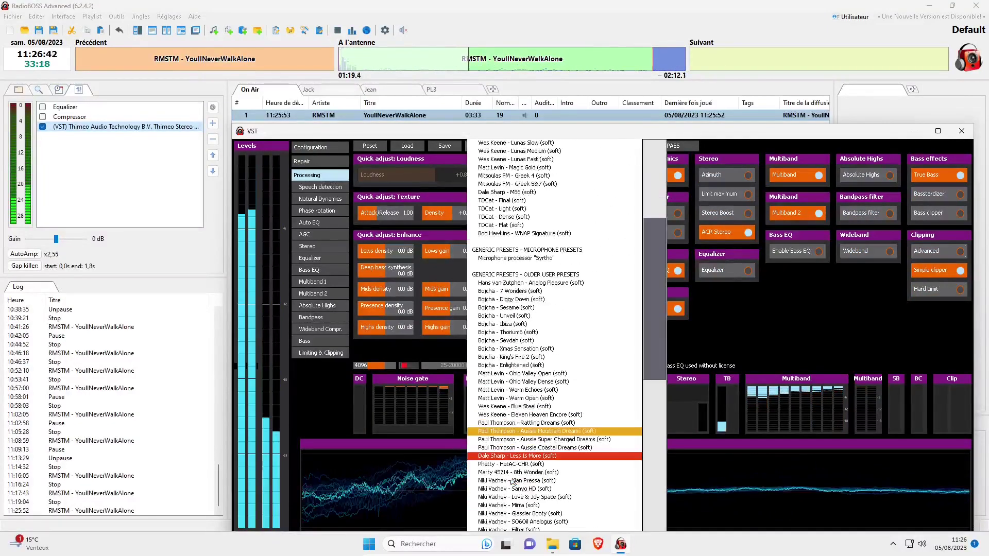
click(523, 522)
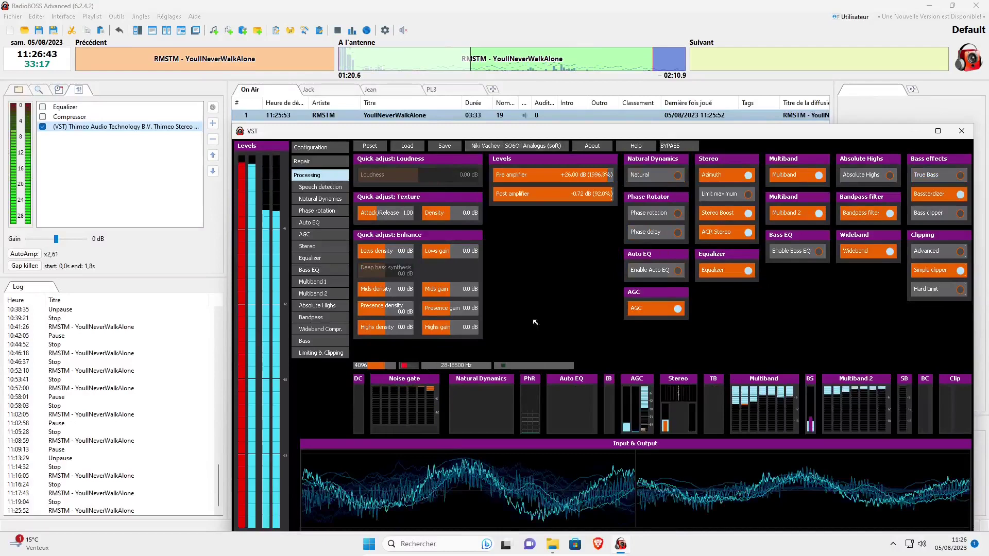
- Load the generic Dutch Chocolate Moose Hot (soft) preset, close the Stereo Tool window, and stop the track
click(523, 146)
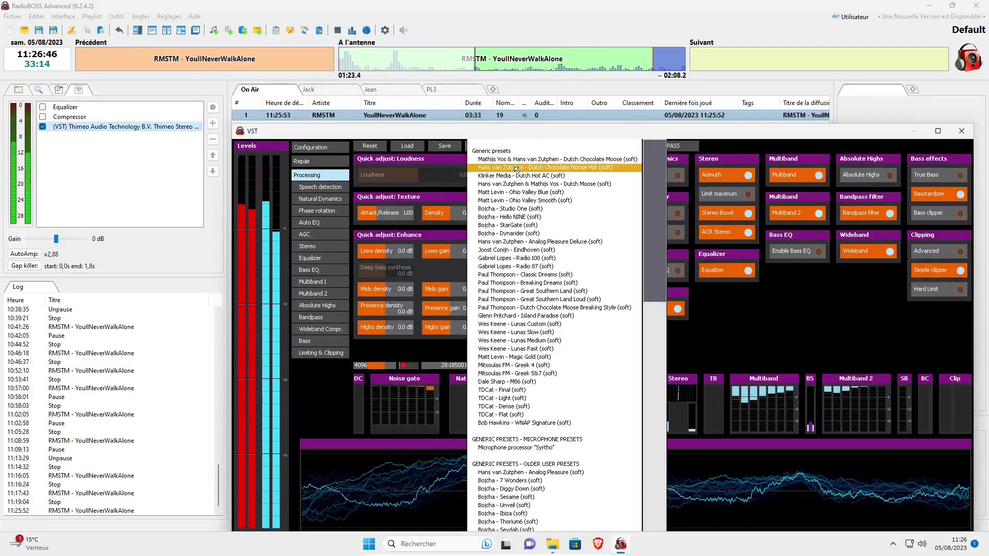
click(530, 167)
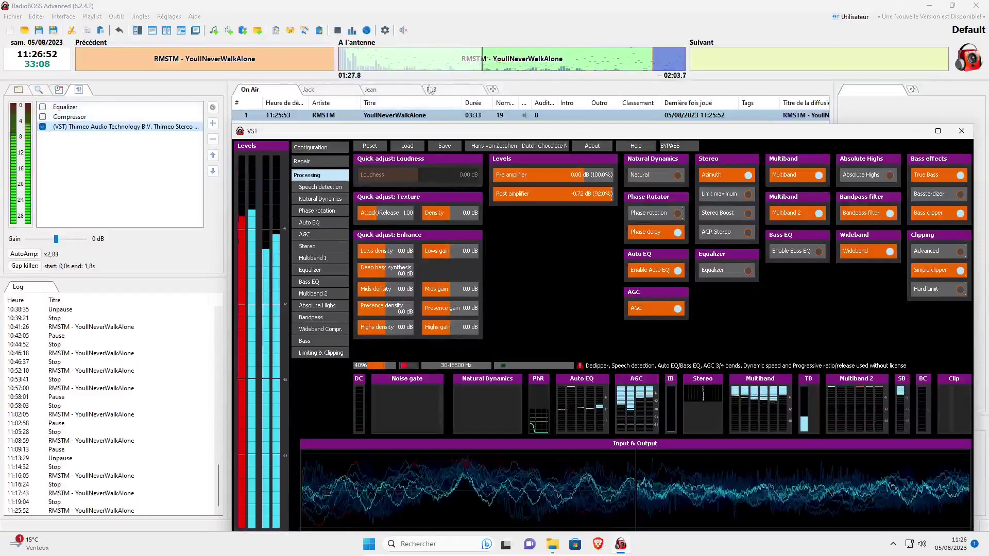
click(954, 135)
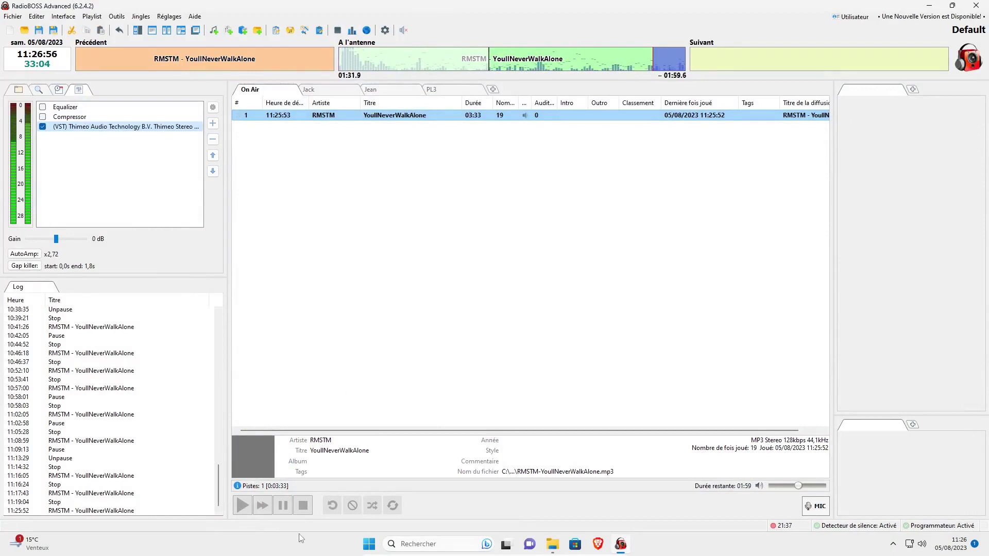
click(303, 505)
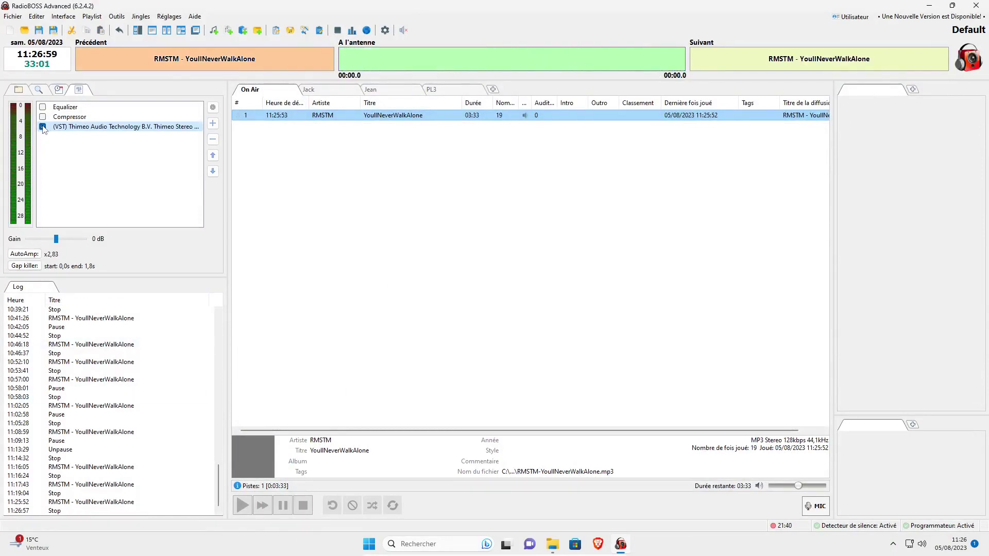
- Disable and remove the Thimeo Stereo Tool effect, and add the Audio Damage Rough Rider Pro VST plug-in instead
click(43, 127)
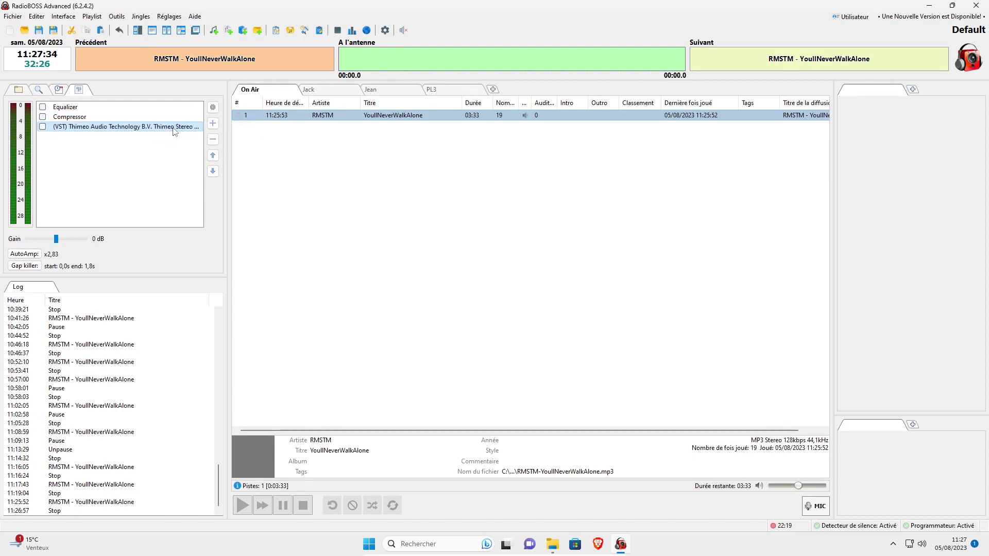
click(213, 140)
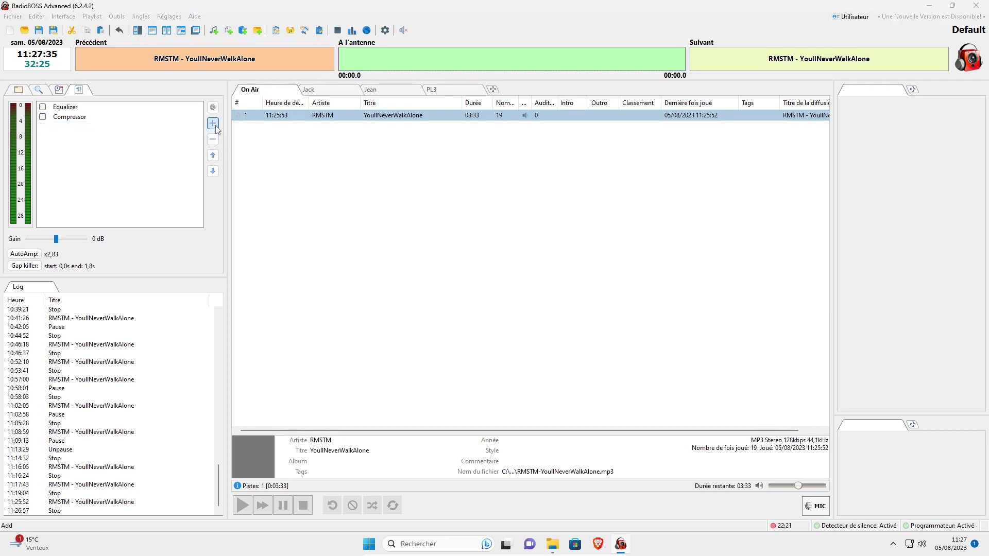
click(213, 123)
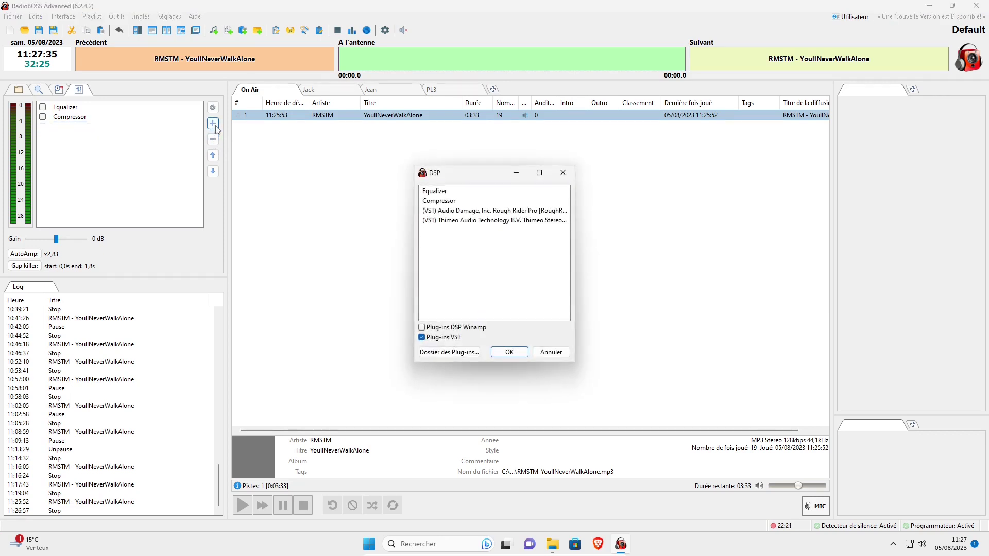
click(445, 212)
click(509, 352)
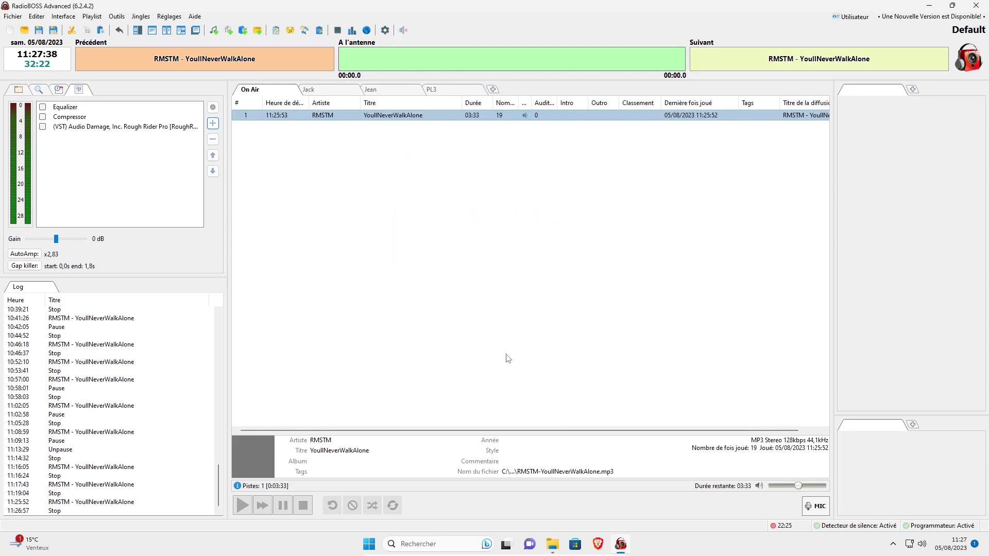
- Enable the Rough Rider Pro effect, open its settings window, and move the window up below the playlist entry
click(42, 126)
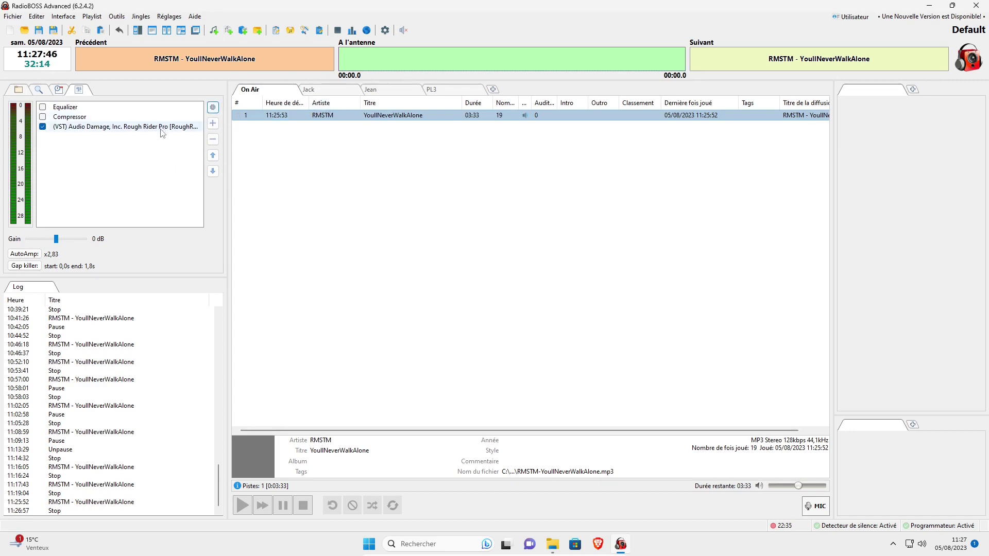
click(122, 126)
click(212, 107)
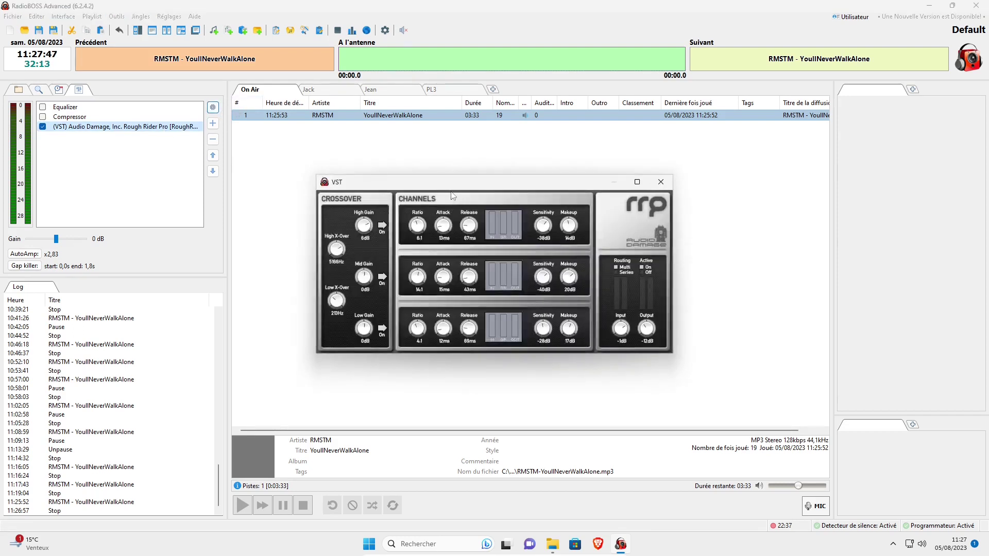
drag(447, 185, 430, 151)
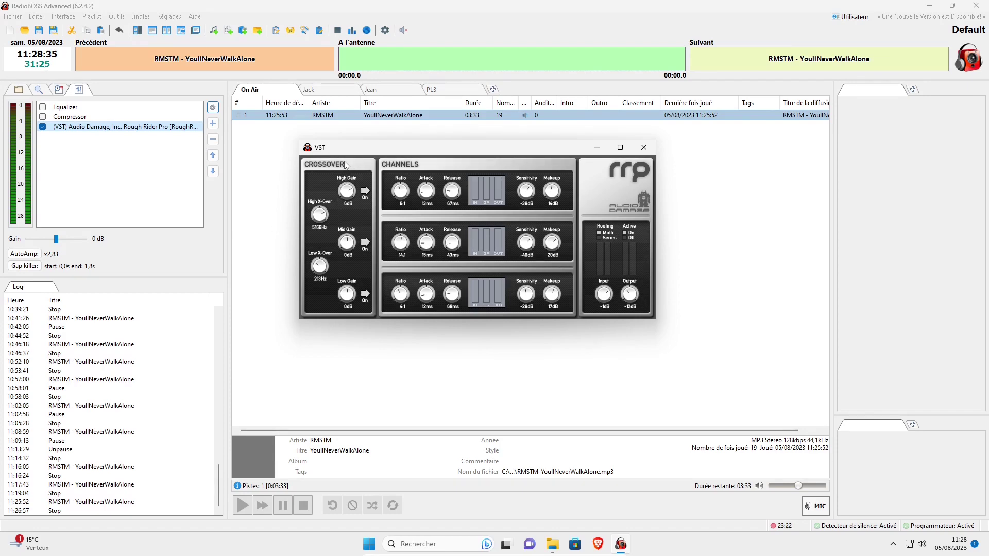
- Play the YoullNeverWalkAlone track and set Rough Rider Pro's High Gain to 3 dB and Low Gain to 1 dB
double_click(374, 115)
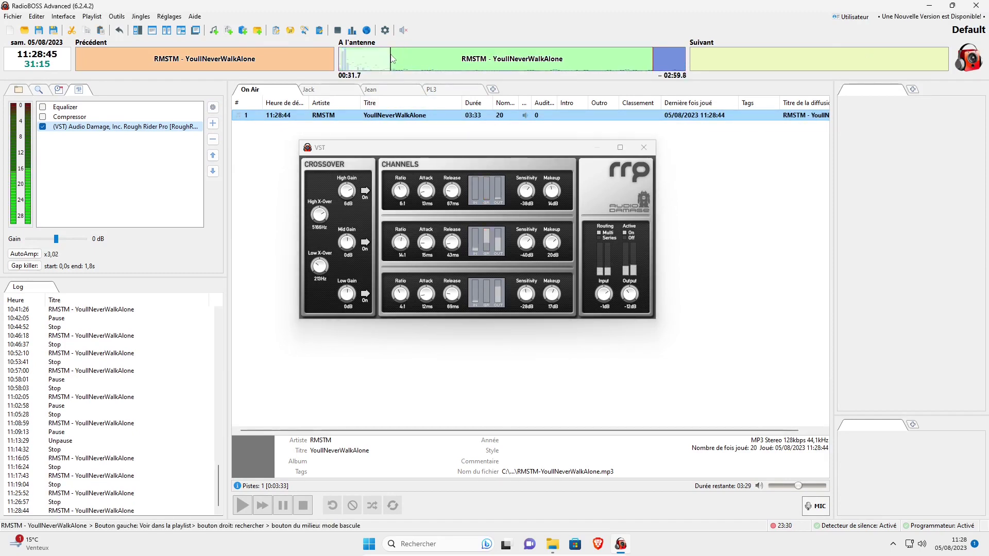
click(347, 202)
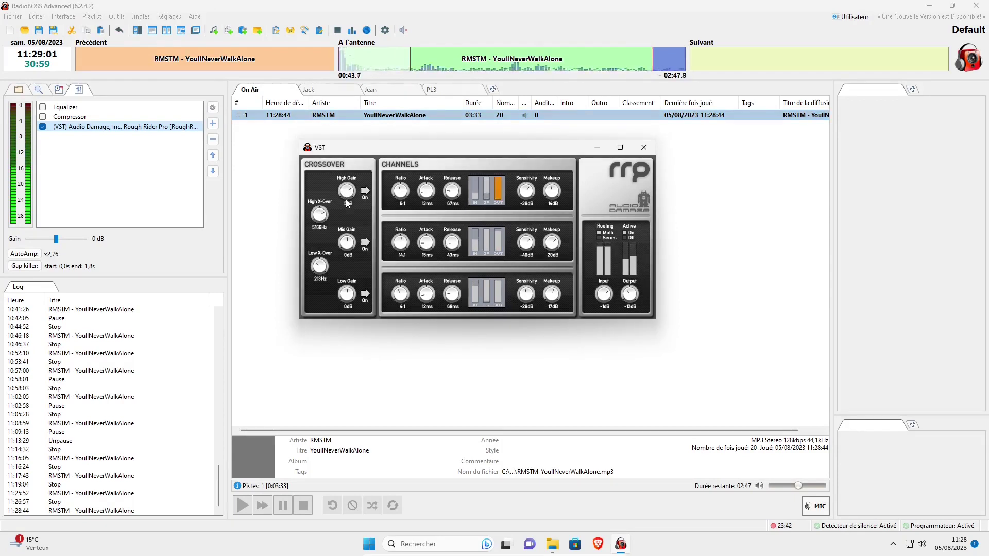
drag(347, 202, 345, 206)
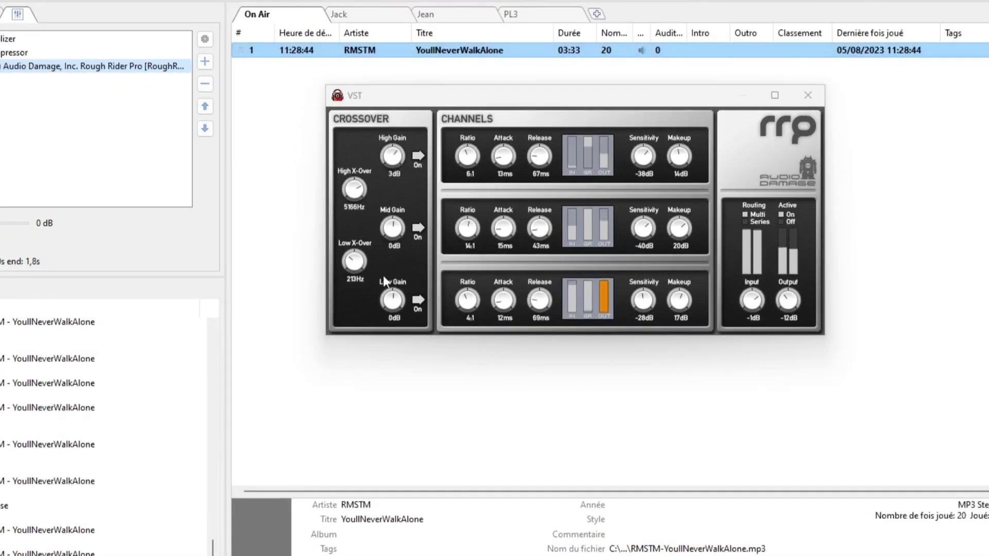
click(392, 234)
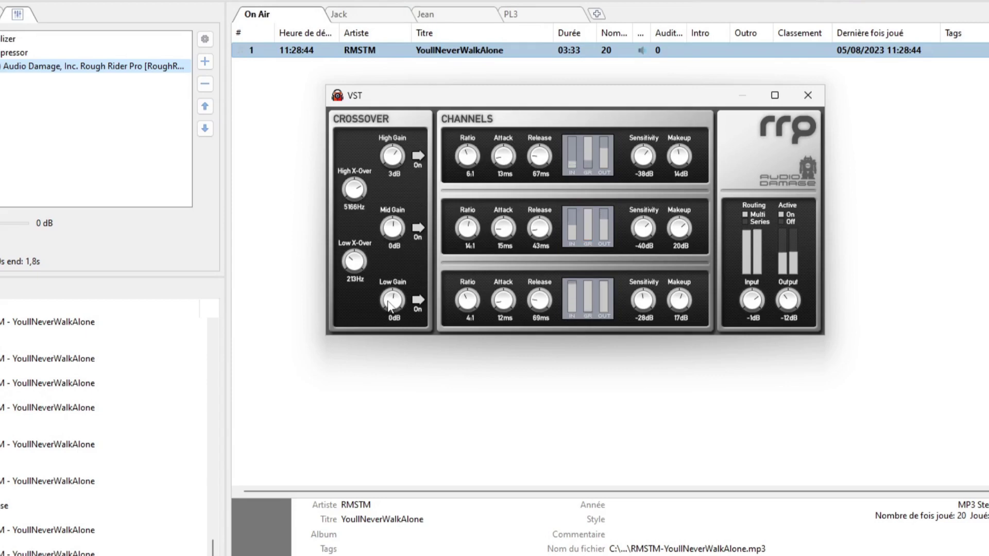
drag(389, 305, 389, 302)
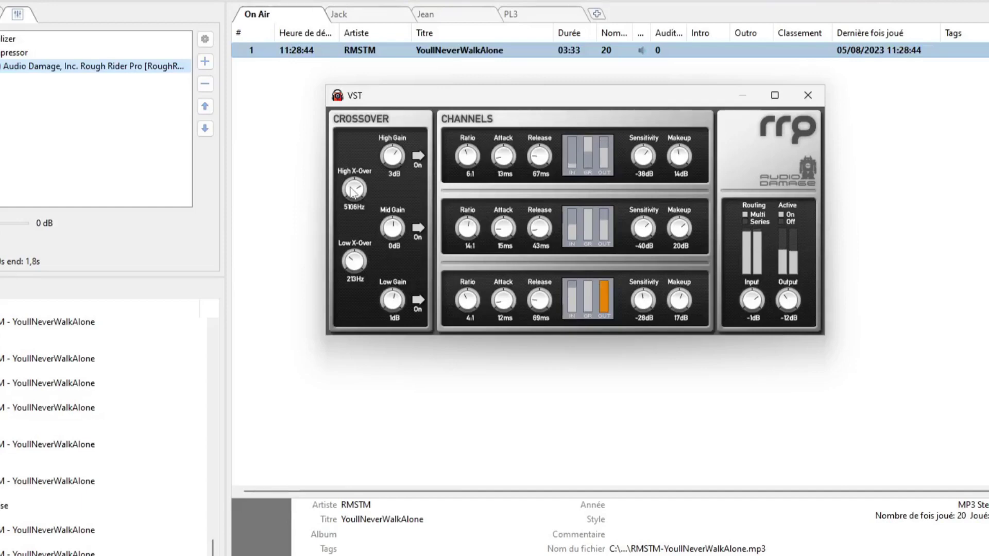
- Set the crossover frequencies to 6888 Hz for High X-Over and 134 Hz for Low X-Over
drag(351, 191, 351, 173)
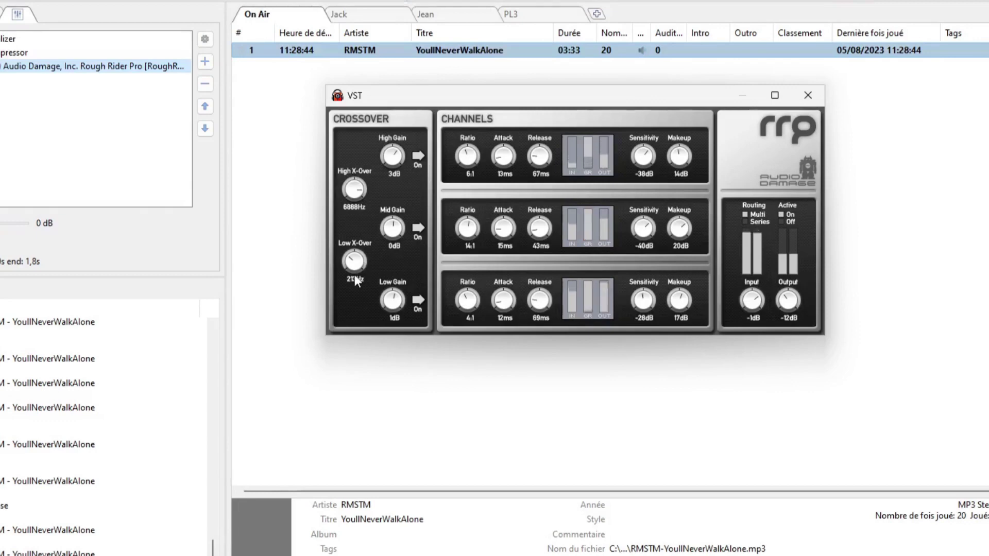
mouse_move(353, 265)
mouse_down()
mouse_move(350, 251)
mouse_move(342, 278)
mouse_up()
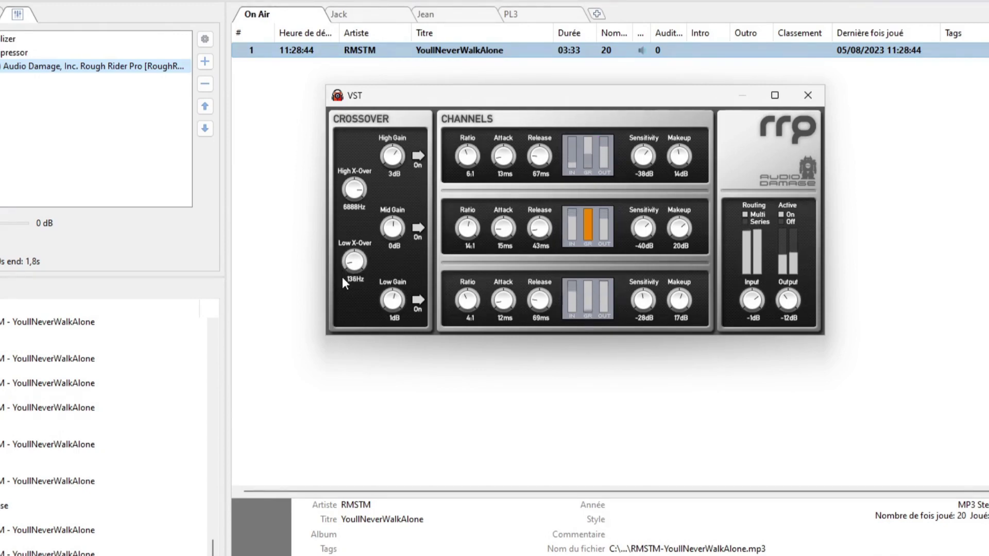
drag(342, 276, 341, 277)
- Set both the high and low channels to a 3:1 Ratio, 2 ms Attack and 100 ms Release
drag(471, 153, 472, 166)
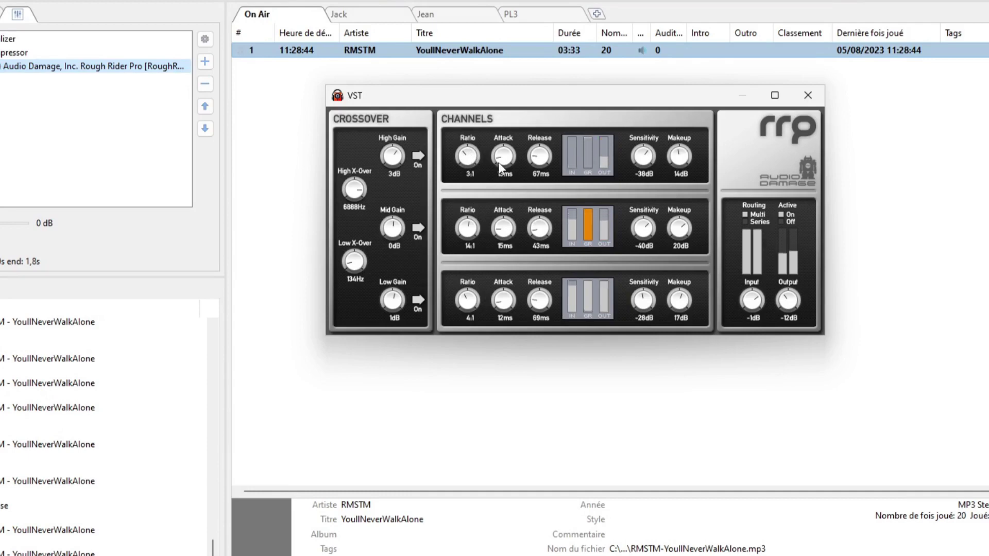
drag(501, 166, 518, 196)
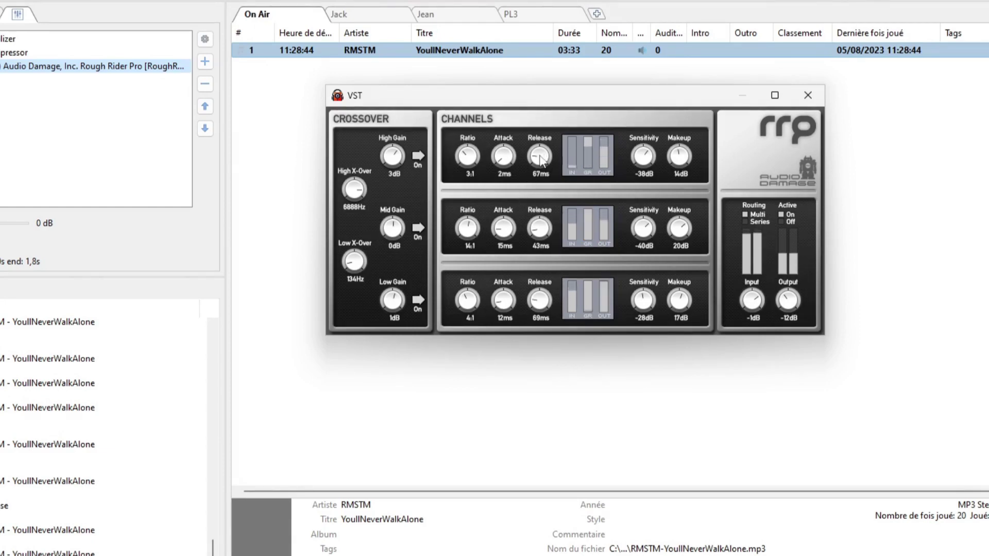
drag(535, 160, 534, 142)
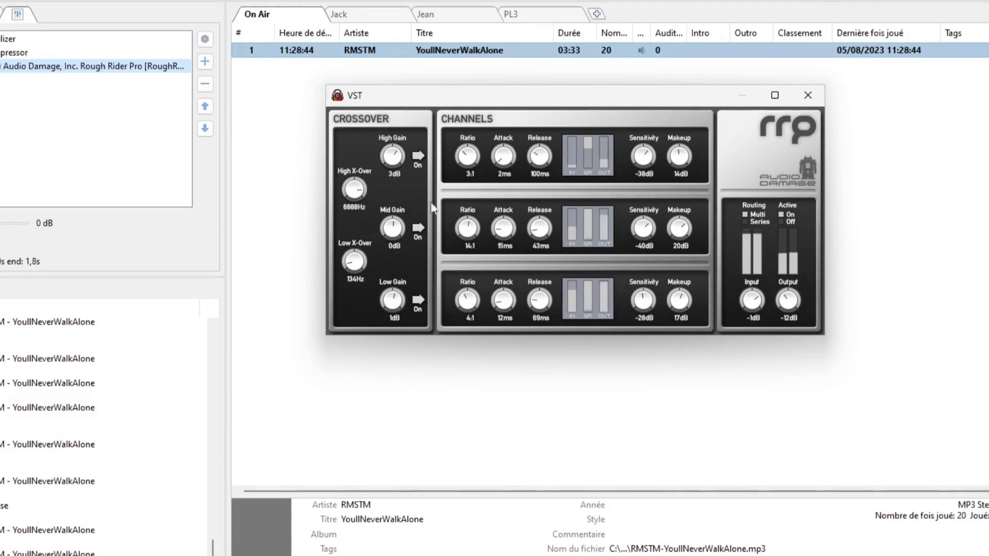
drag(467, 301, 458, 320)
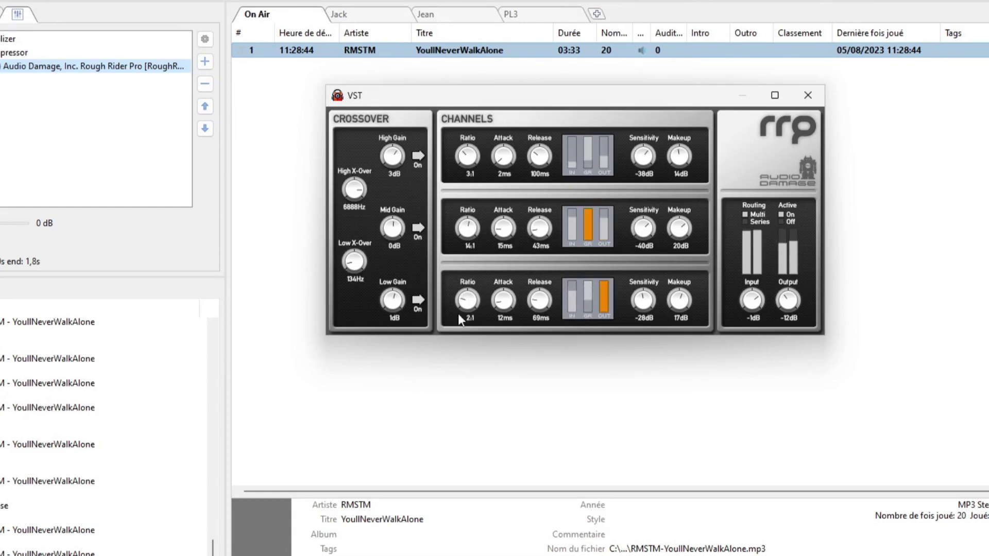
drag(458, 312, 535, 298)
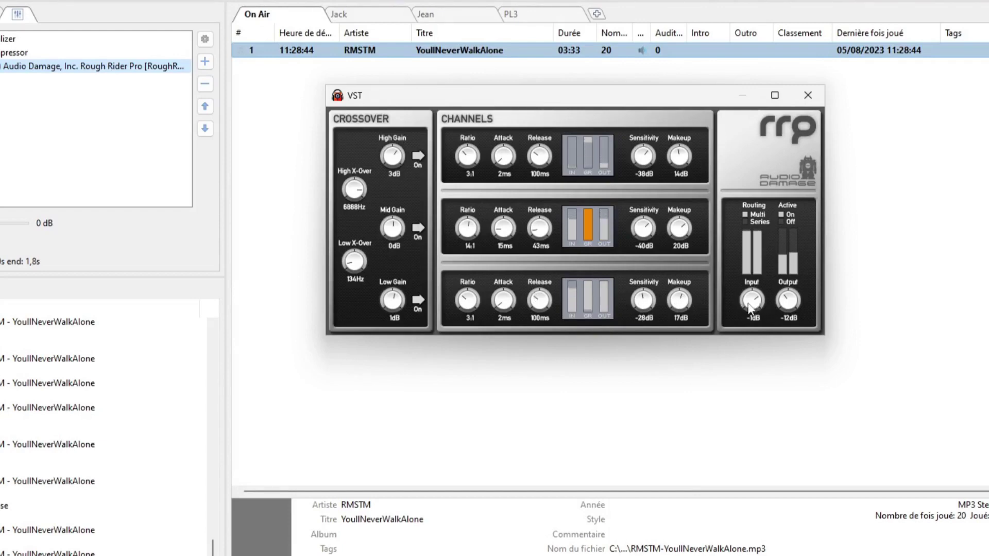
- Set Rough Rider Pro's Output to -6 dB and switch its processing off and back on to compare the sound
drag(788, 303, 789, 286)
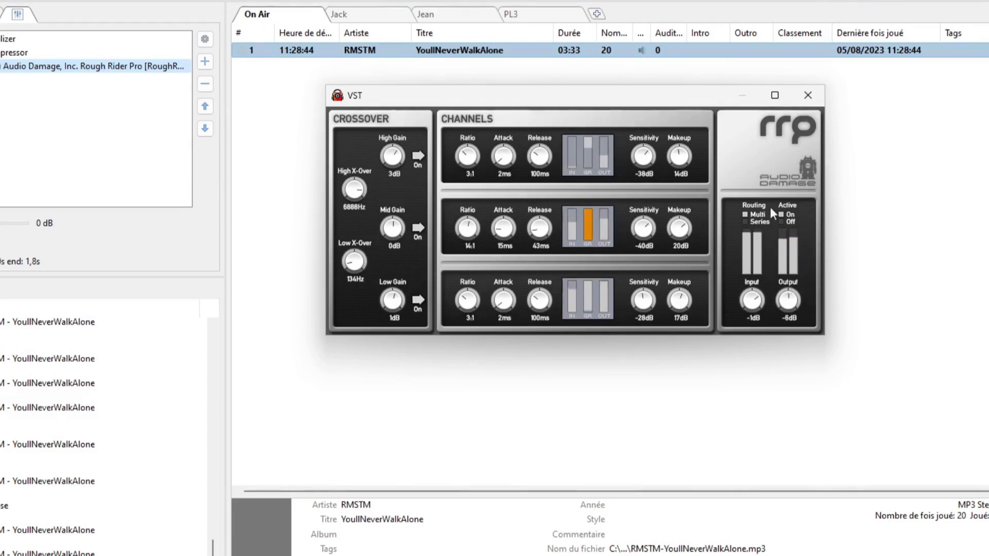
click(779, 220)
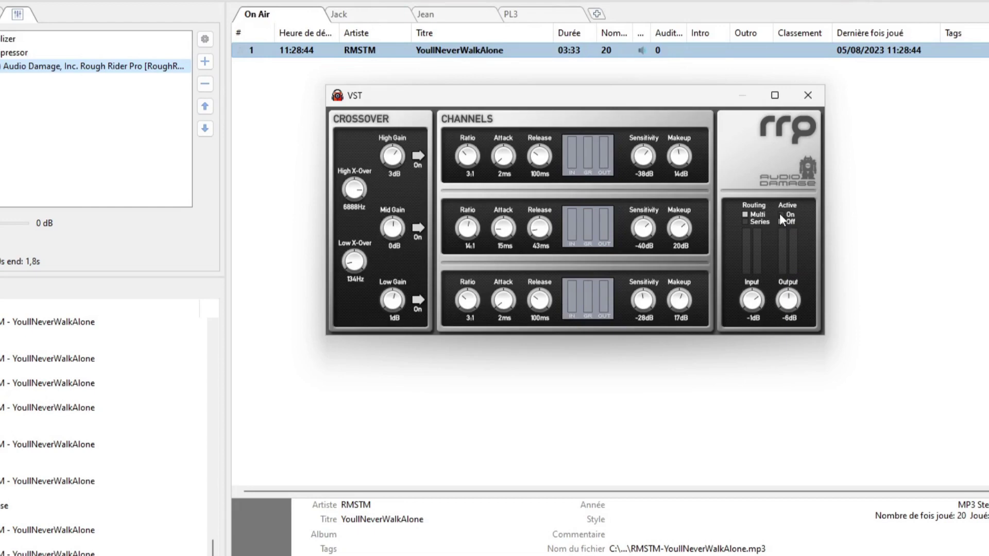
click(780, 214)
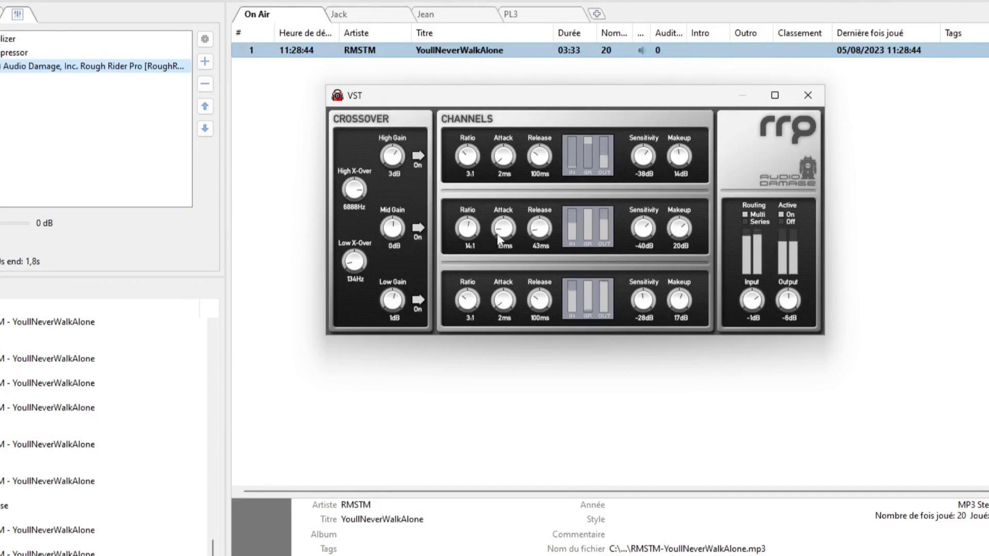
- Set the middle channel to a 2:1 Ratio, 2 ms Attack and 107 ms Release, lowering Output to -12 dB and restarting the track
drag(466, 234, 459, 262)
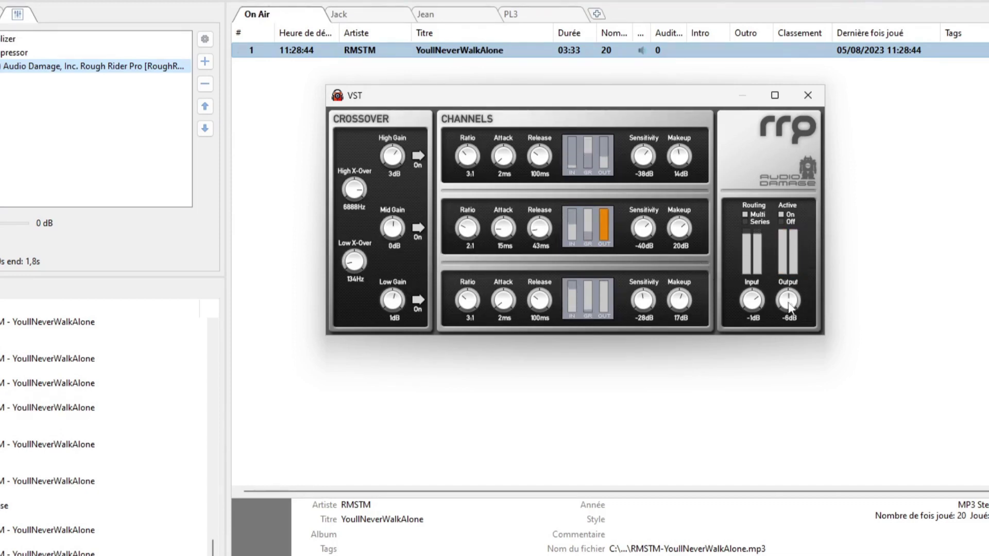
drag(788, 302, 786, 320)
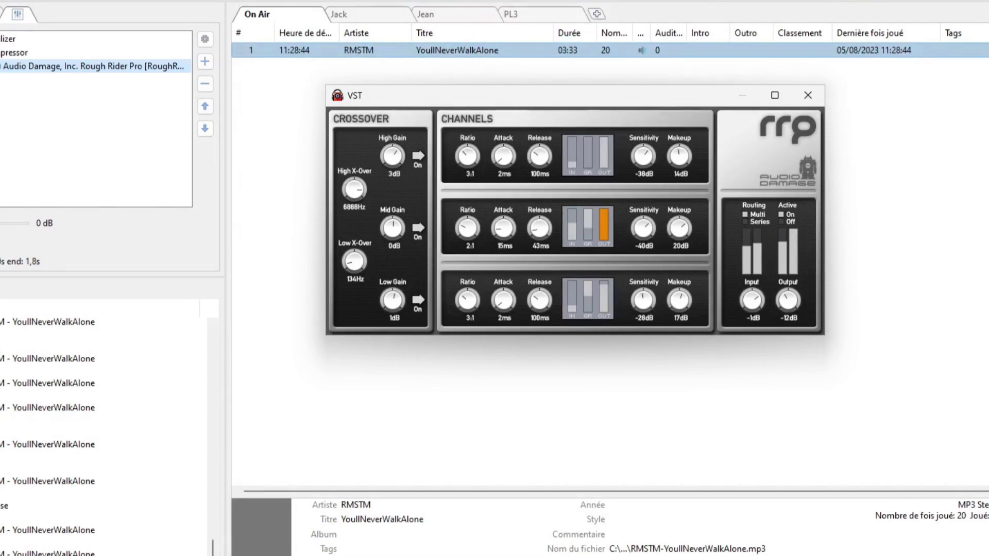
double_click(425, 55)
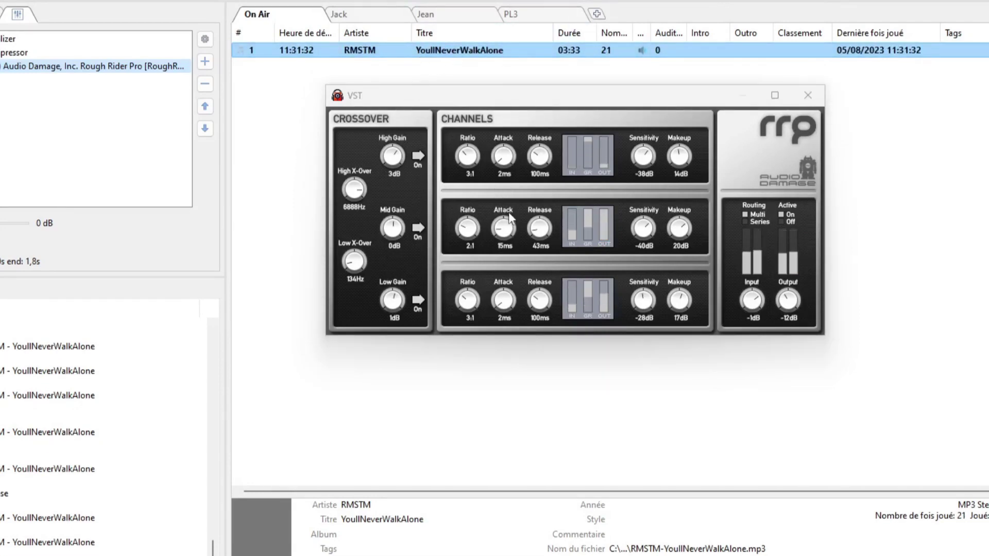
drag(494, 235, 532, 194)
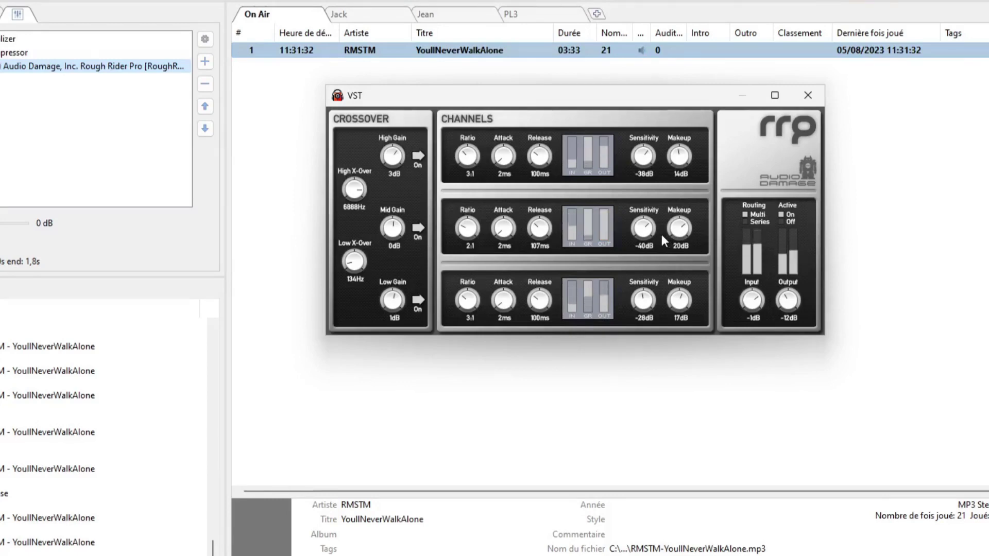
- Set the middle channel's Makeup to 15 dB and its Sensitivity to -20 dB
drag(672, 235, 673, 260)
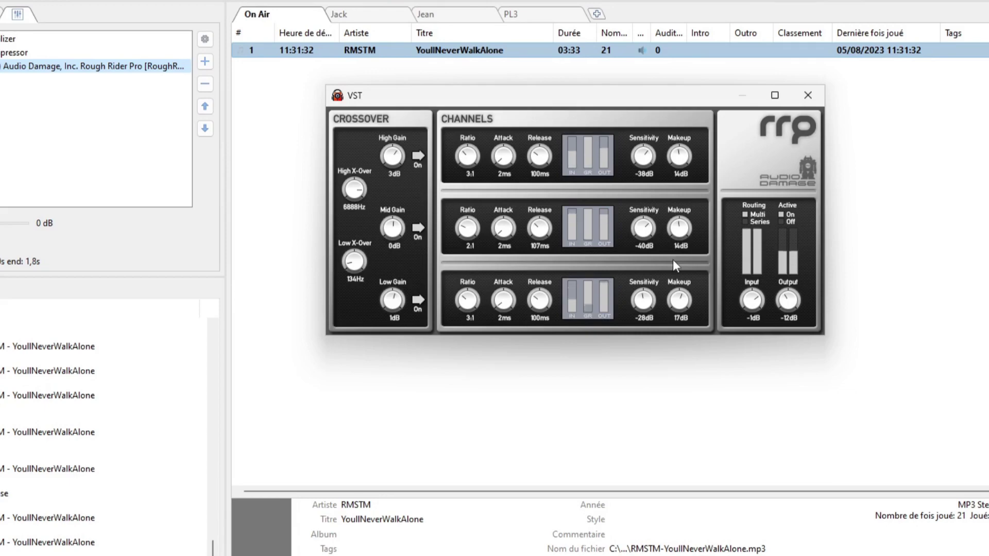
drag(673, 260, 673, 255)
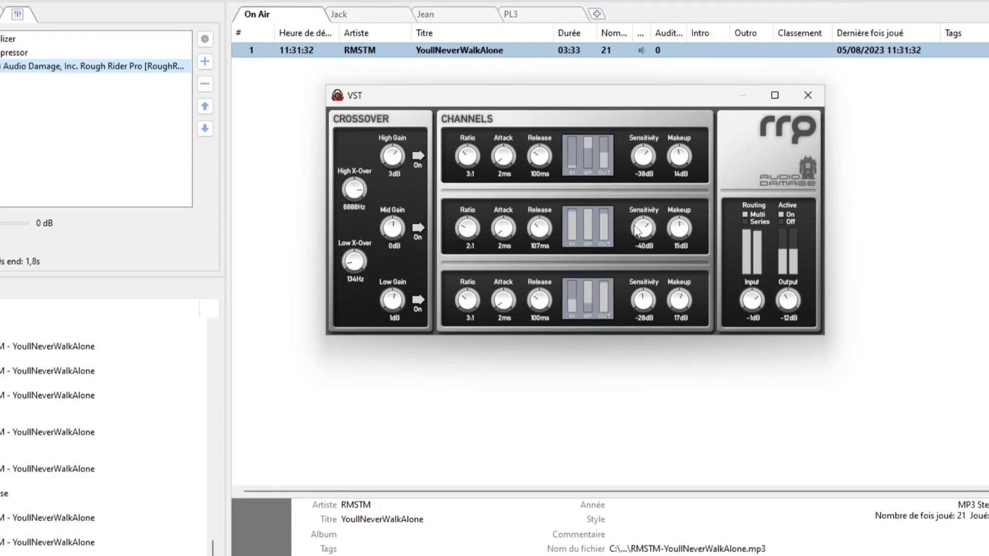
drag(637, 257, 642, 274)
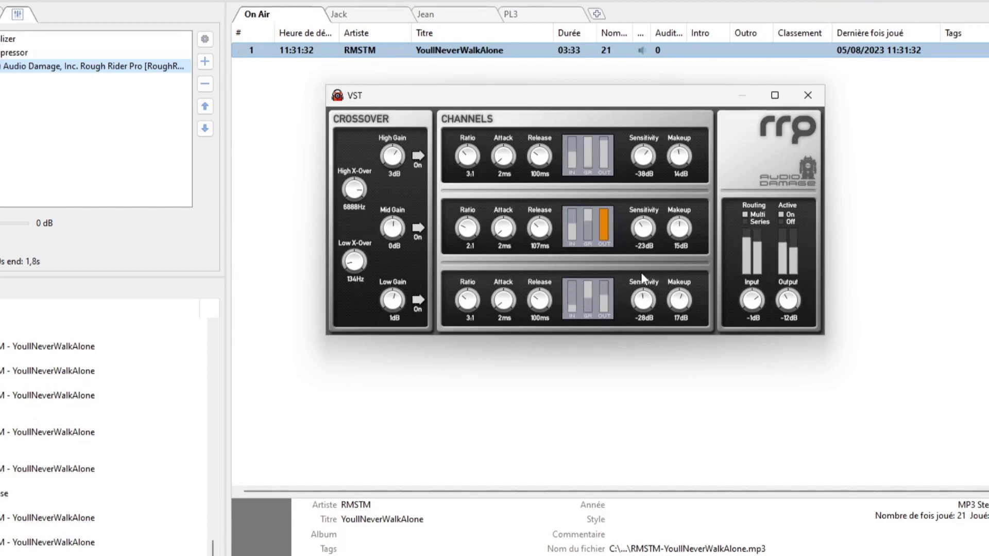
mouse_move(640, 273)
mouse_down()
mouse_move(642, 239)
mouse_move(641, 286)
mouse_move(639, 276)
mouse_up()
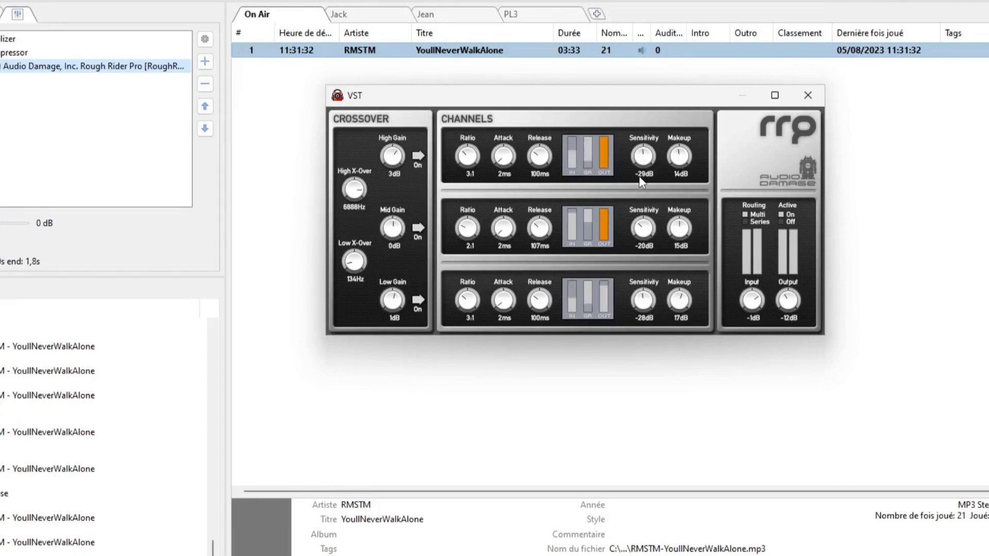
- Set the Sensitivity to -25 dB on the high channel and -20 dB on the low channel
scroll(638, 184, up, 3)
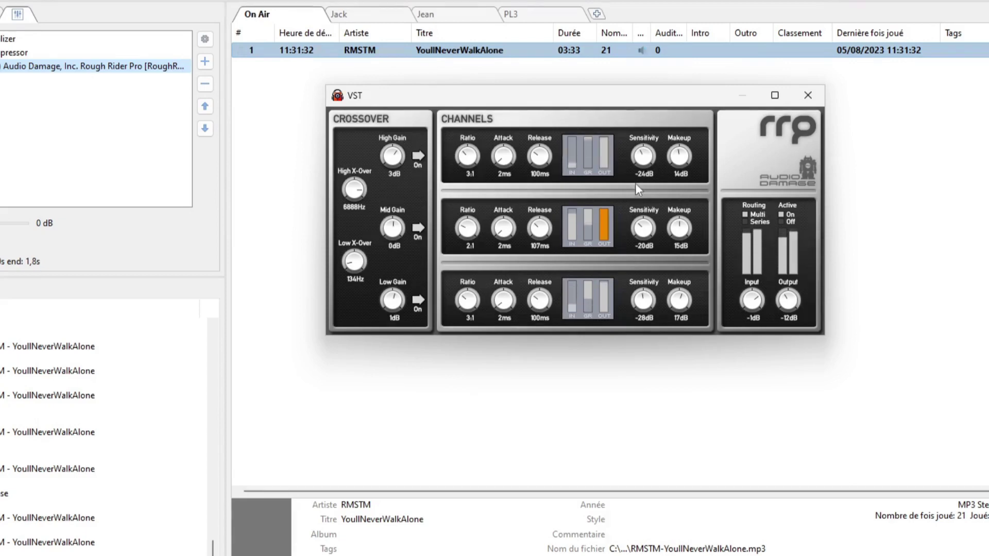
scroll(636, 184, down, 1)
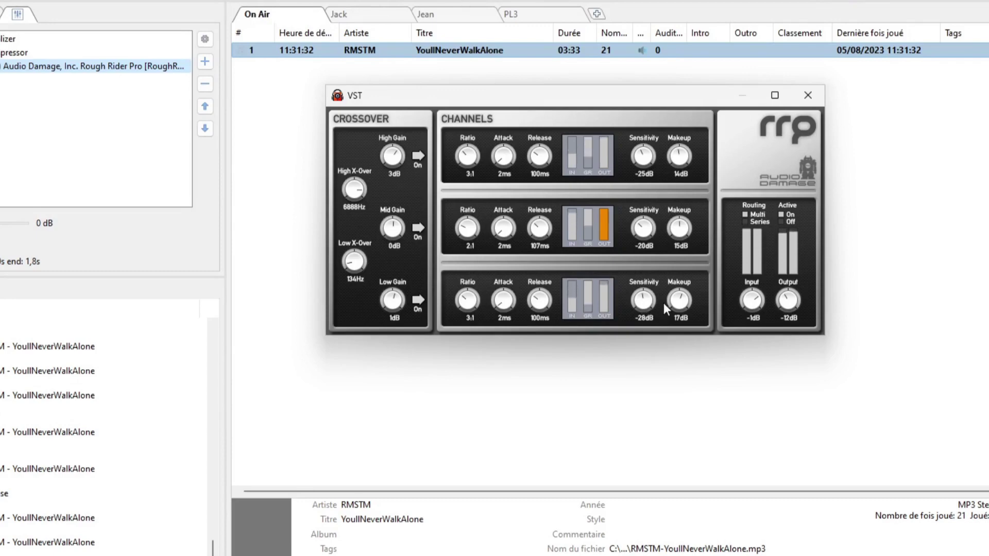
scroll(645, 309, up, 11)
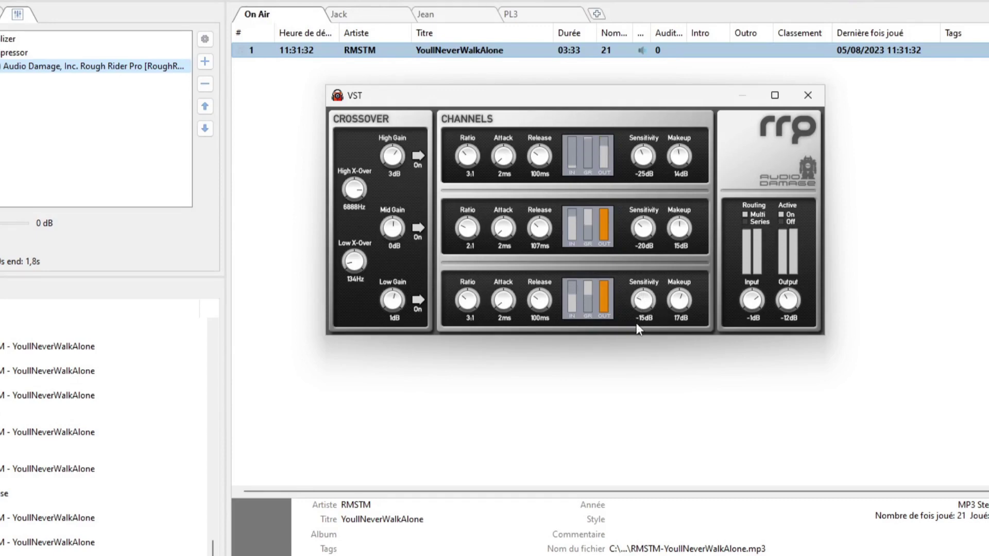
scroll(636, 317, up, 7)
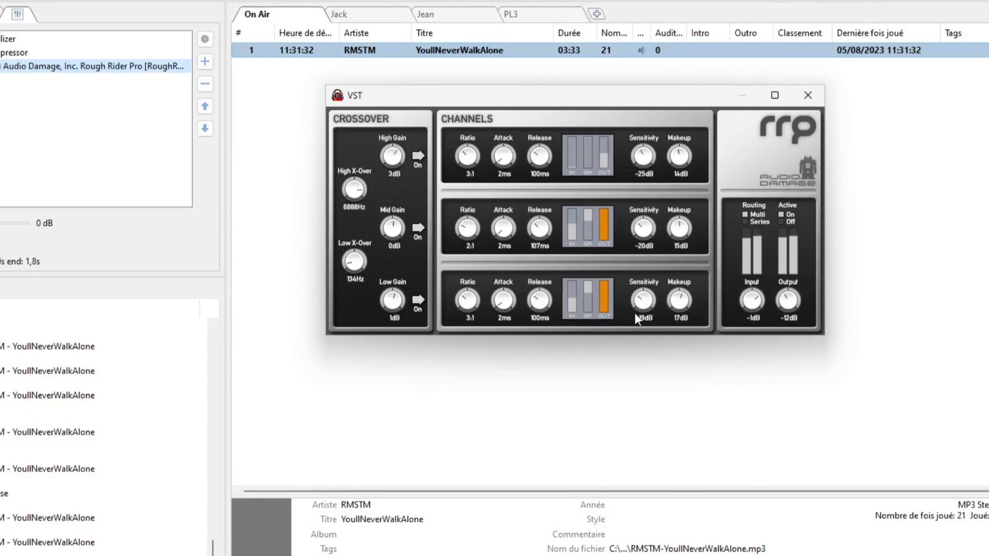
scroll(787, 306, down, 2)
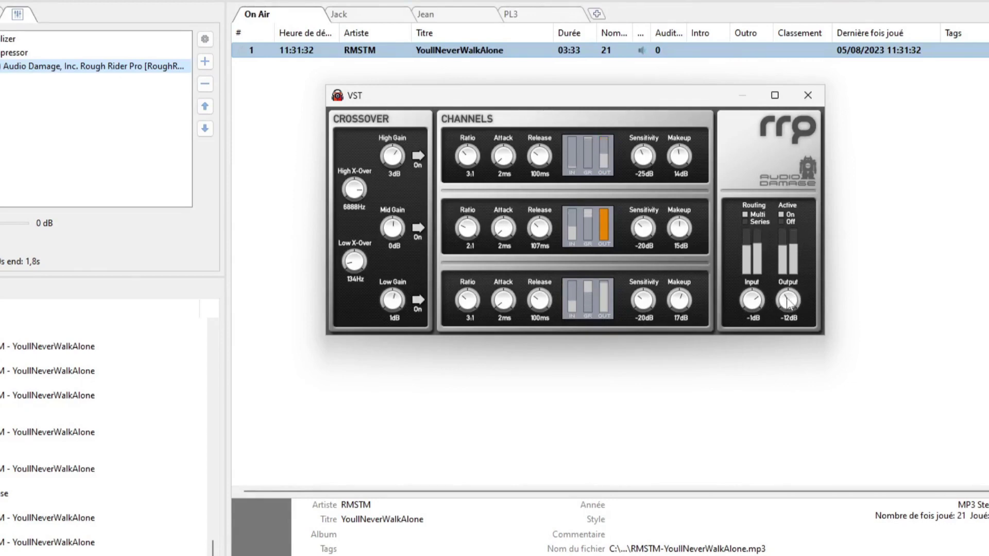
- Lower the Output to -14 dB and toggle Rough Rider Pro's processing off and on twice to compare
click(783, 221)
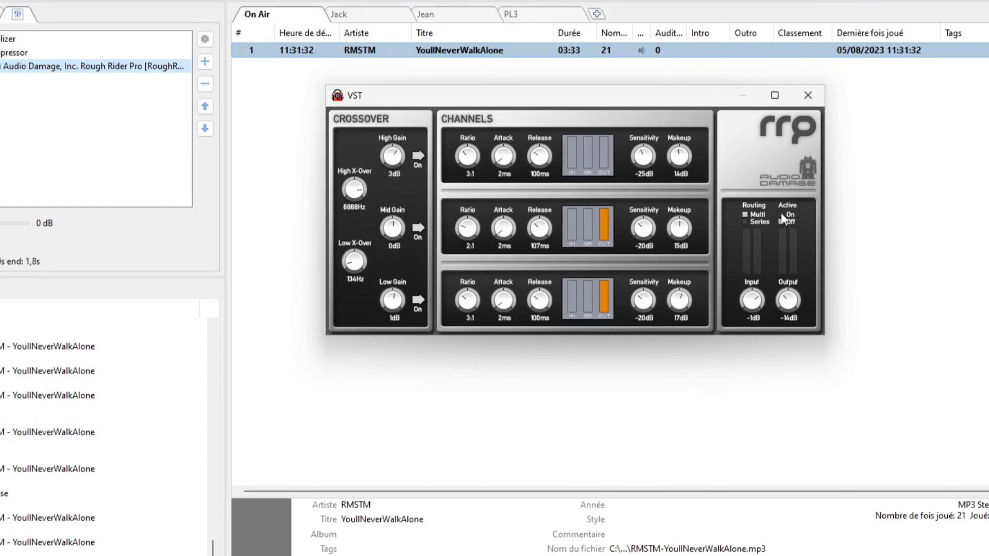
click(782, 215)
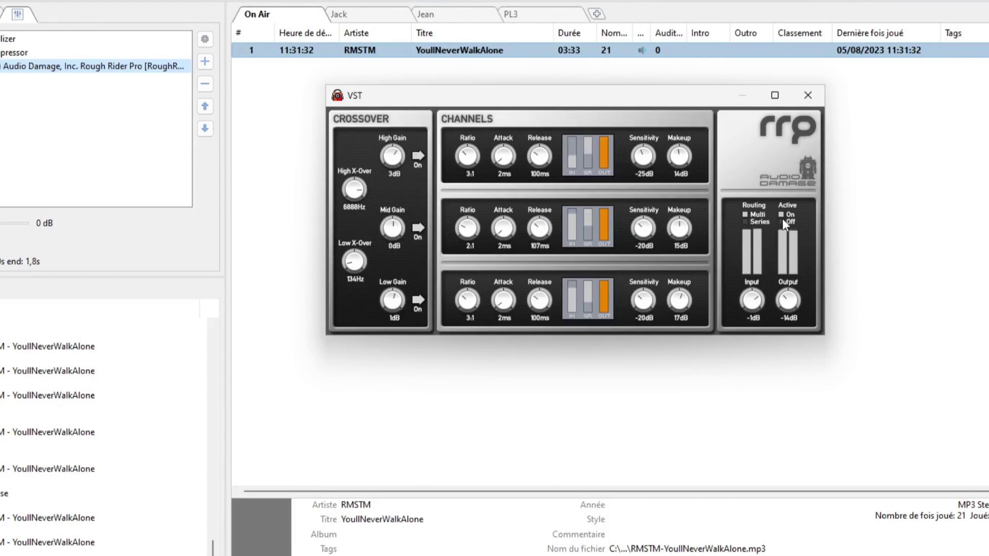
click(781, 221)
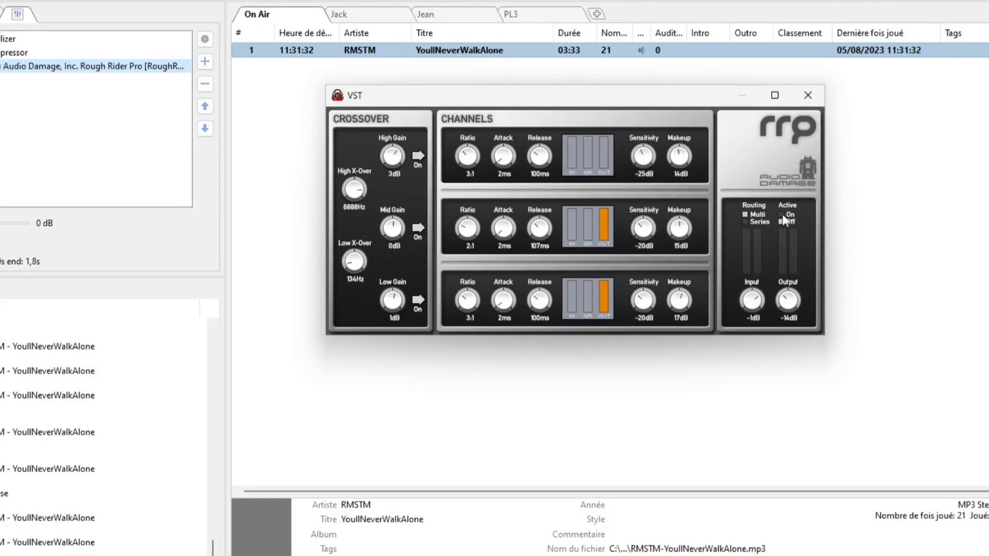
click(782, 214)
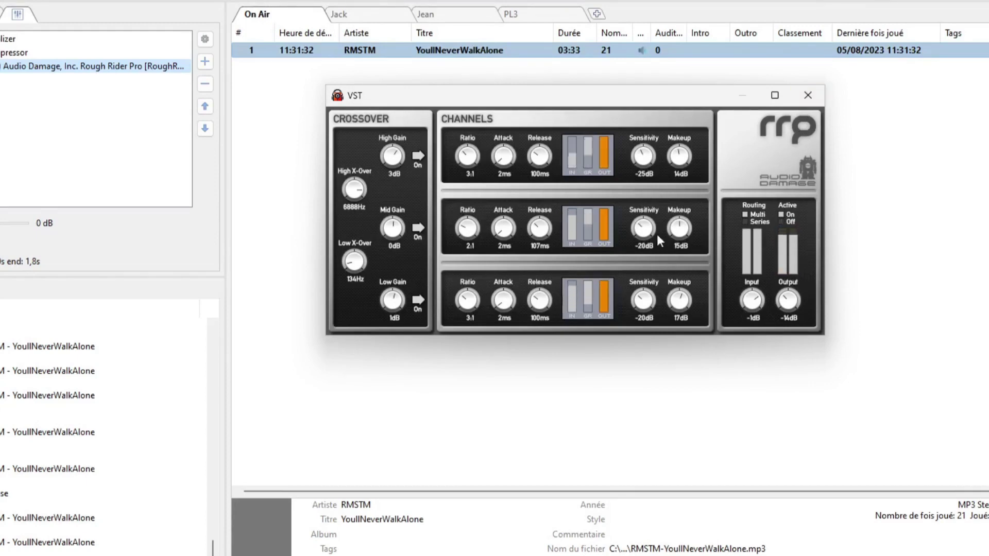
- Reduce the Makeup to 8 dB on the middle channel, 11 dB on the low channel and 7 dB on the high channel
drag(669, 232, 666, 251)
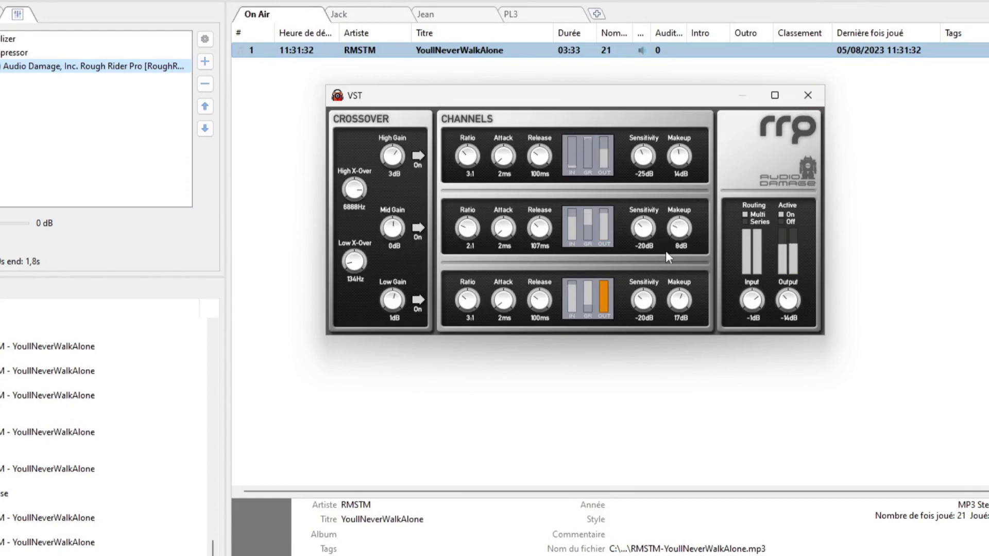
drag(677, 298, 670, 318)
drag(678, 151, 672, 176)
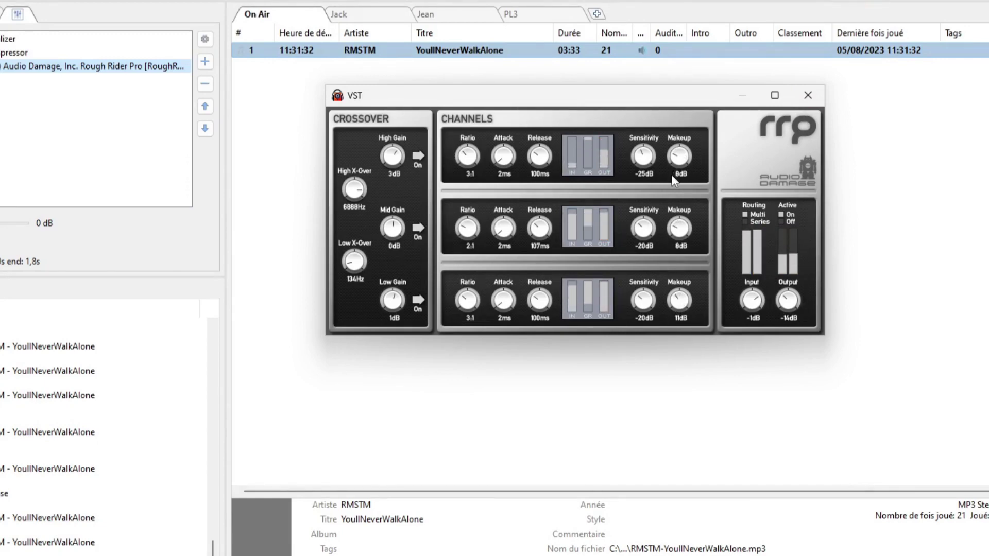
- Raise the Output to -7 dB and compare the sound with Rough Rider Pro's processing off and on again
drag(785, 301, 784, 282)
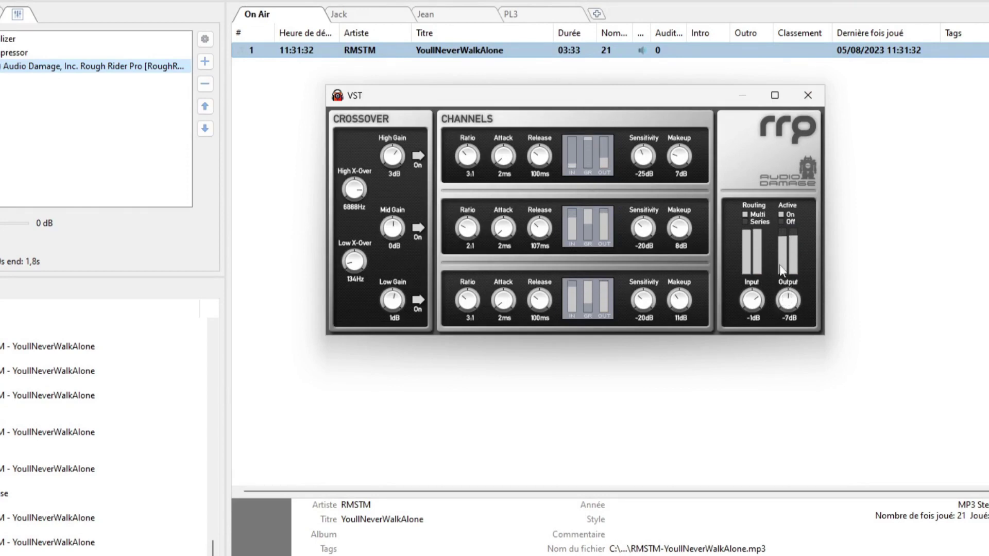
click(781, 222)
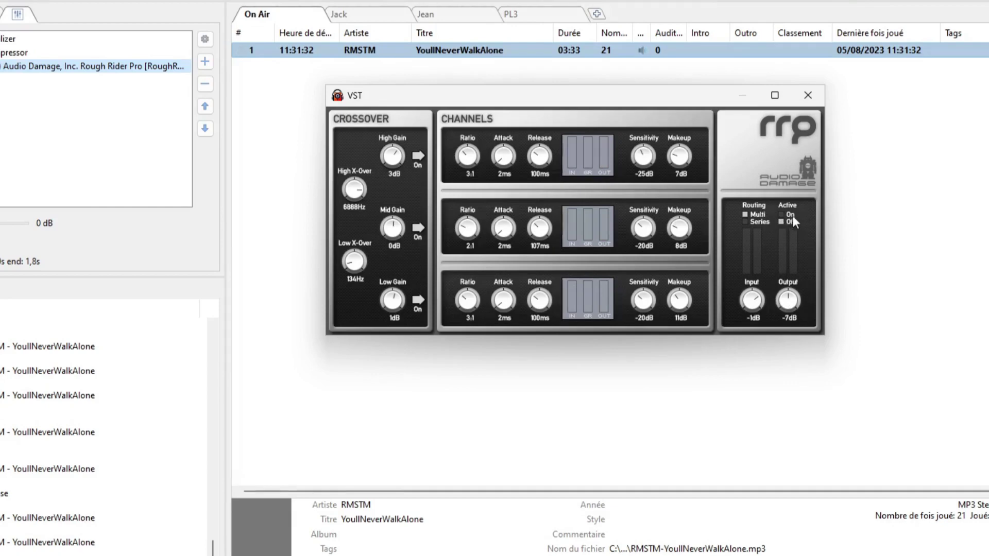
click(781, 214)
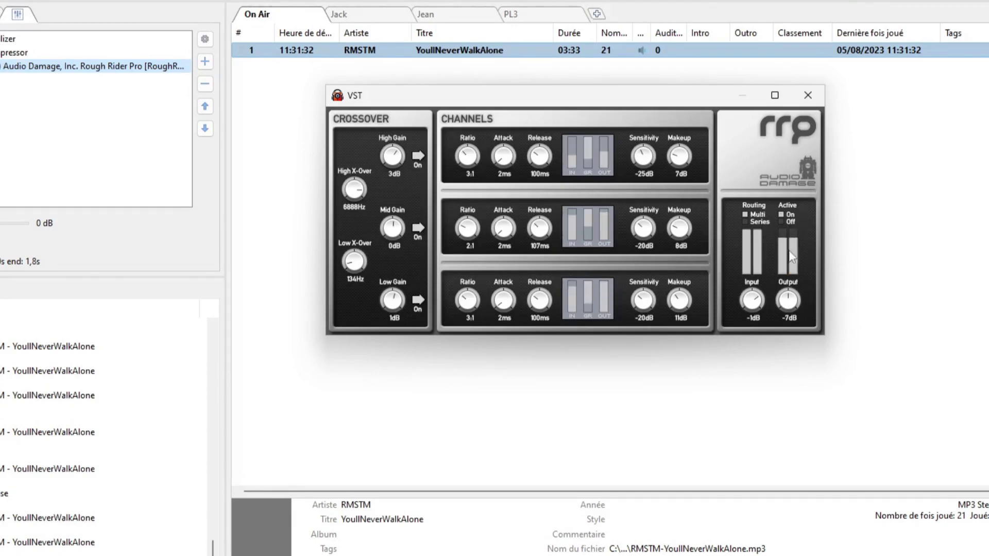
- Close the Rough Rider Pro settings window and stop the YoullNeverWalkAlone track
click(807, 95)
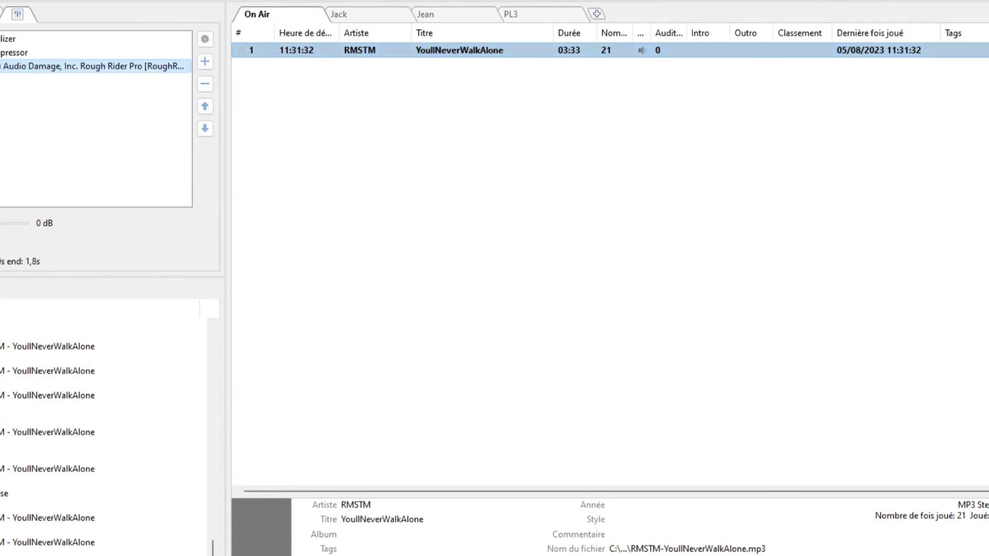
click(492, 52)
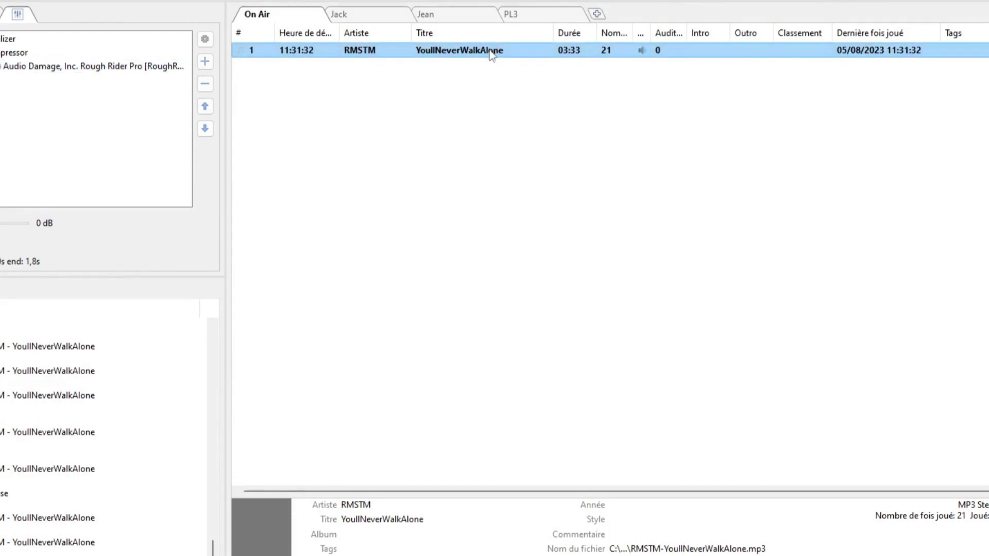
click(390, 555)
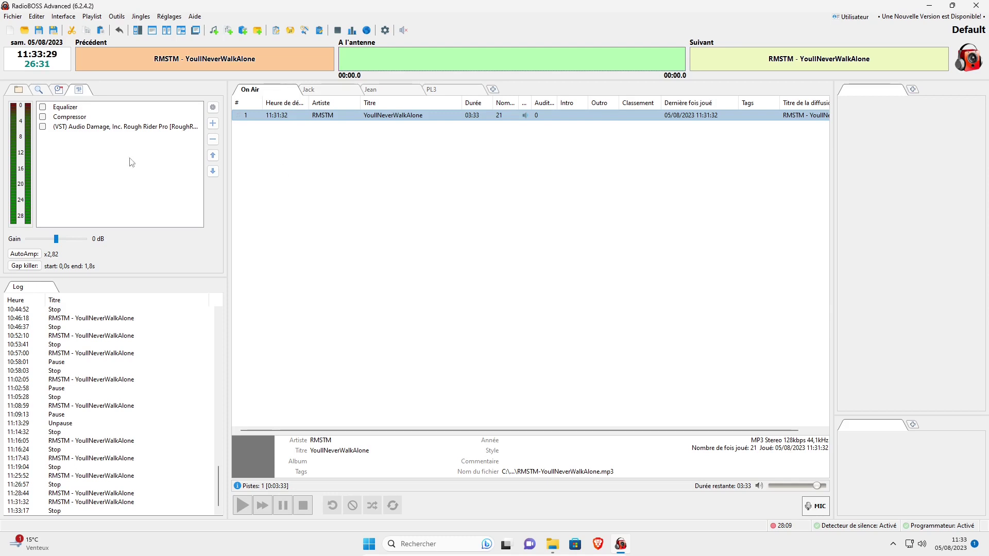
- Try to open the settings of the Rough Rider Pro effect while it is disabled
click(85, 127)
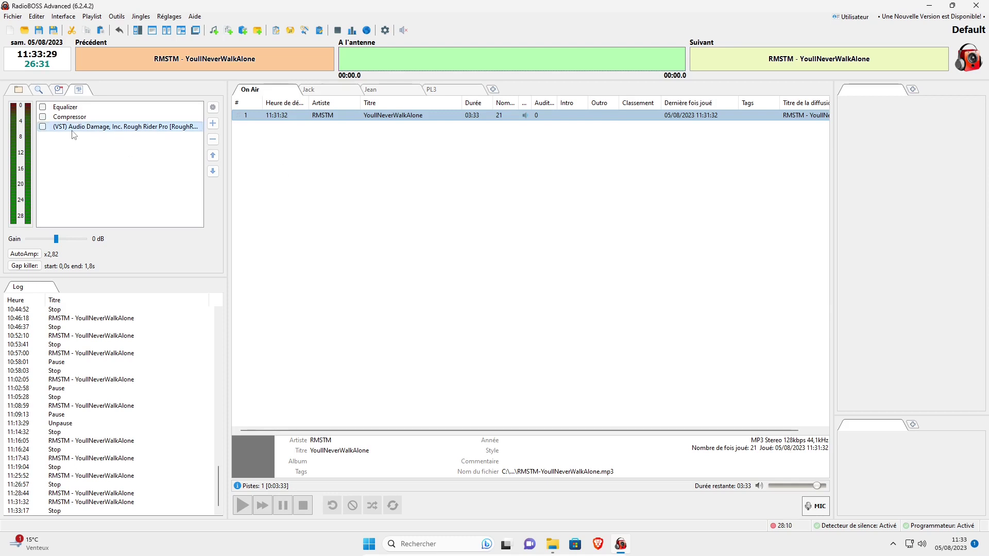
click(213, 108)
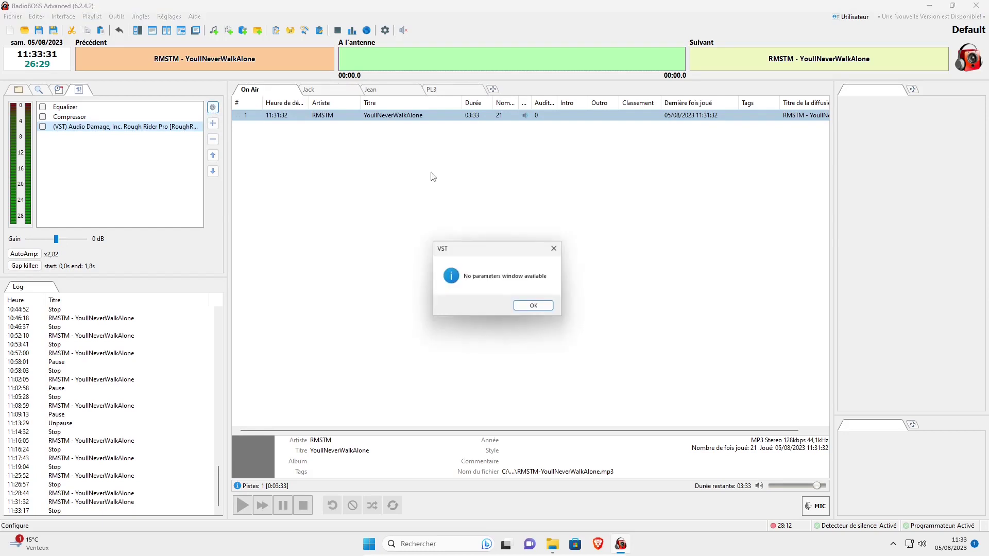
click(536, 307)
- Enable the Rough Rider Pro effect, view its settings window and close it
click(43, 127)
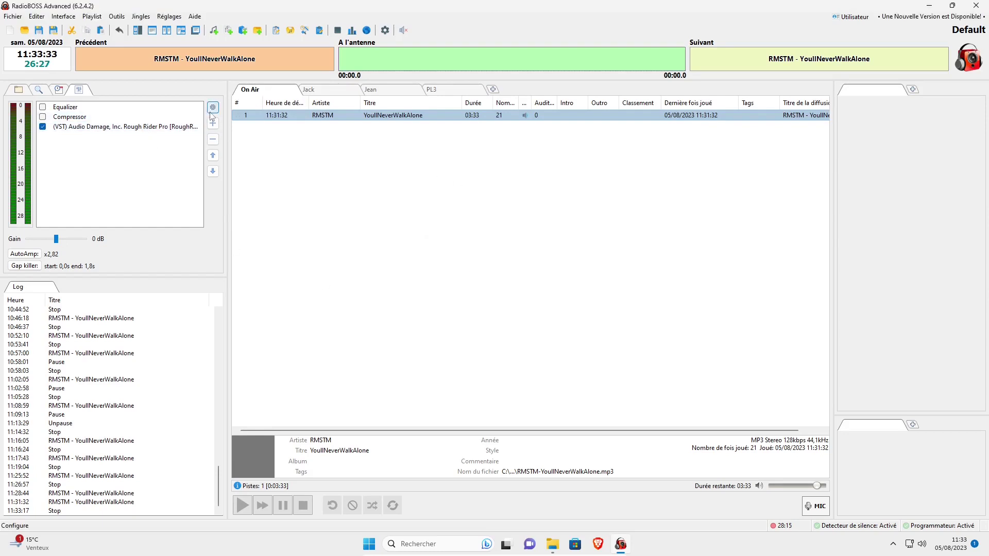
click(212, 109)
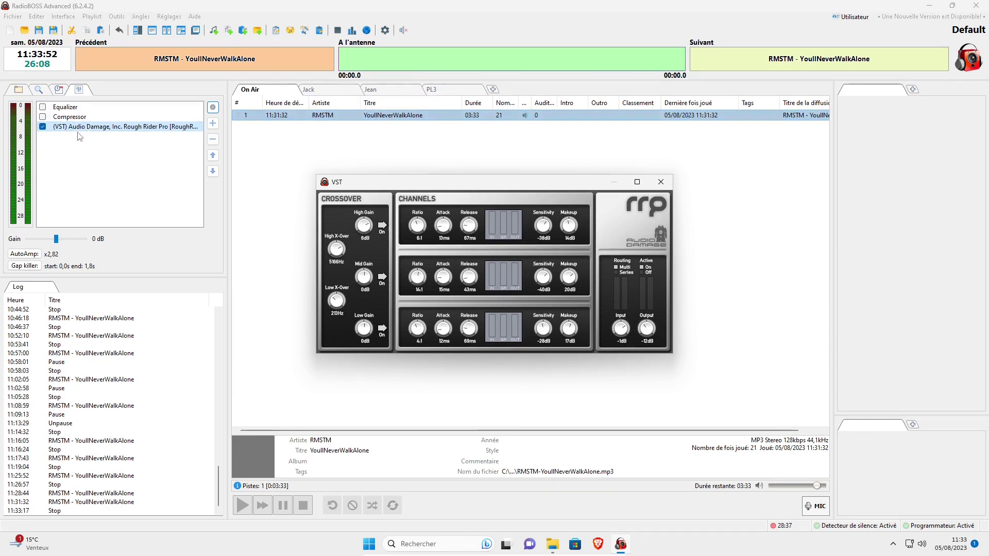
click(656, 185)
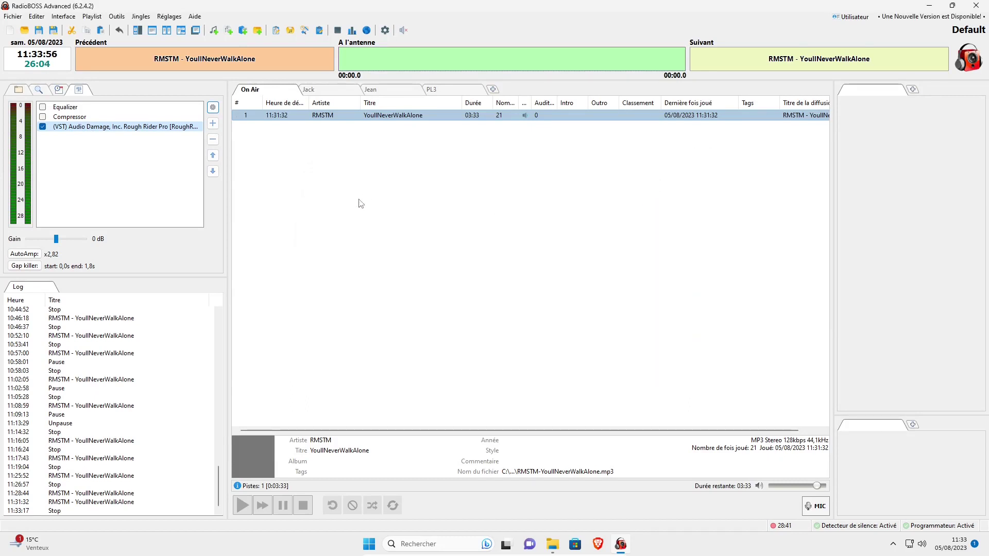